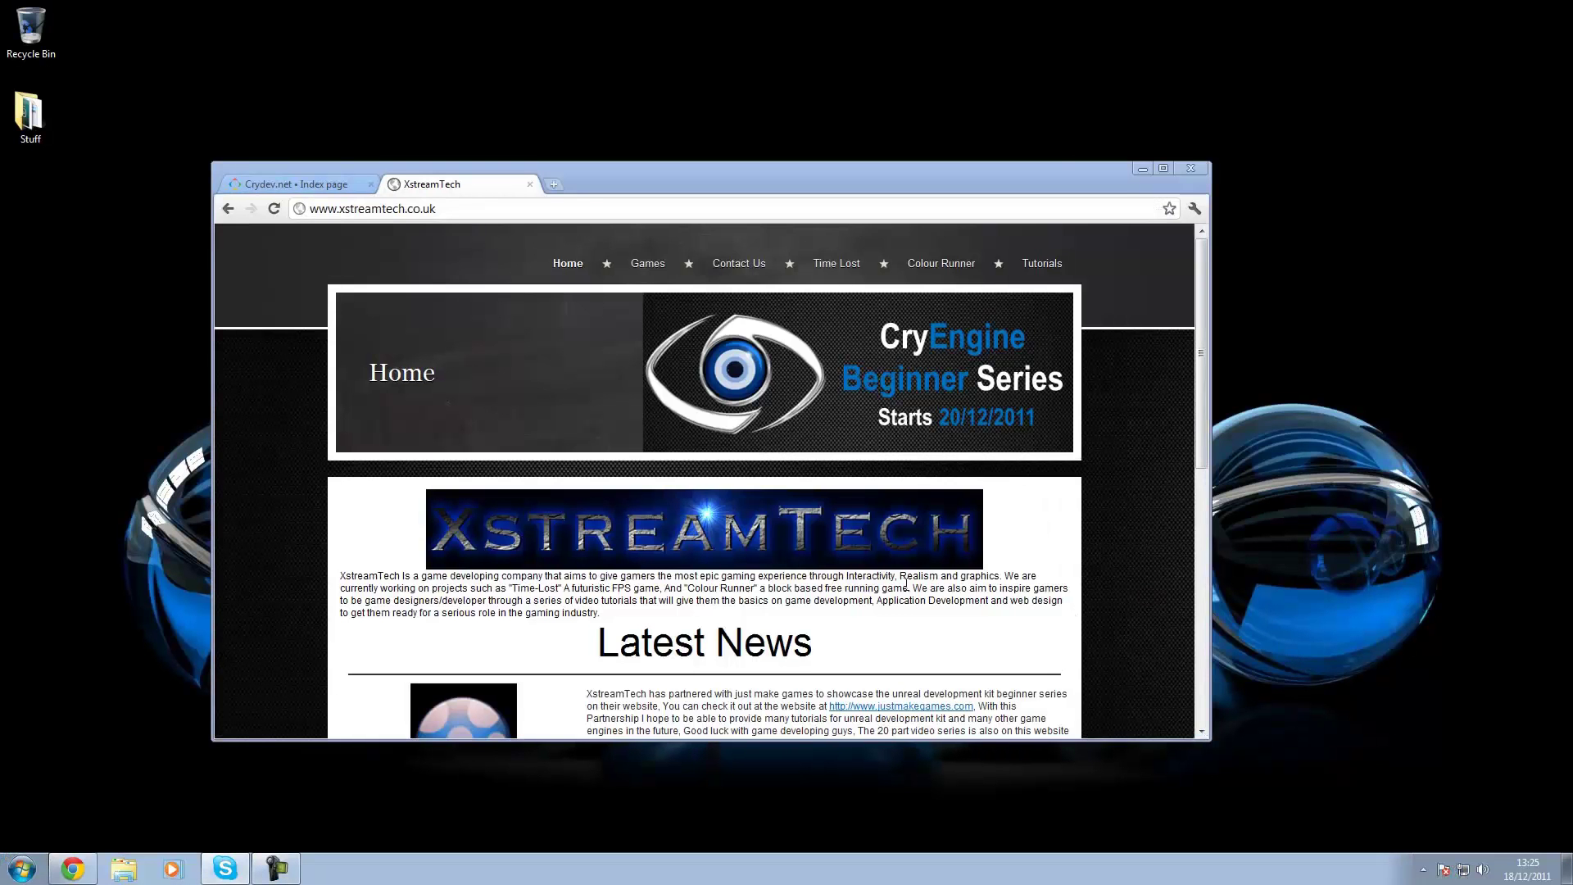
# Search Google for "crydev" in a new browser tab and open the Crydev.net index page
pyautogui.click(554, 184)
pyautogui.write('crynet')
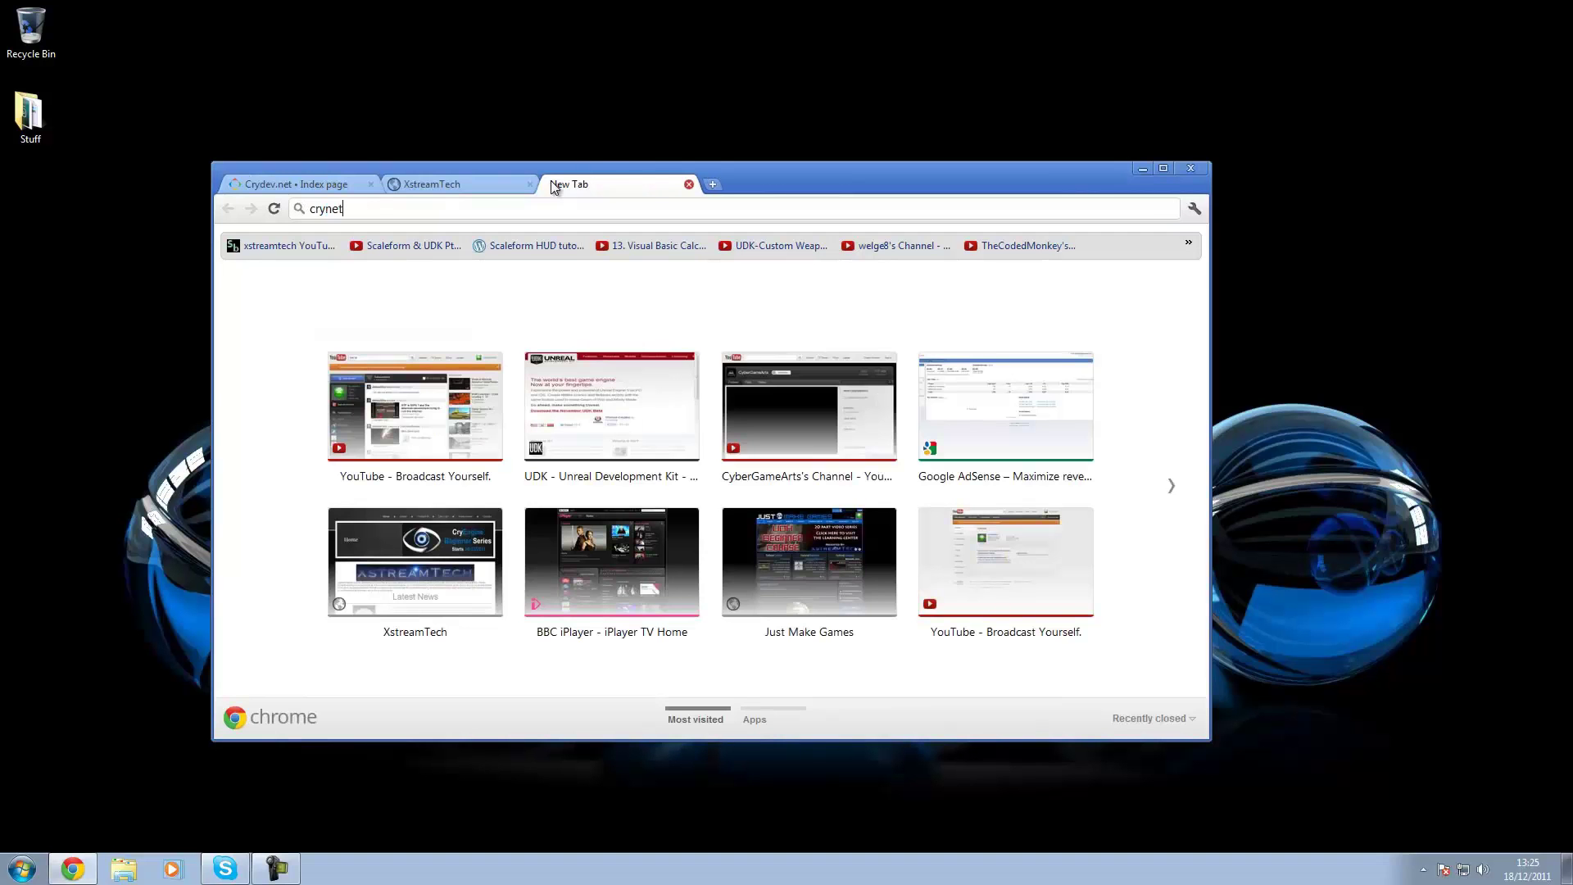
pyautogui.press('Return')
pyautogui.hotkey('ctrl', 'a')
pyautogui.write('crydev')
pyautogui.press('Return')
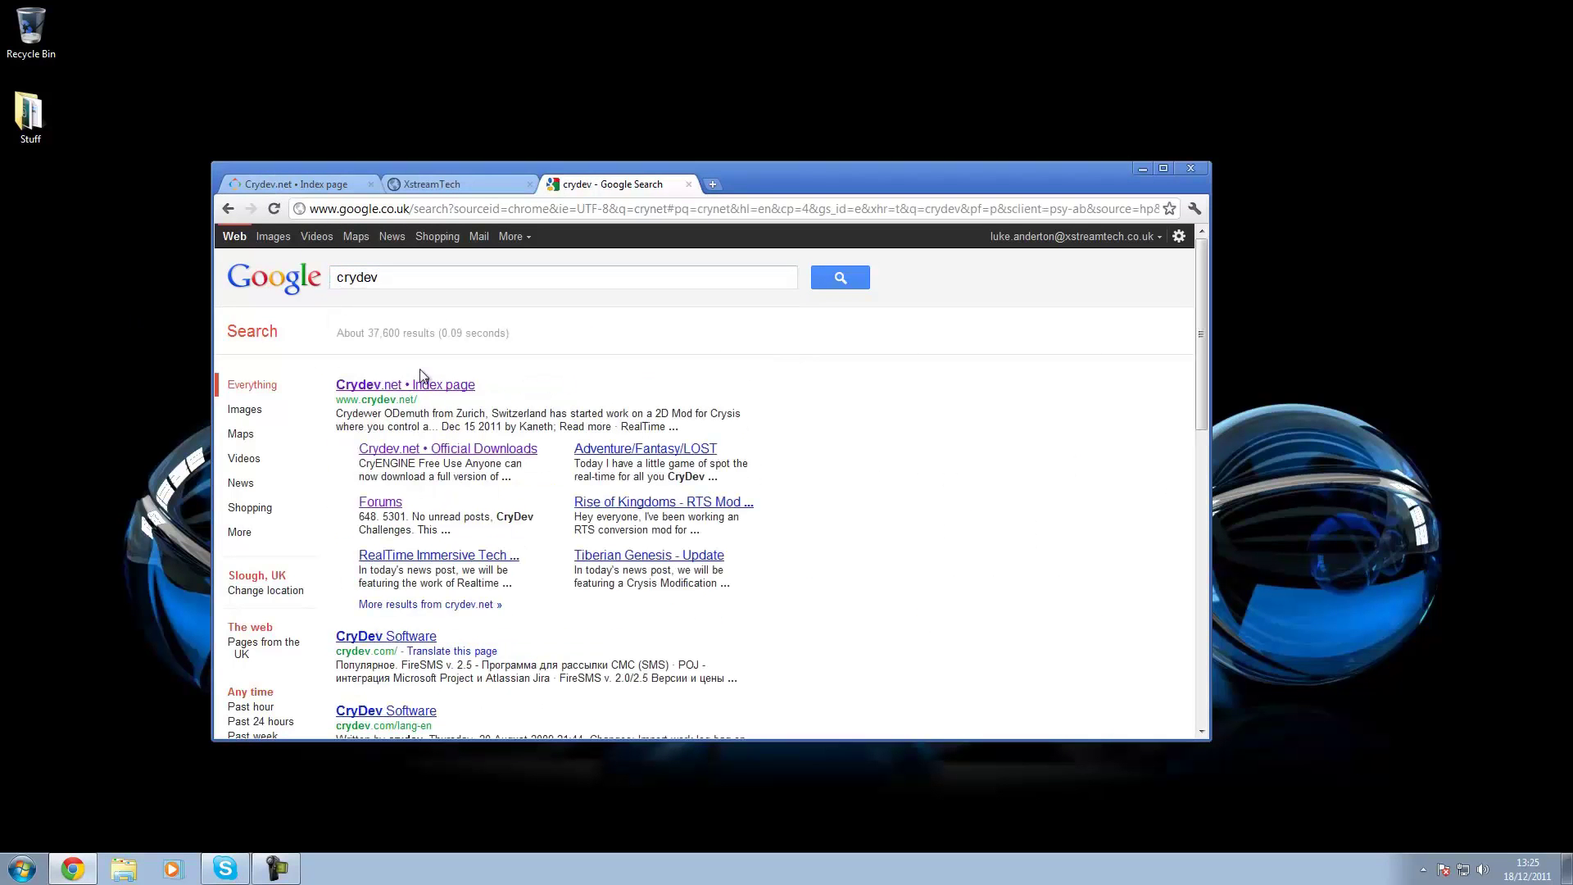
pyautogui.click(420, 386)
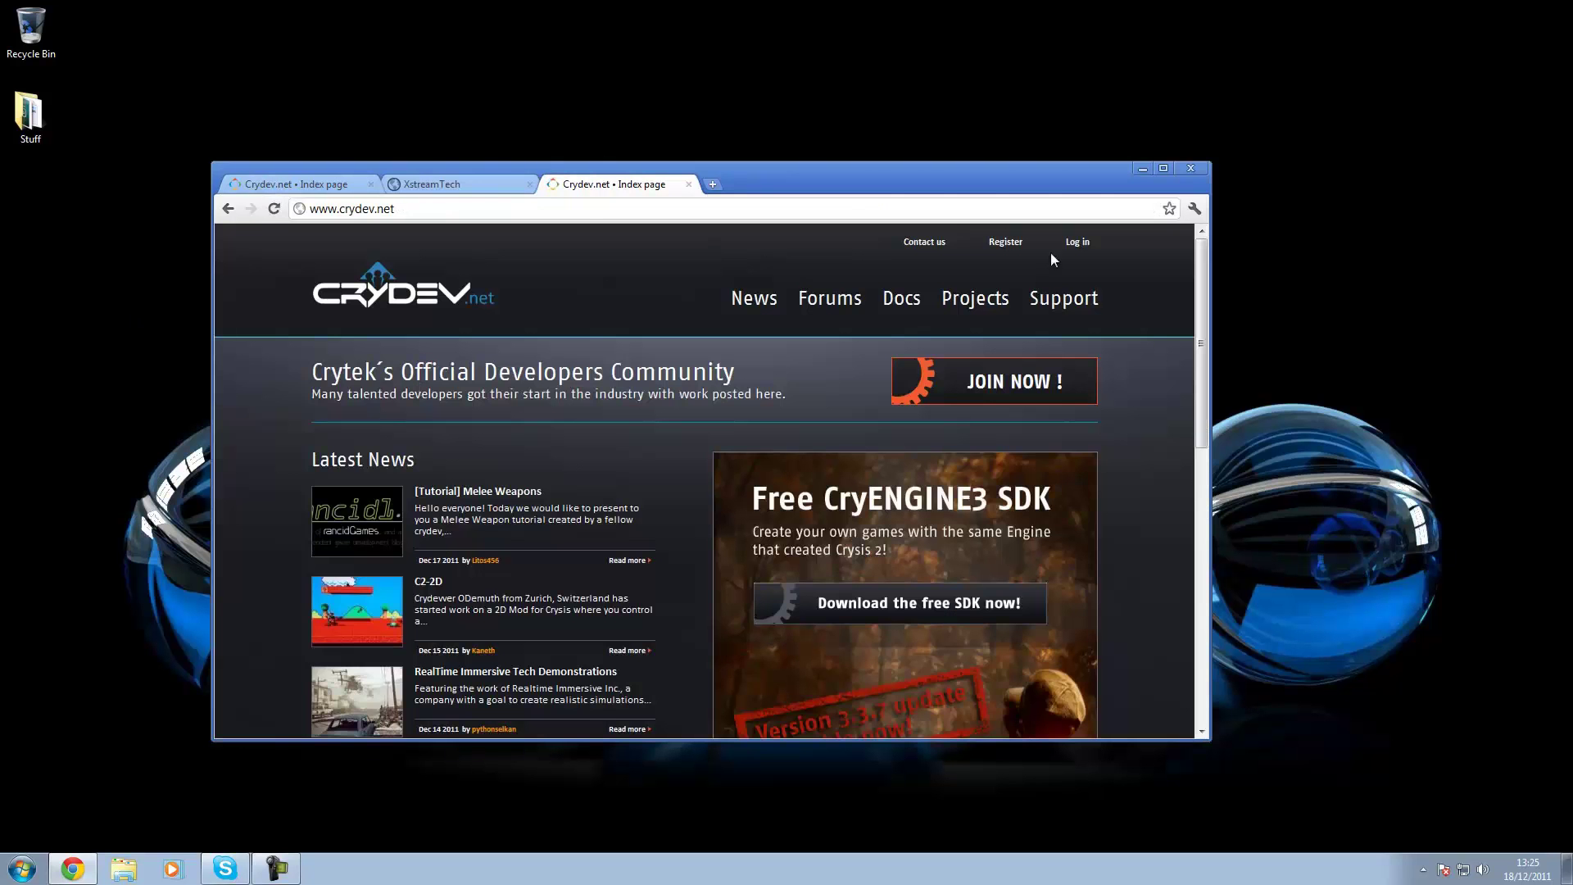
# Start downloading the CryENGINE 3 Free SDK, version 3.3.7, from its Crydev.net download page
pyautogui.click(971, 606)
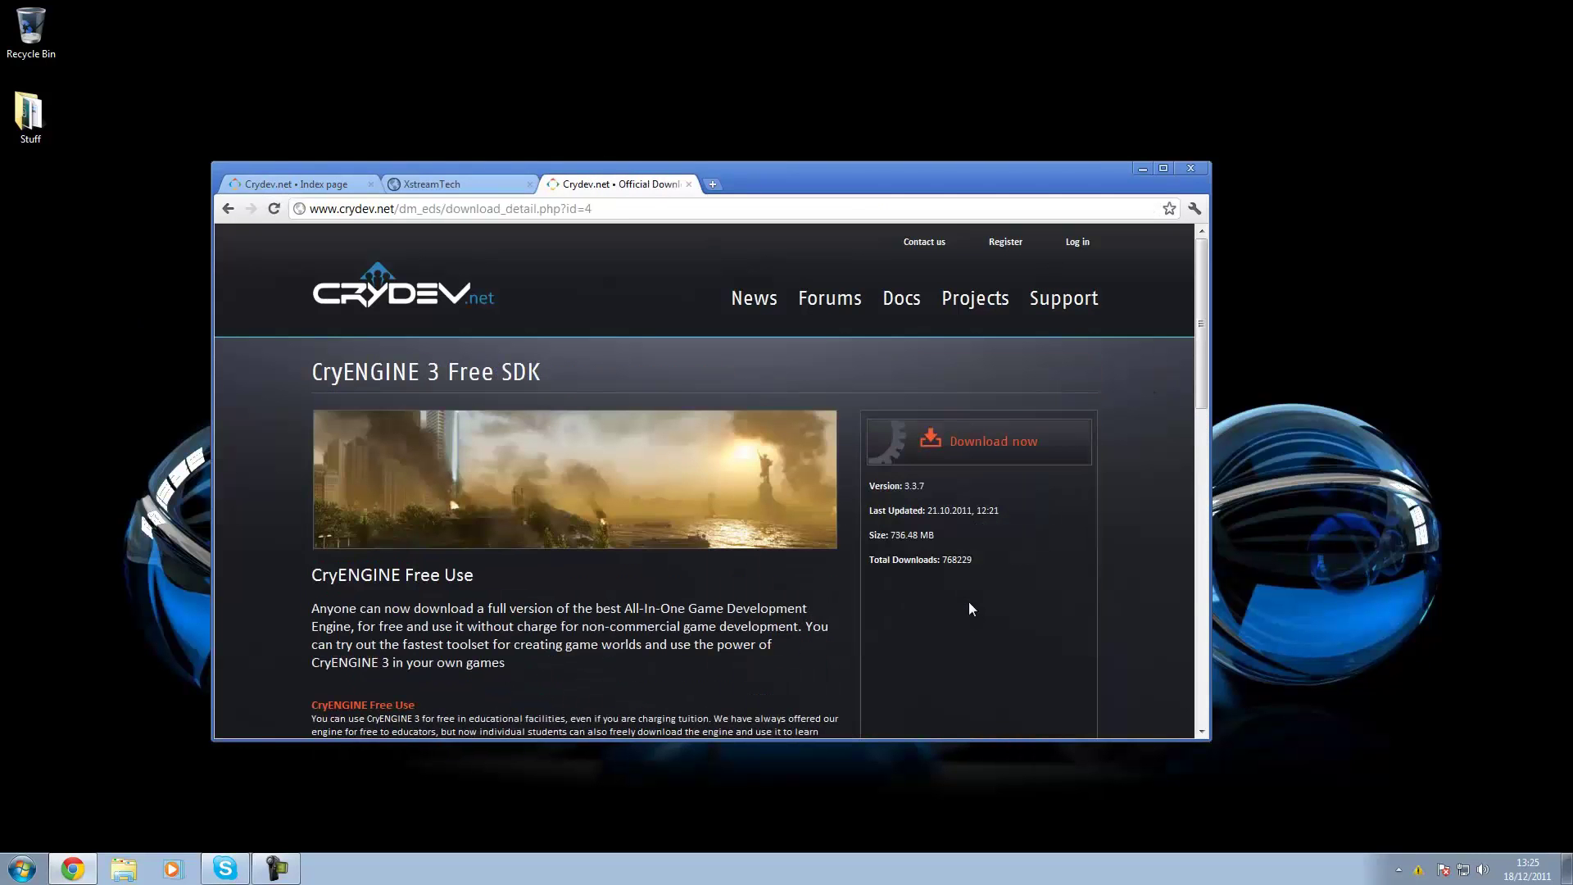
pyautogui.click(960, 443)
pyautogui.doubleClick(861, 184)
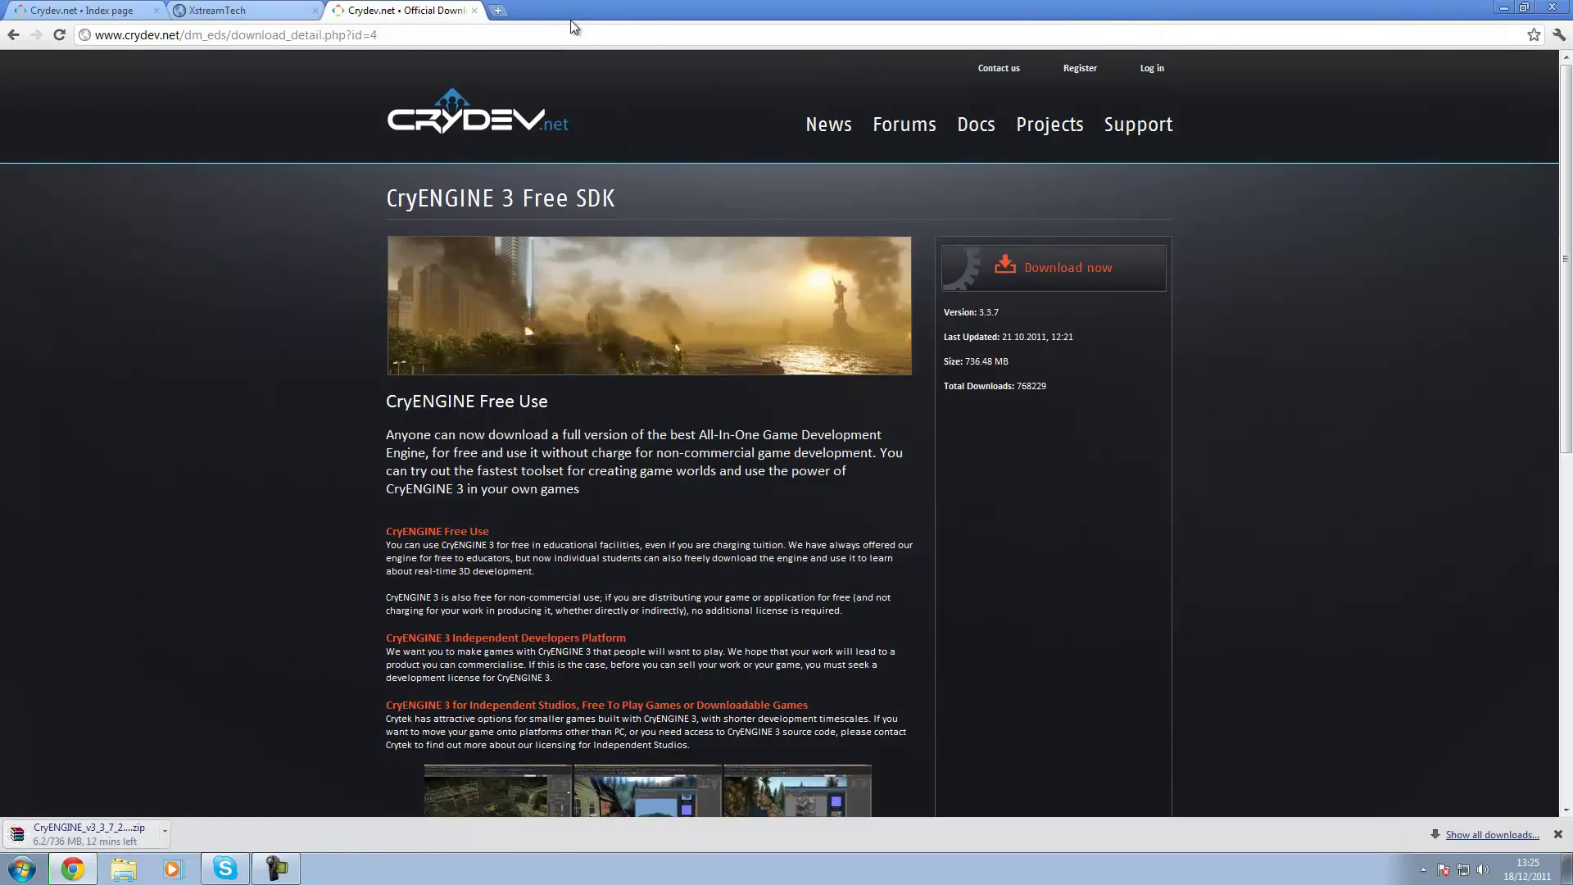
pyautogui.moveTo(575, 18); pyautogui.dragTo(740, 159)
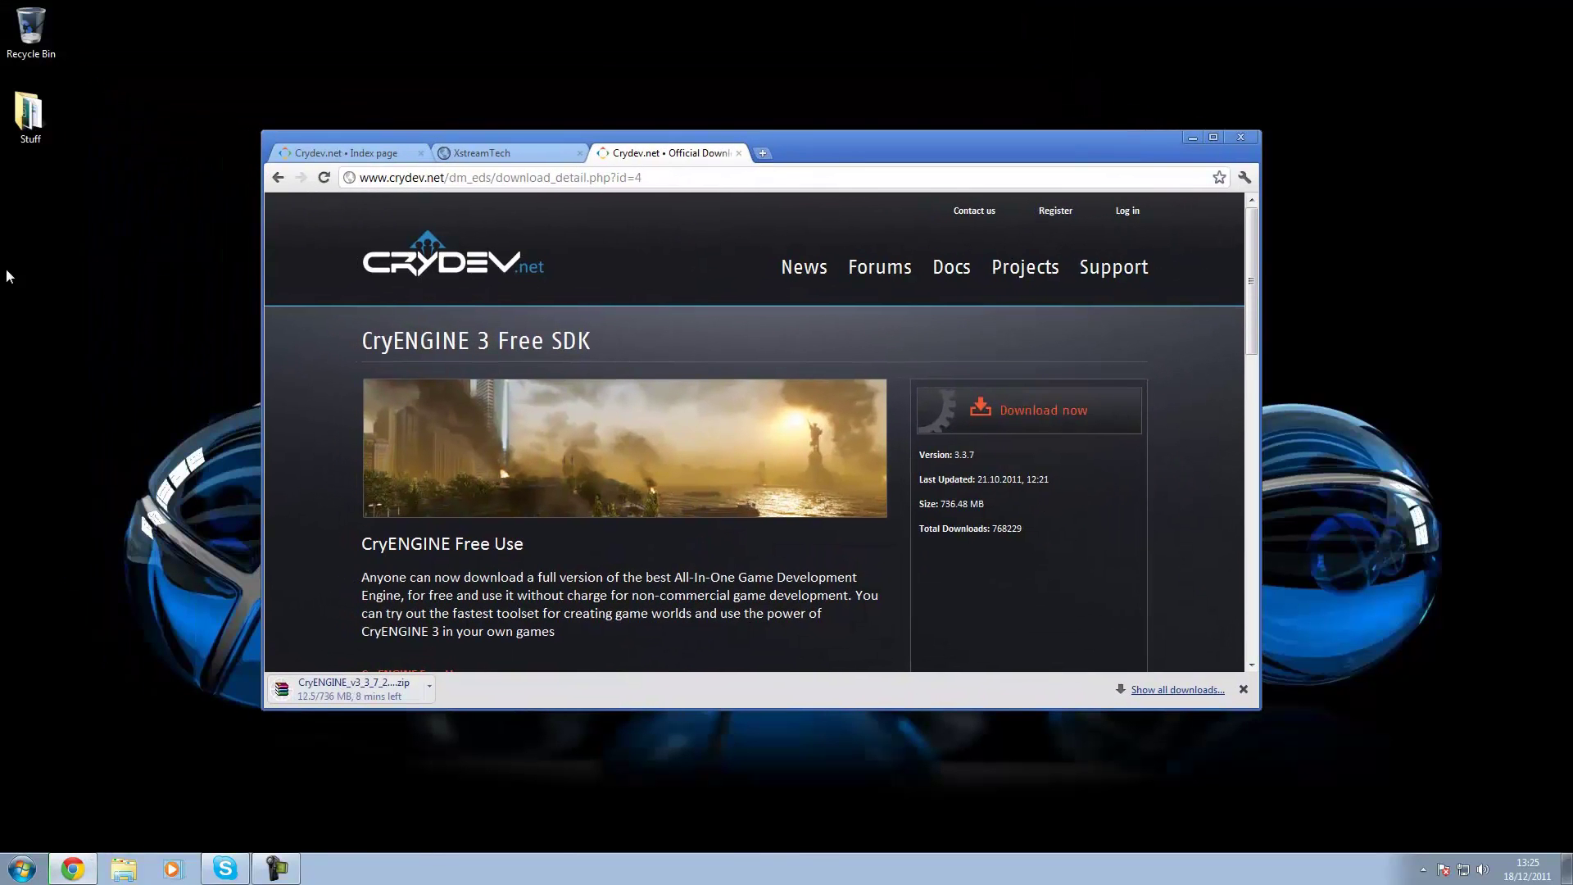
# Create a new desktop folder named "Cryengine"
pyautogui.rightClick(7, 257)
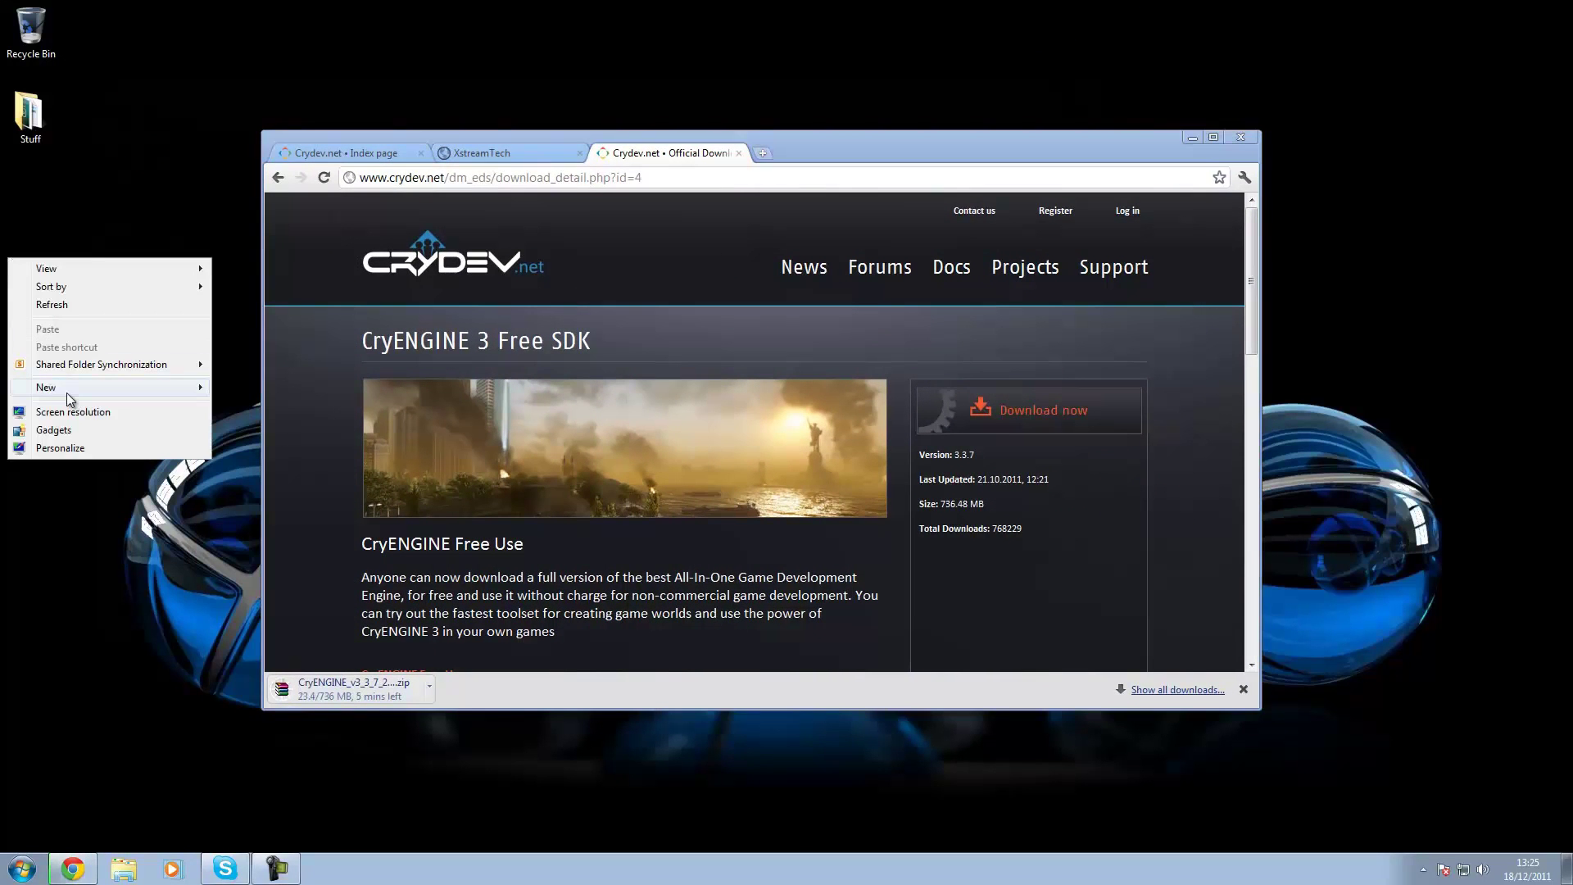
pyautogui.moveTo(67, 393)
pyautogui.click(246, 391)
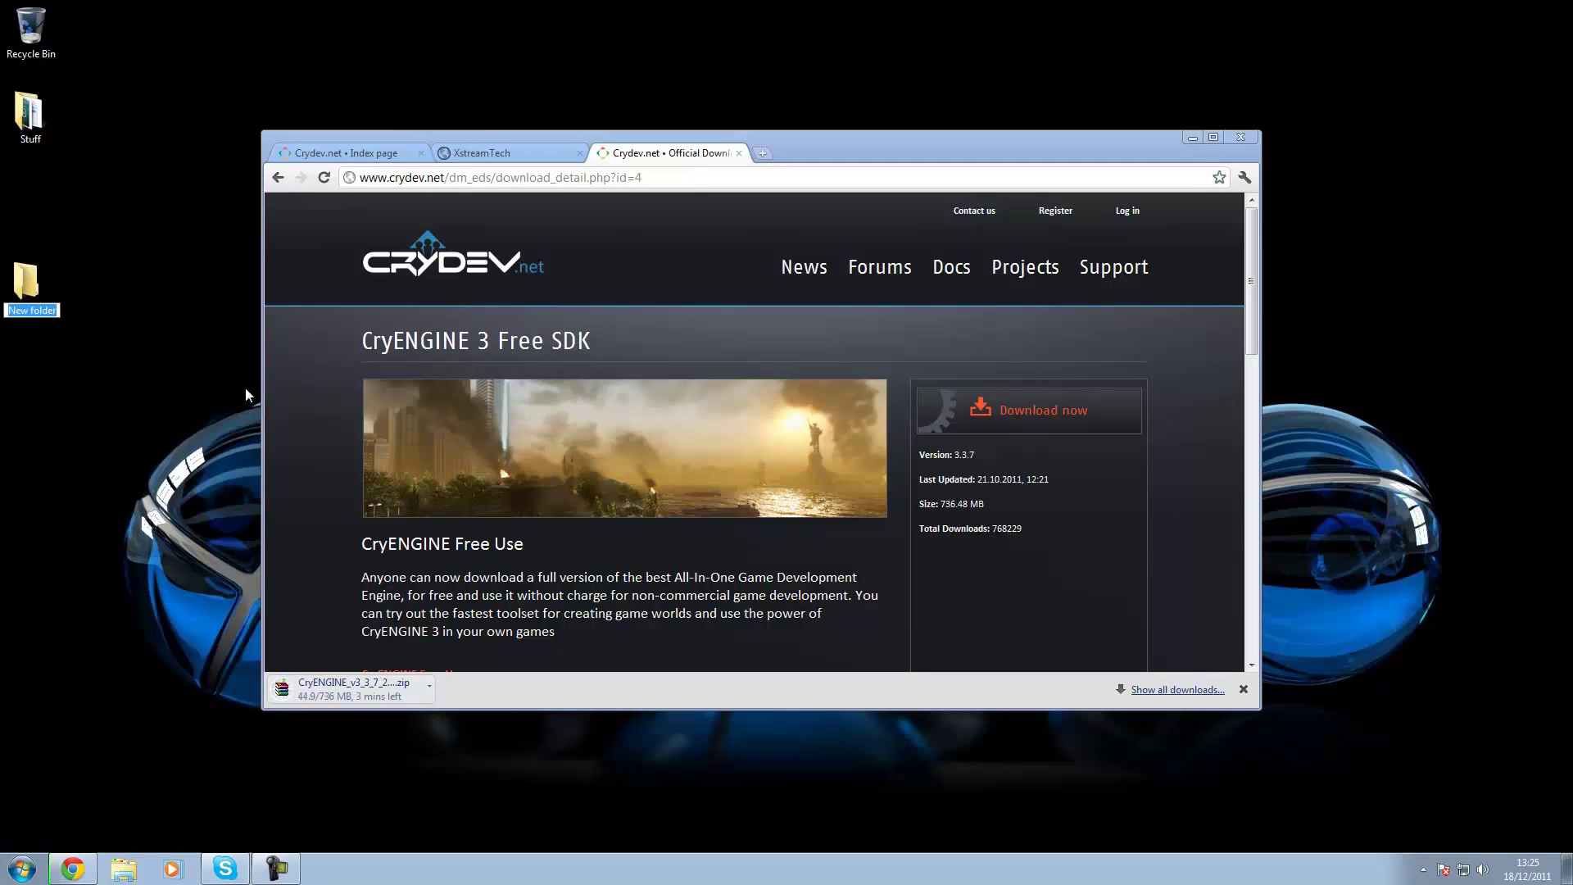
pyautogui.write('Cryengine')
pyautogui.press('Return')
pyautogui.click(161, 420)
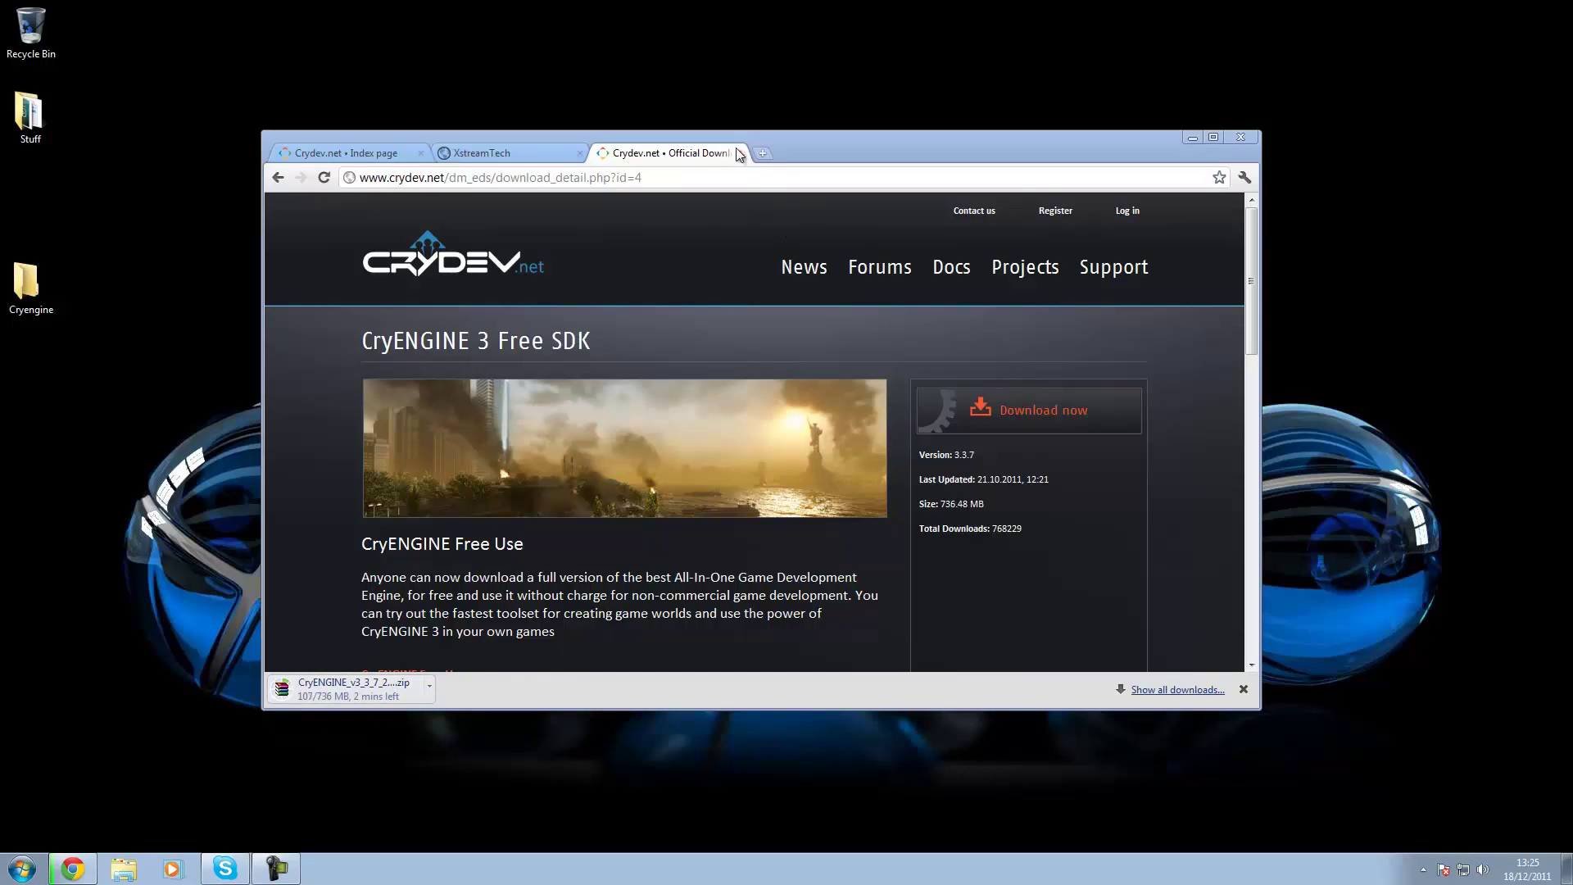
# Open the Crydev.net registration and accept the terms of service after going through the supplemental terms to the end
pyautogui.click(1055, 211)
pyautogui.moveTo(868, 149); pyautogui.dragTo(887, 107)
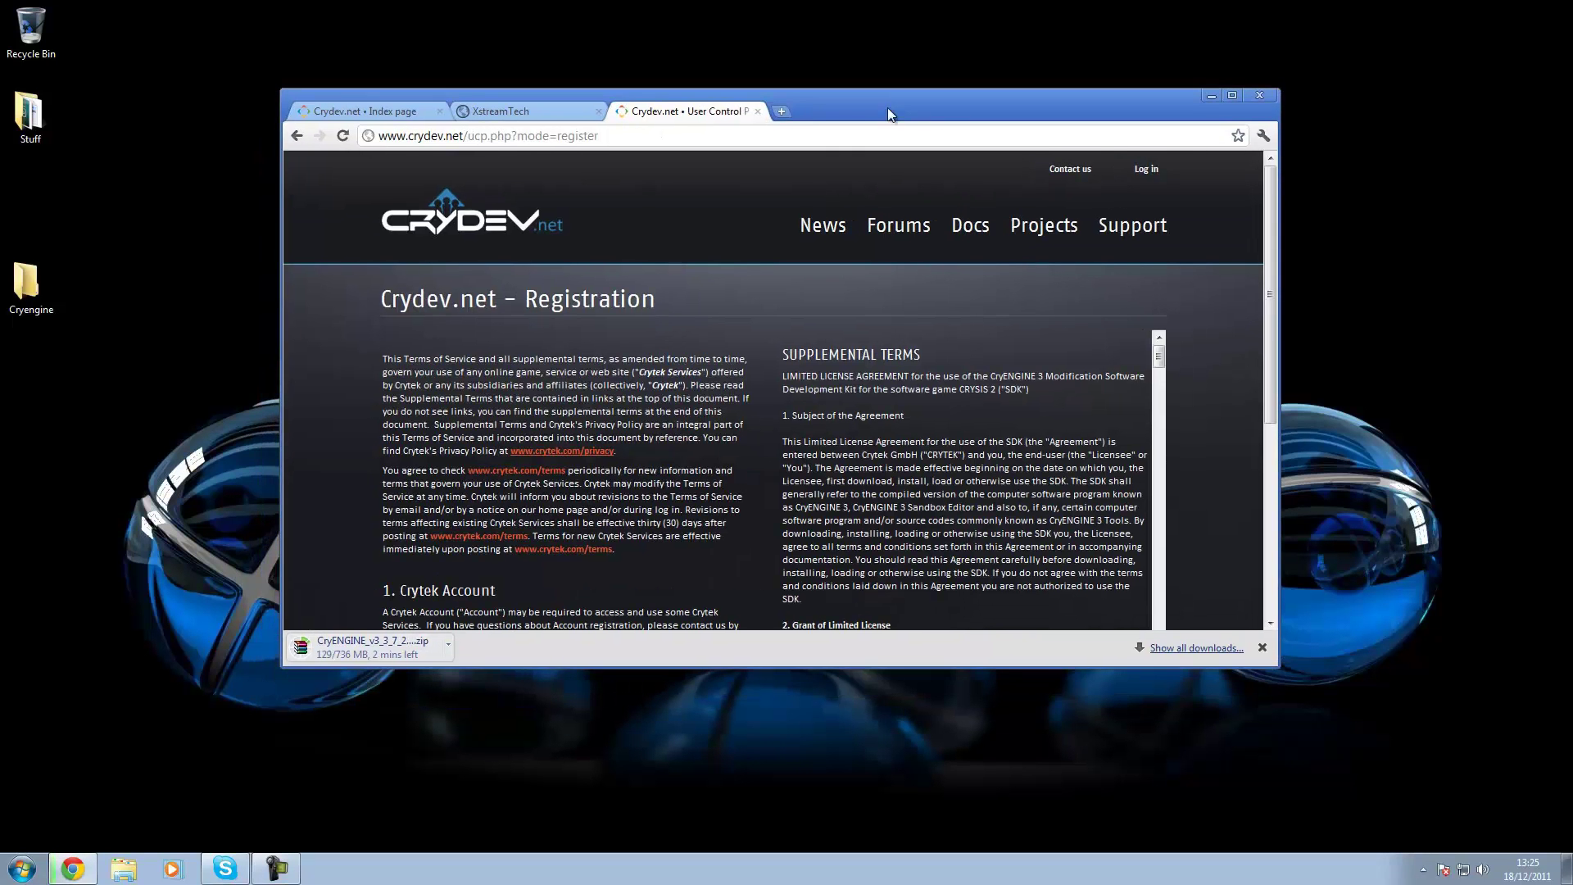
pyautogui.moveTo(1268, 339); pyautogui.dragTo(1265, 427)
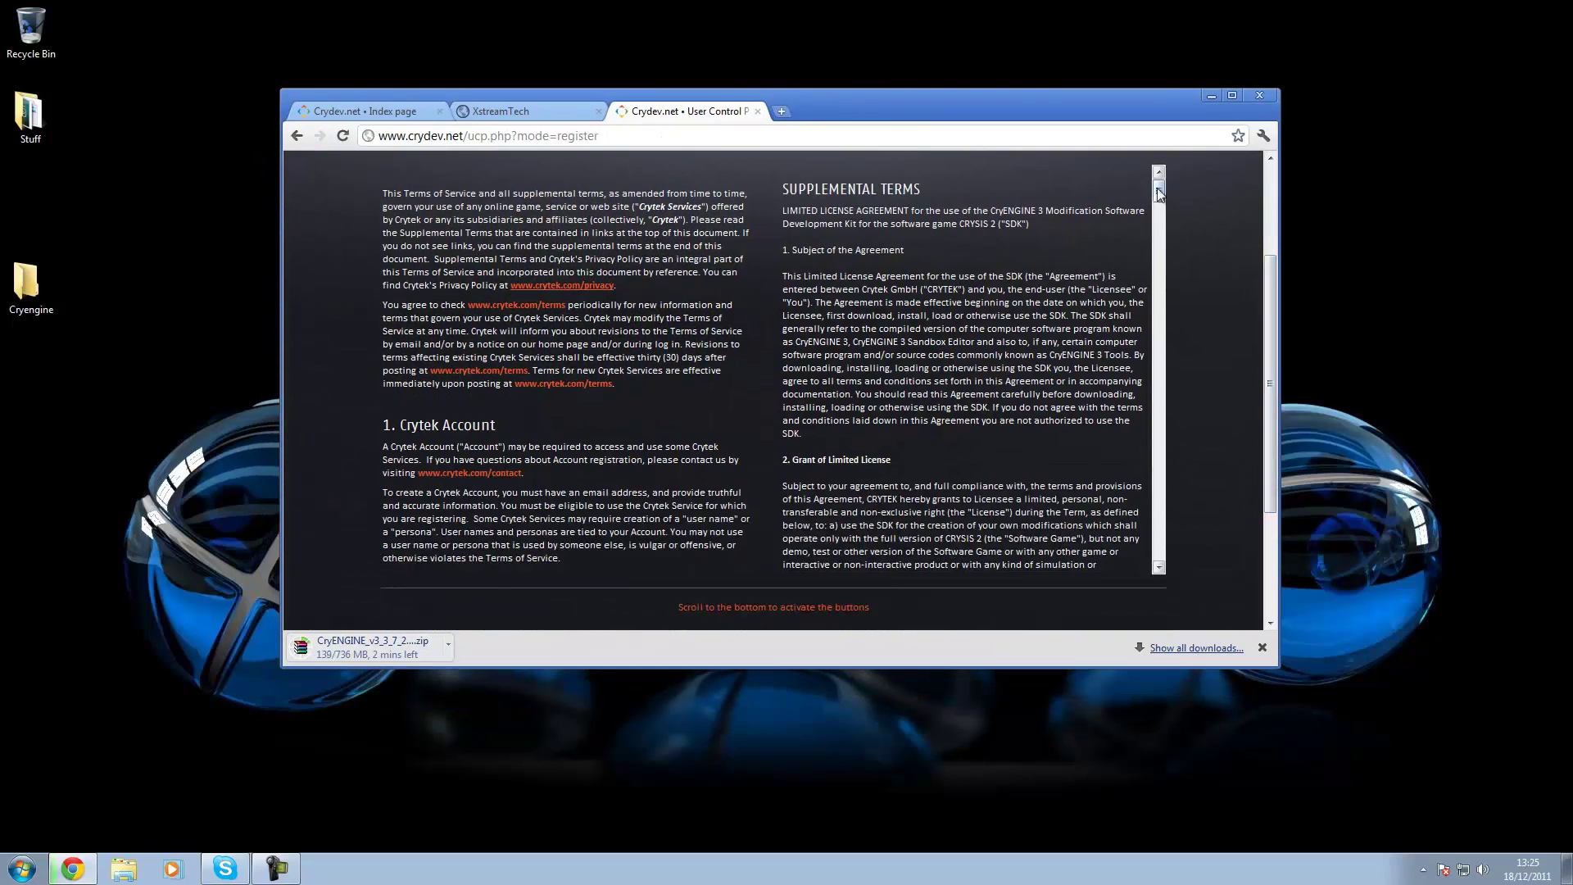
pyautogui.moveTo(1157, 195); pyautogui.dragTo(1148, 594)
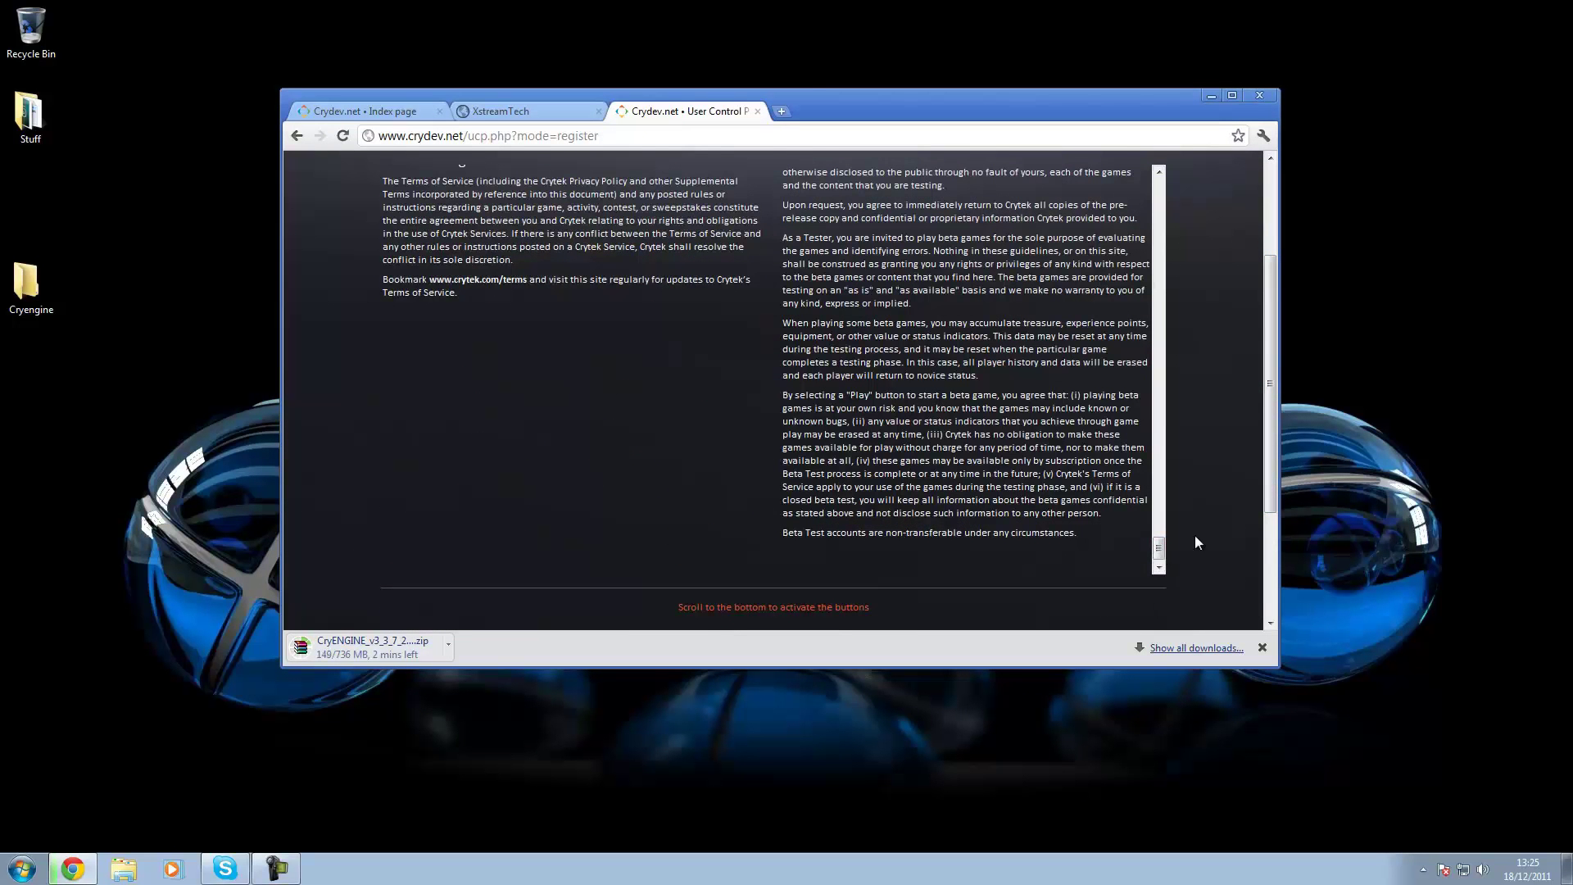
pyautogui.scroll(-2, 1214, 547)
pyautogui.click(659, 614)
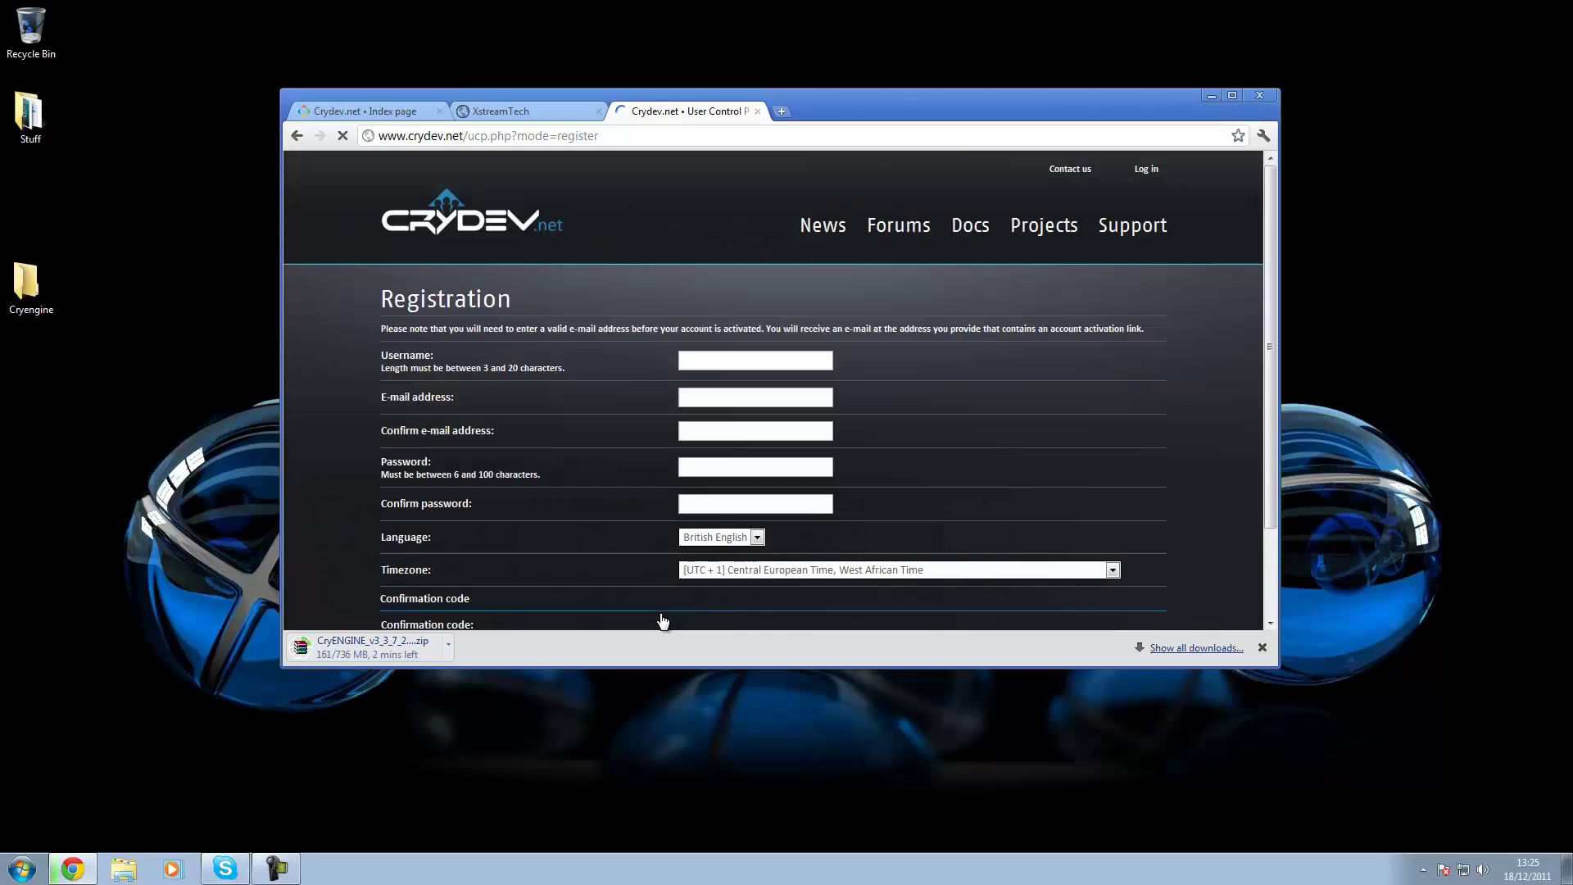
# Fill in the registration username as XstreamTech and enter the account e-mail address in both e-mail fields
pyautogui.click(710, 365)
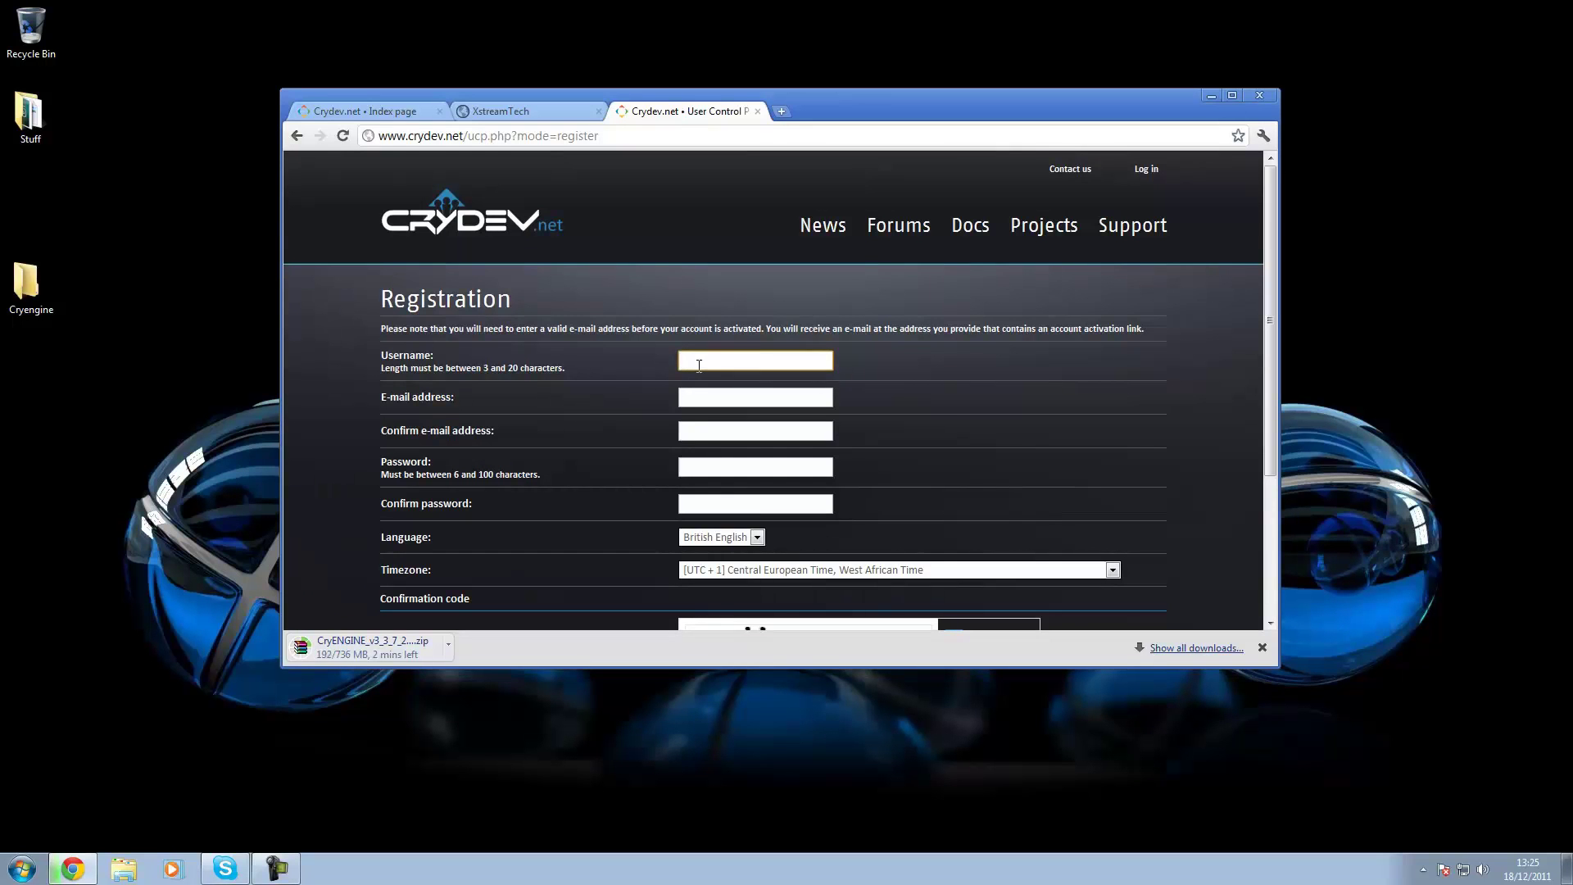
pyautogui.write('Xstream')
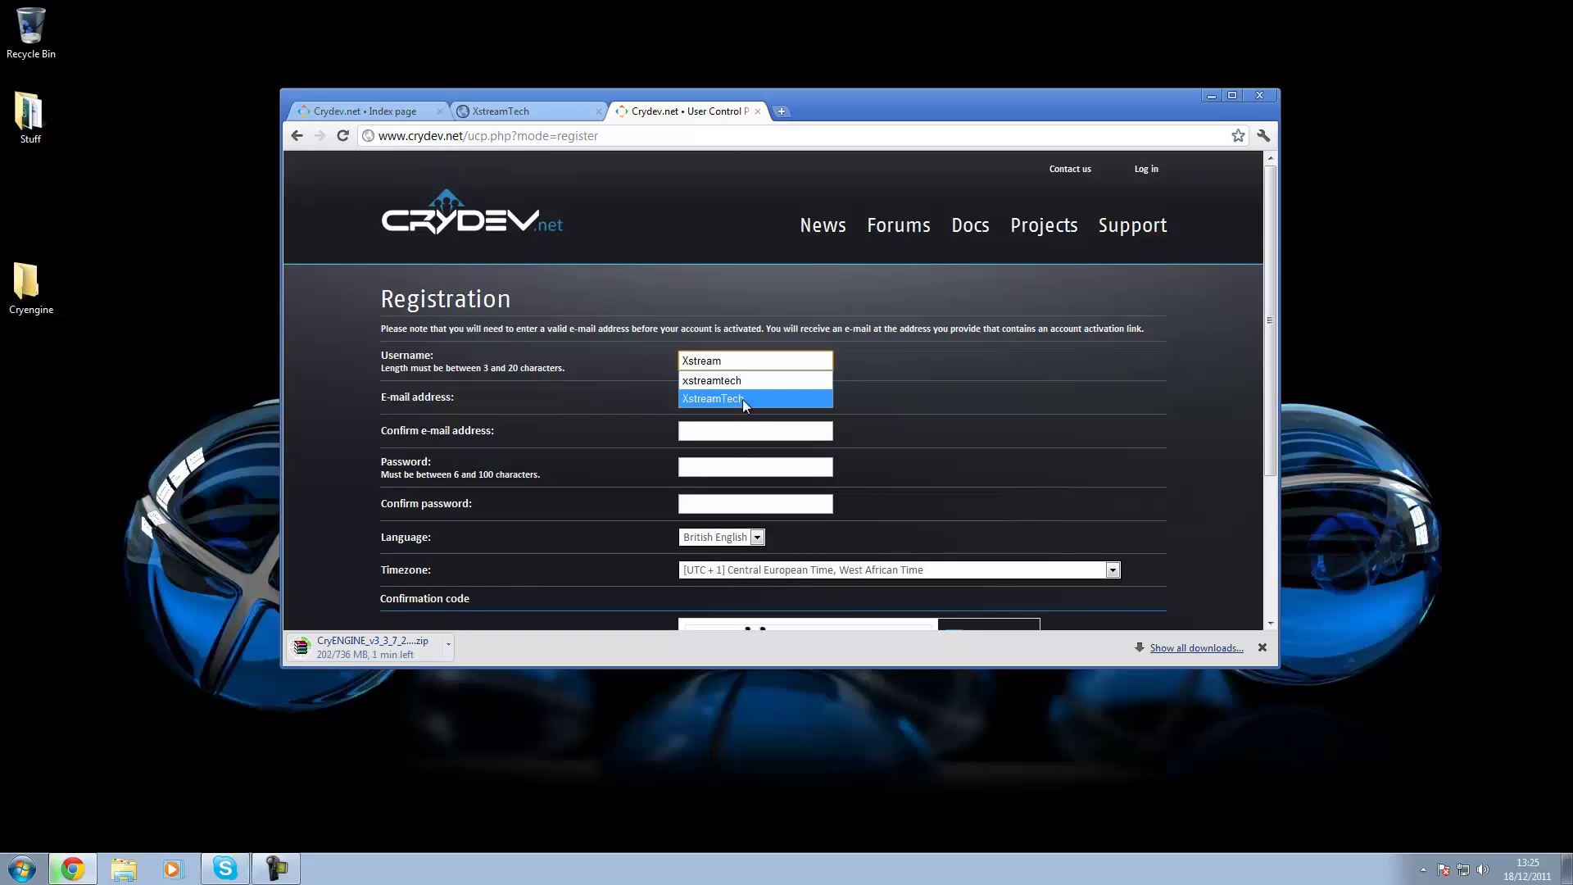
pyautogui.click(742, 399)
pyautogui.click(742, 400)
pyautogui.write('Luke')
pyautogui.click(762, 435)
pyautogui.click(762, 437)
pyautogui.write('l')
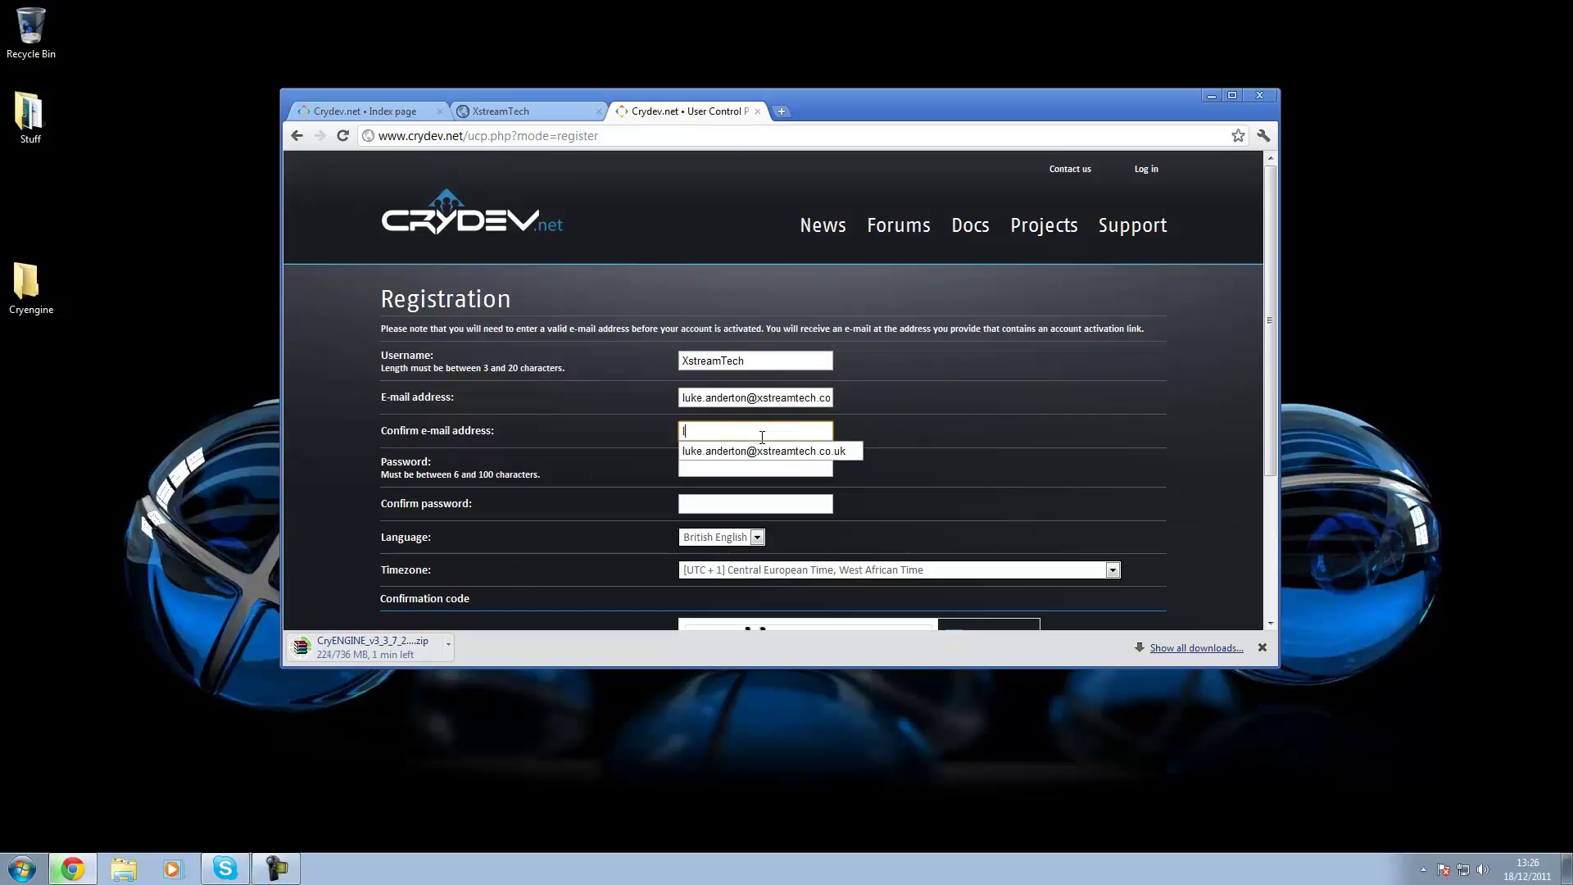
pyautogui.click(763, 451)
# Enter and confirm the account password, and set the timezone to [UTC] Western European Time, Greenwich Mean Time
pyautogui.click(745, 468)
pyautogui.scroll(-3, 745, 473)
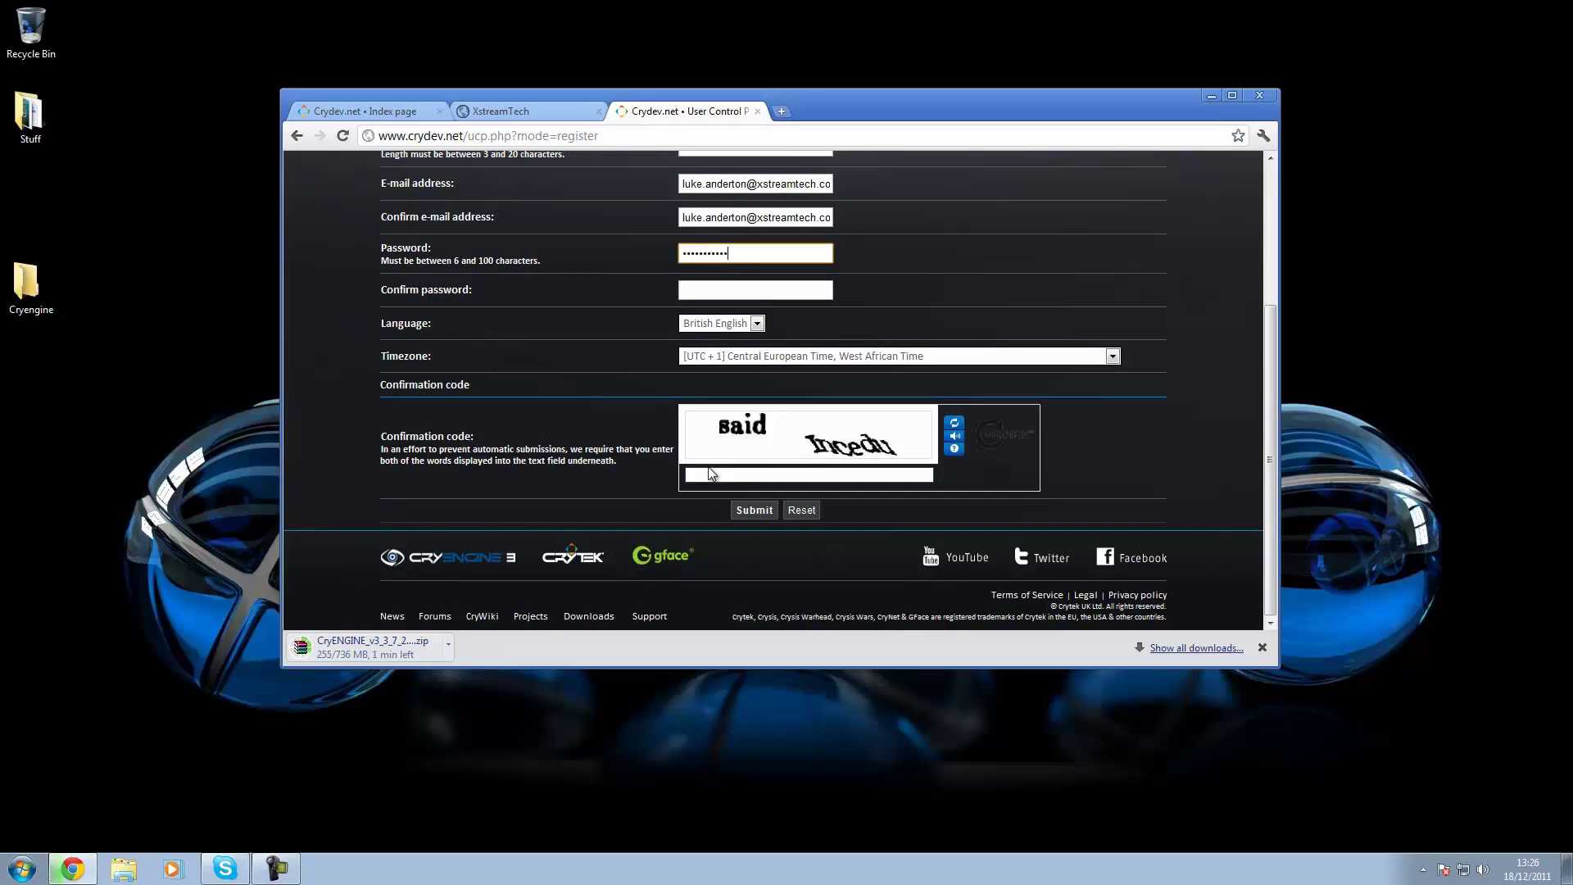
pyautogui.press('Tab')
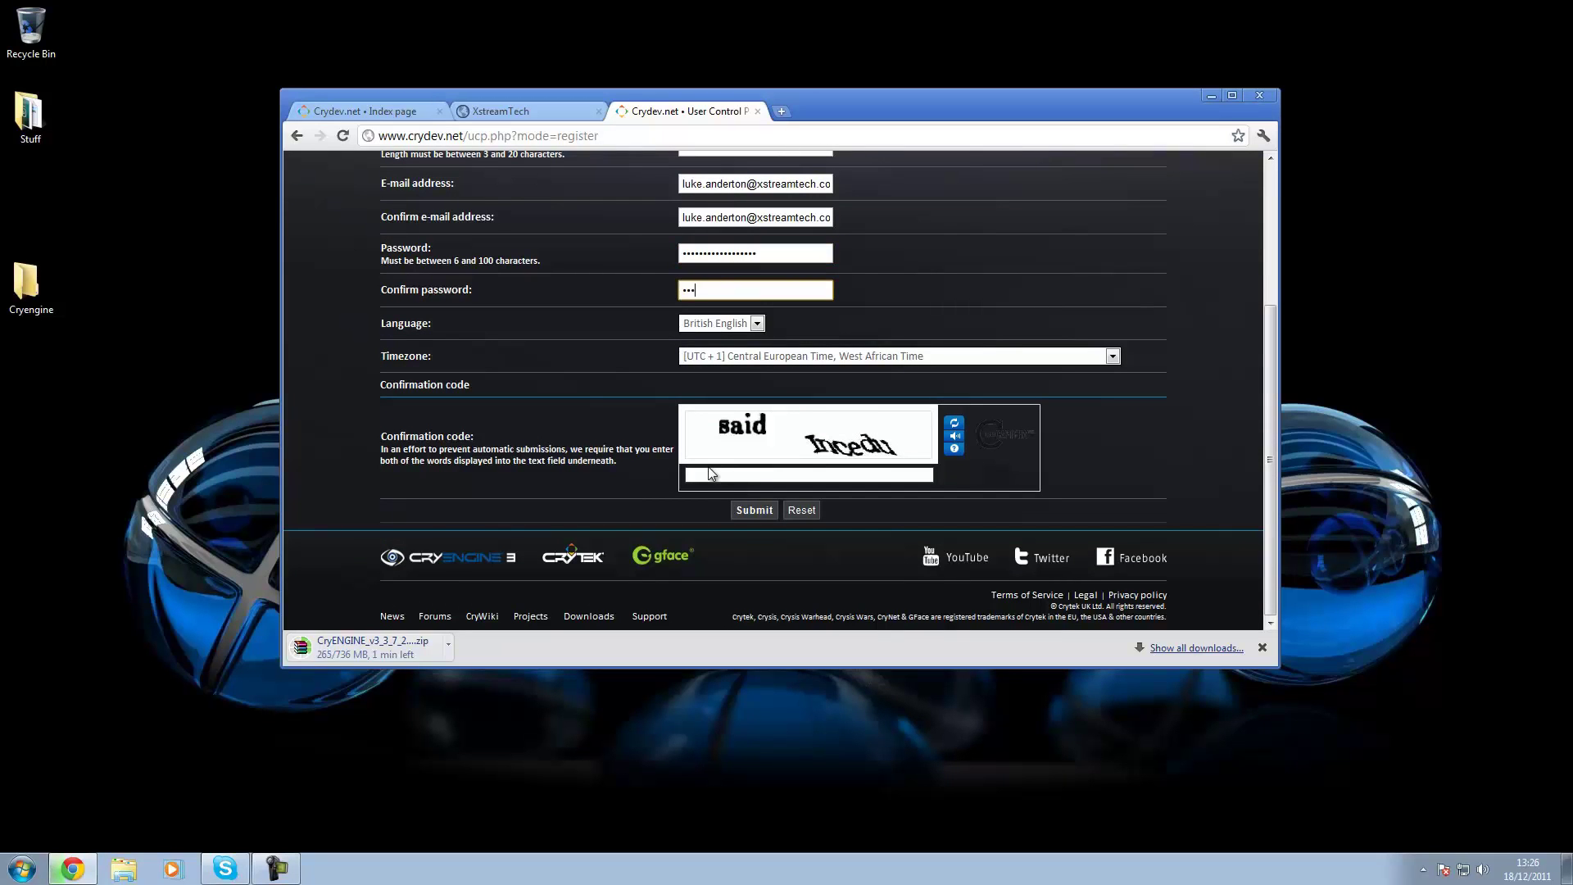
pyautogui.write('••••••••••••••••••')
pyautogui.click(786, 357)
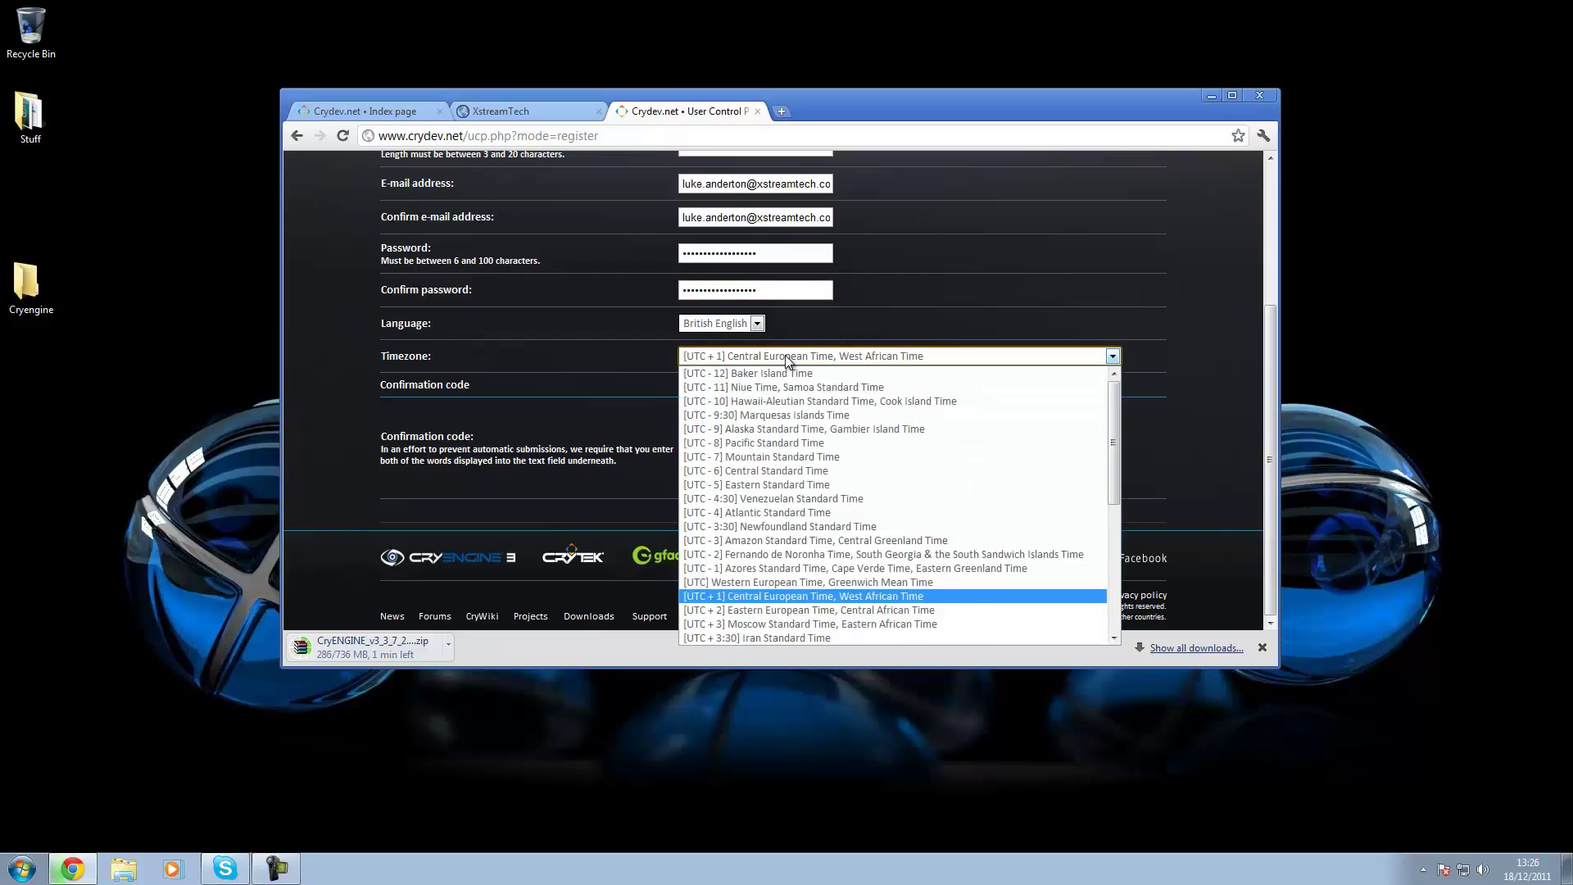
pyautogui.click(770, 582)
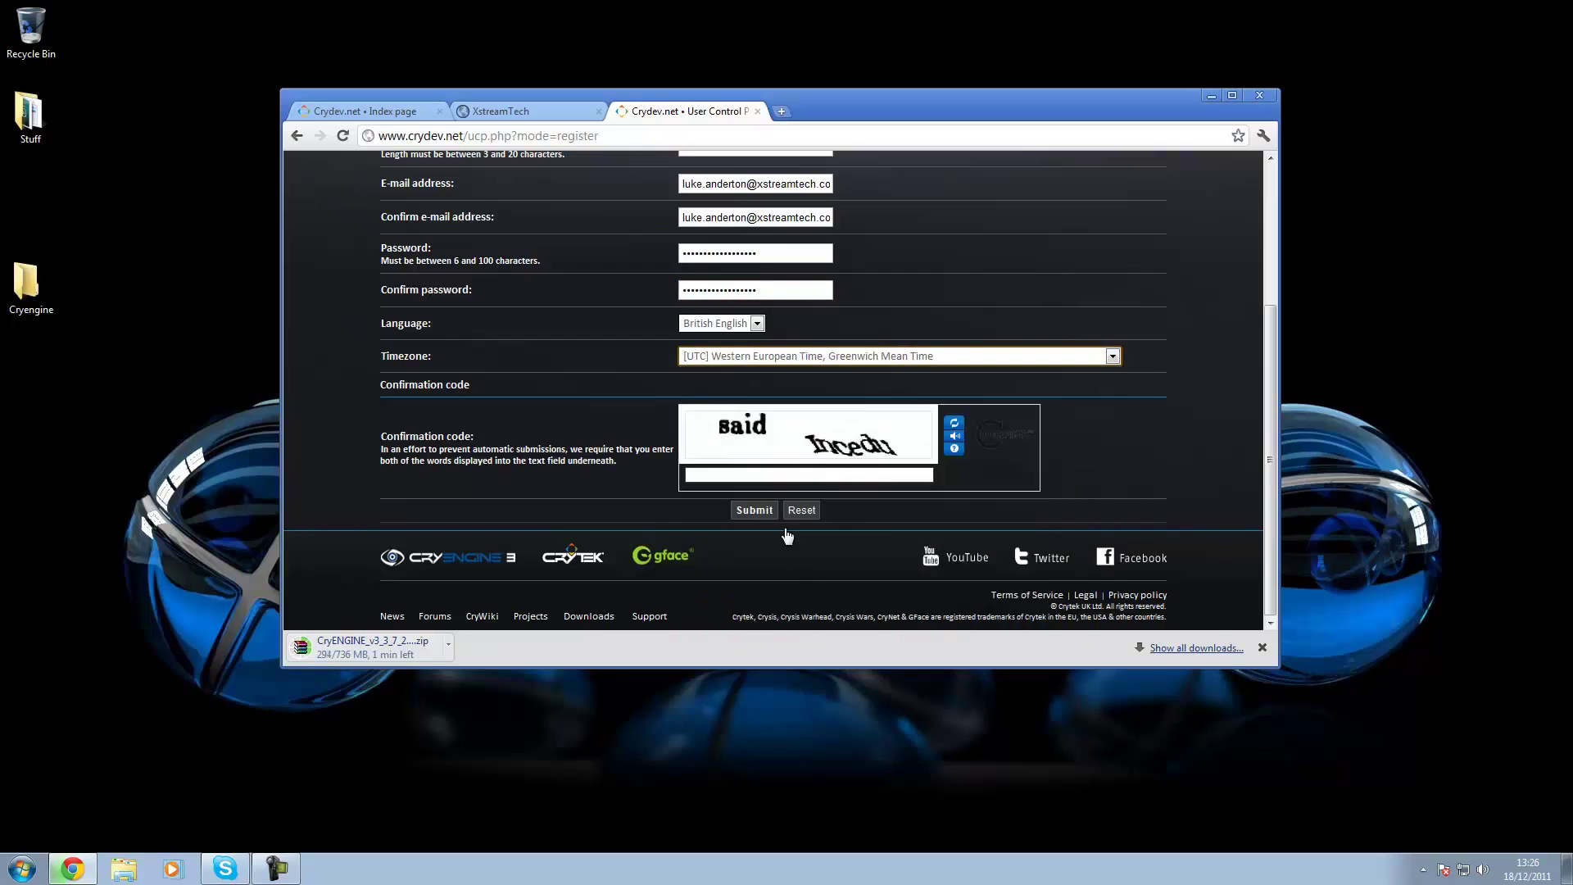
# Enter the two confirmation code words from the image and submit the registration form
pyautogui.click(738, 477)
pyautogui.write('baid inc')
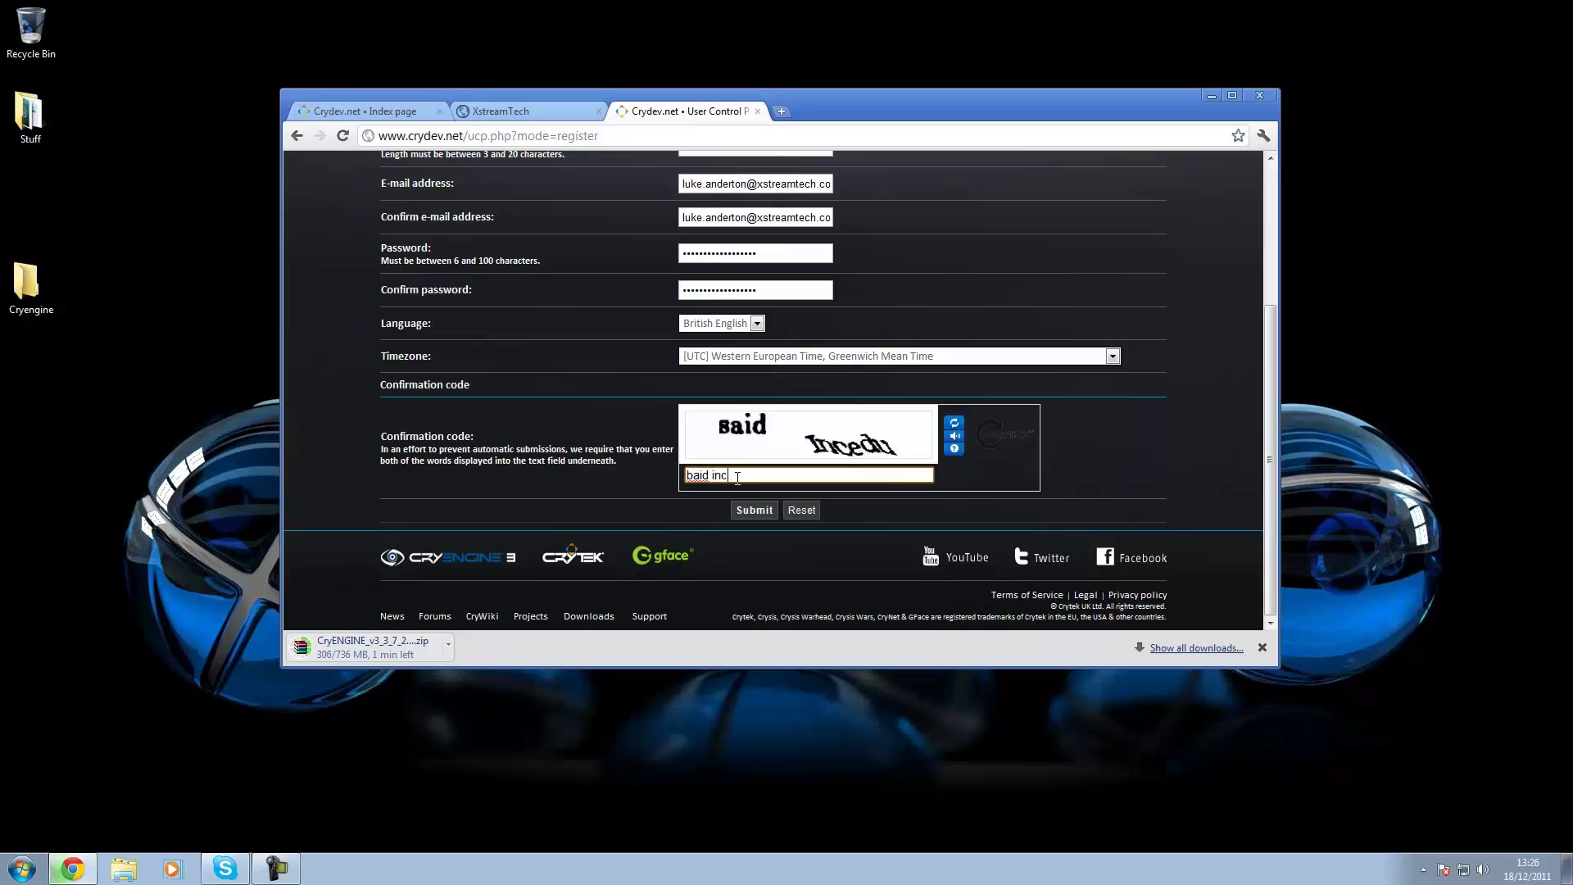
pyautogui.write('edu')
pyautogui.click(753, 511)
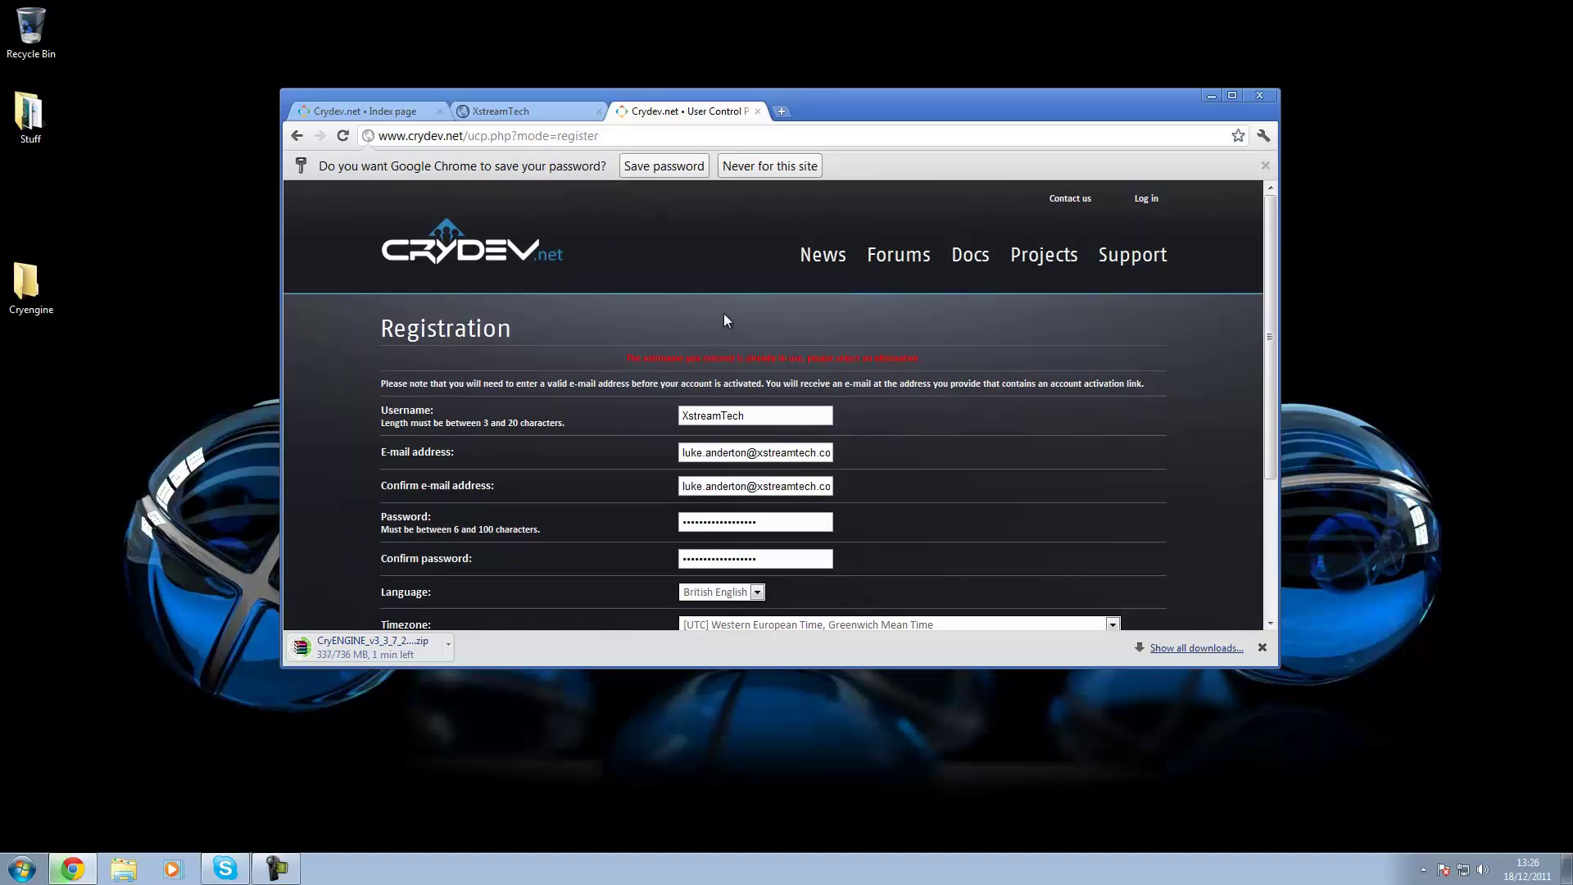
# Change the registration username to XstreamTechGames, resubmit the form, and close the registration page
pyautogui.click(806, 415)
pyautogui.write('Games')
pyautogui.scroll(-3, 672, 368)
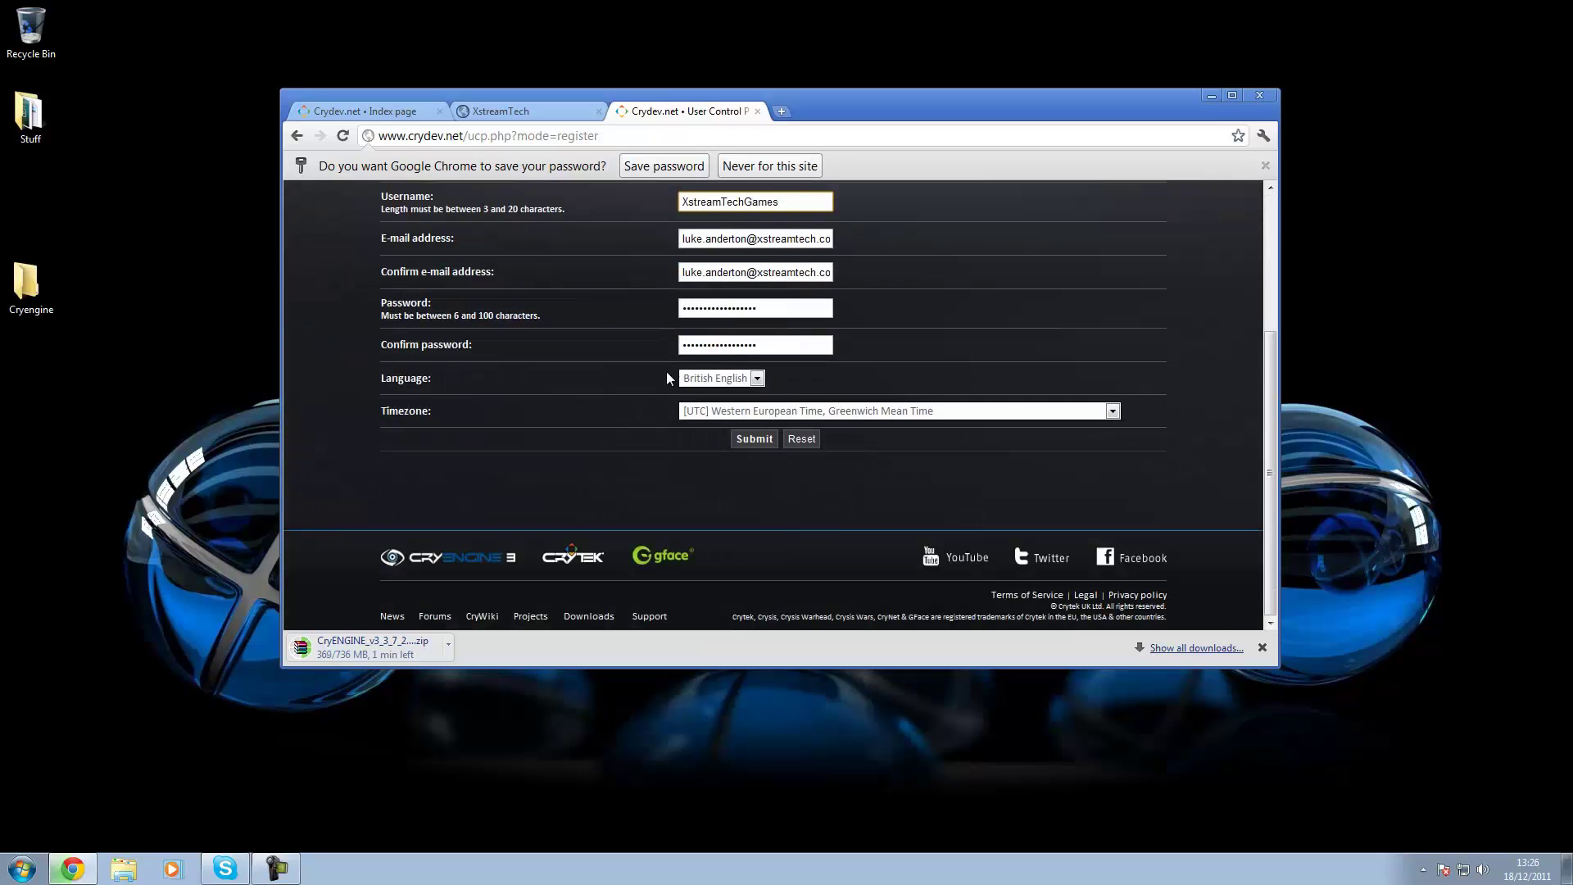
pyautogui.click(755, 443)
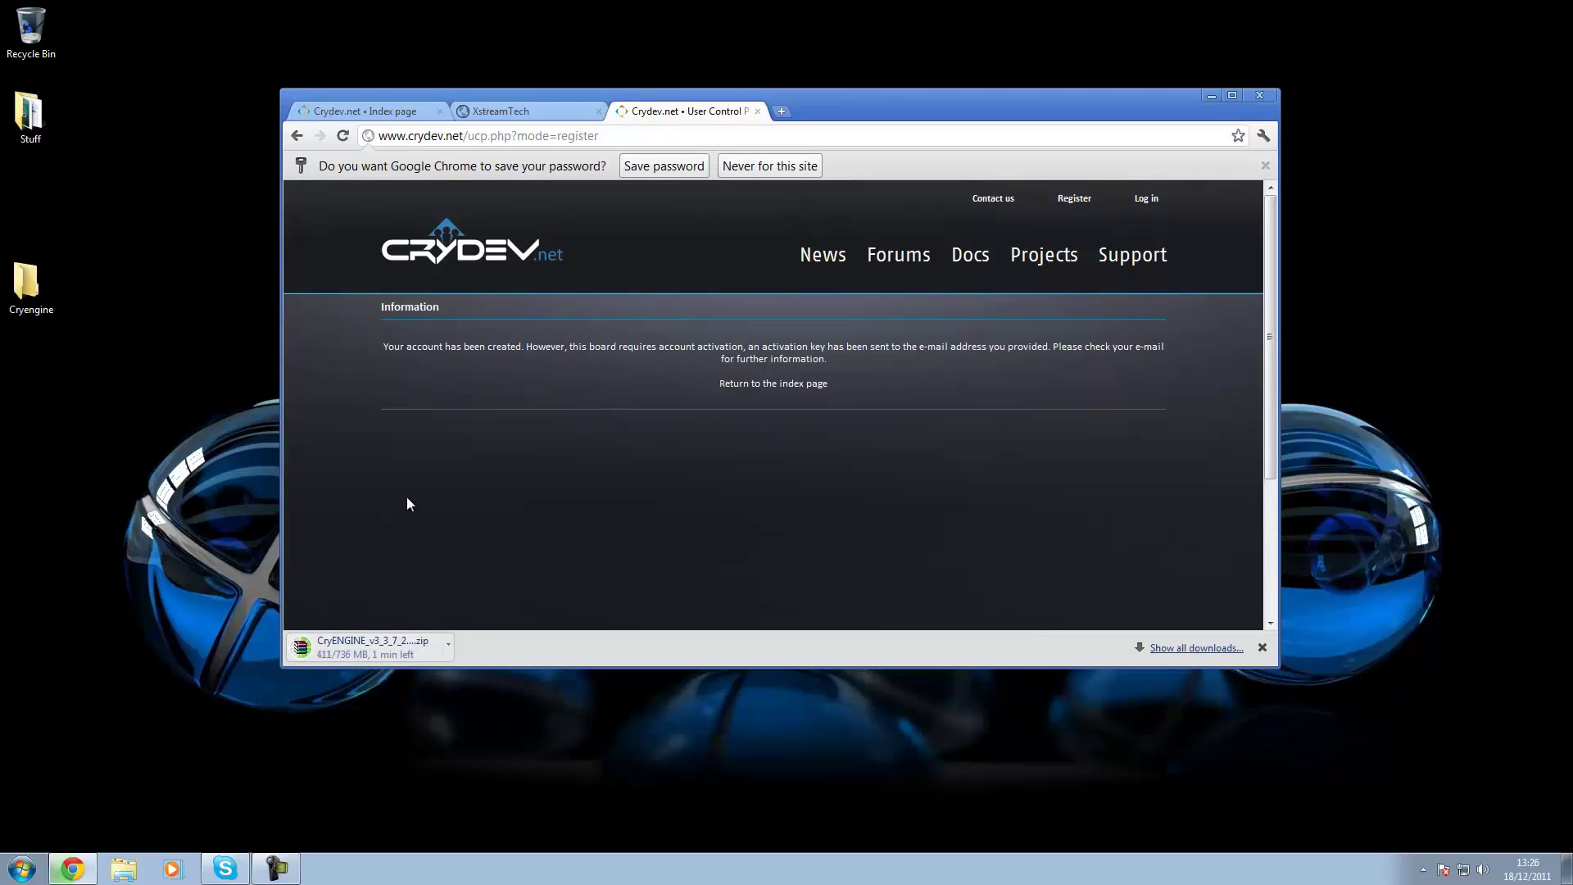
pyautogui.click(759, 111)
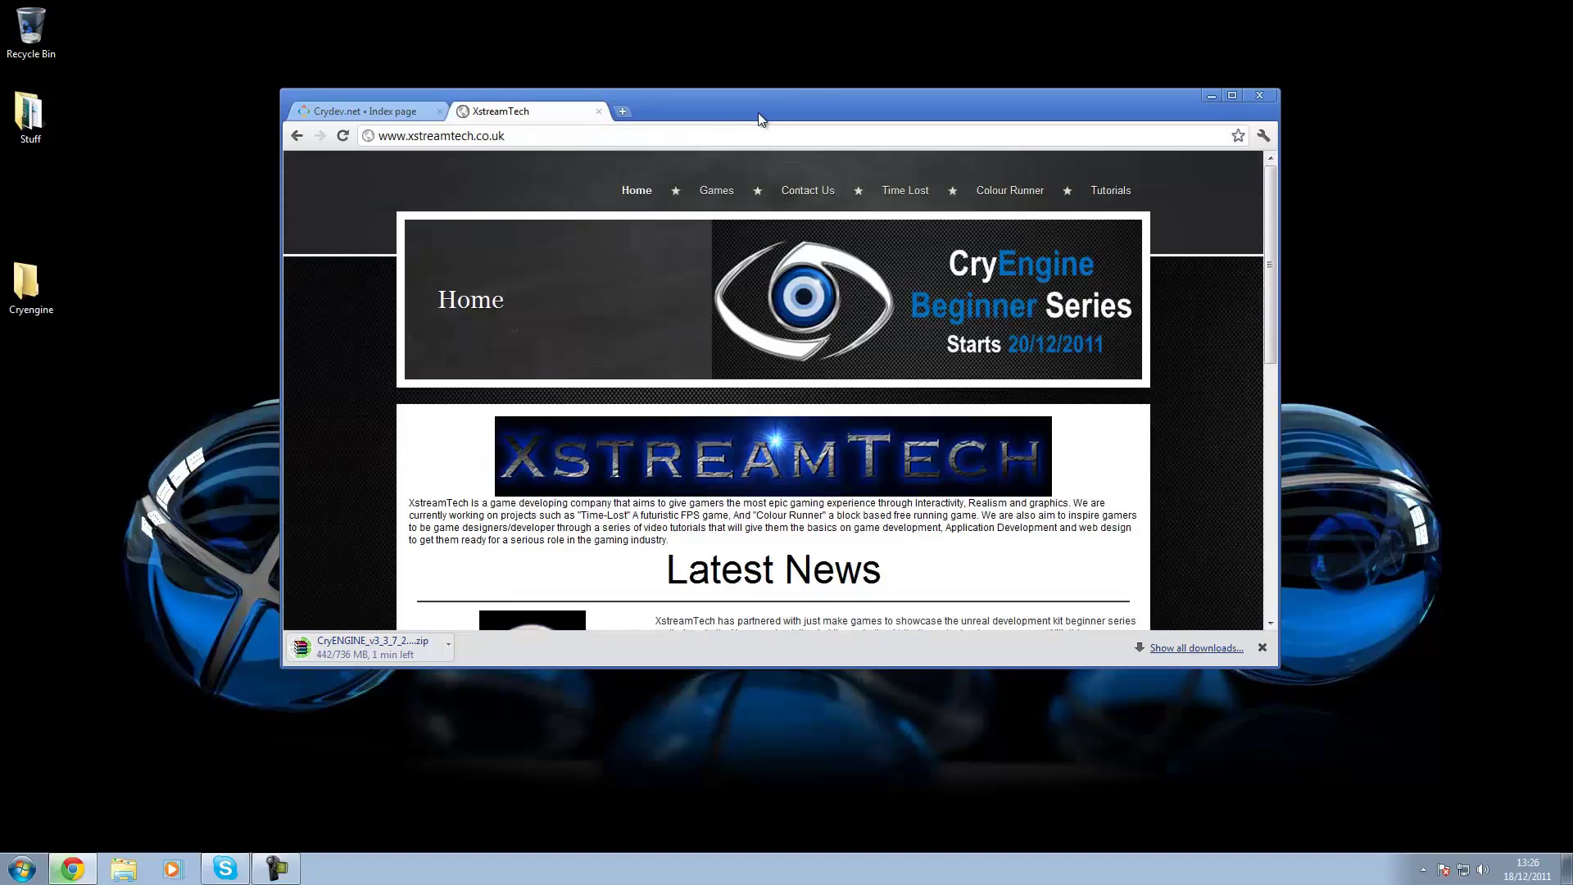
# Open the crydev.net forums in a new tab, look through the CryENGINE and Community boards, and close the tab
pyautogui.click(630, 116)
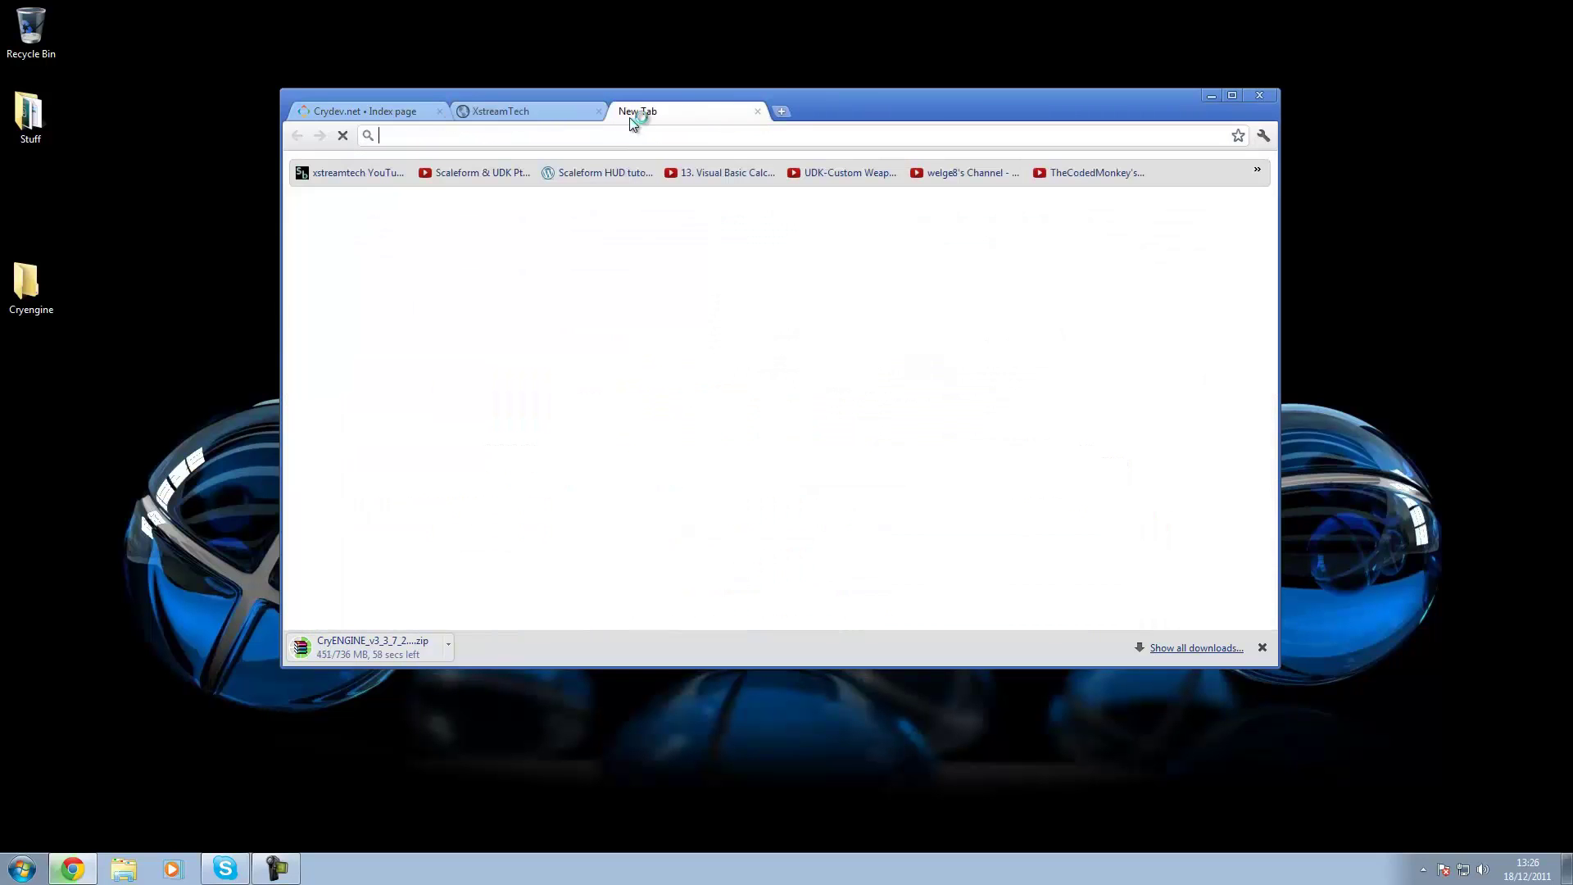
pyautogui.write('crydev.net')
pyautogui.press('Return')
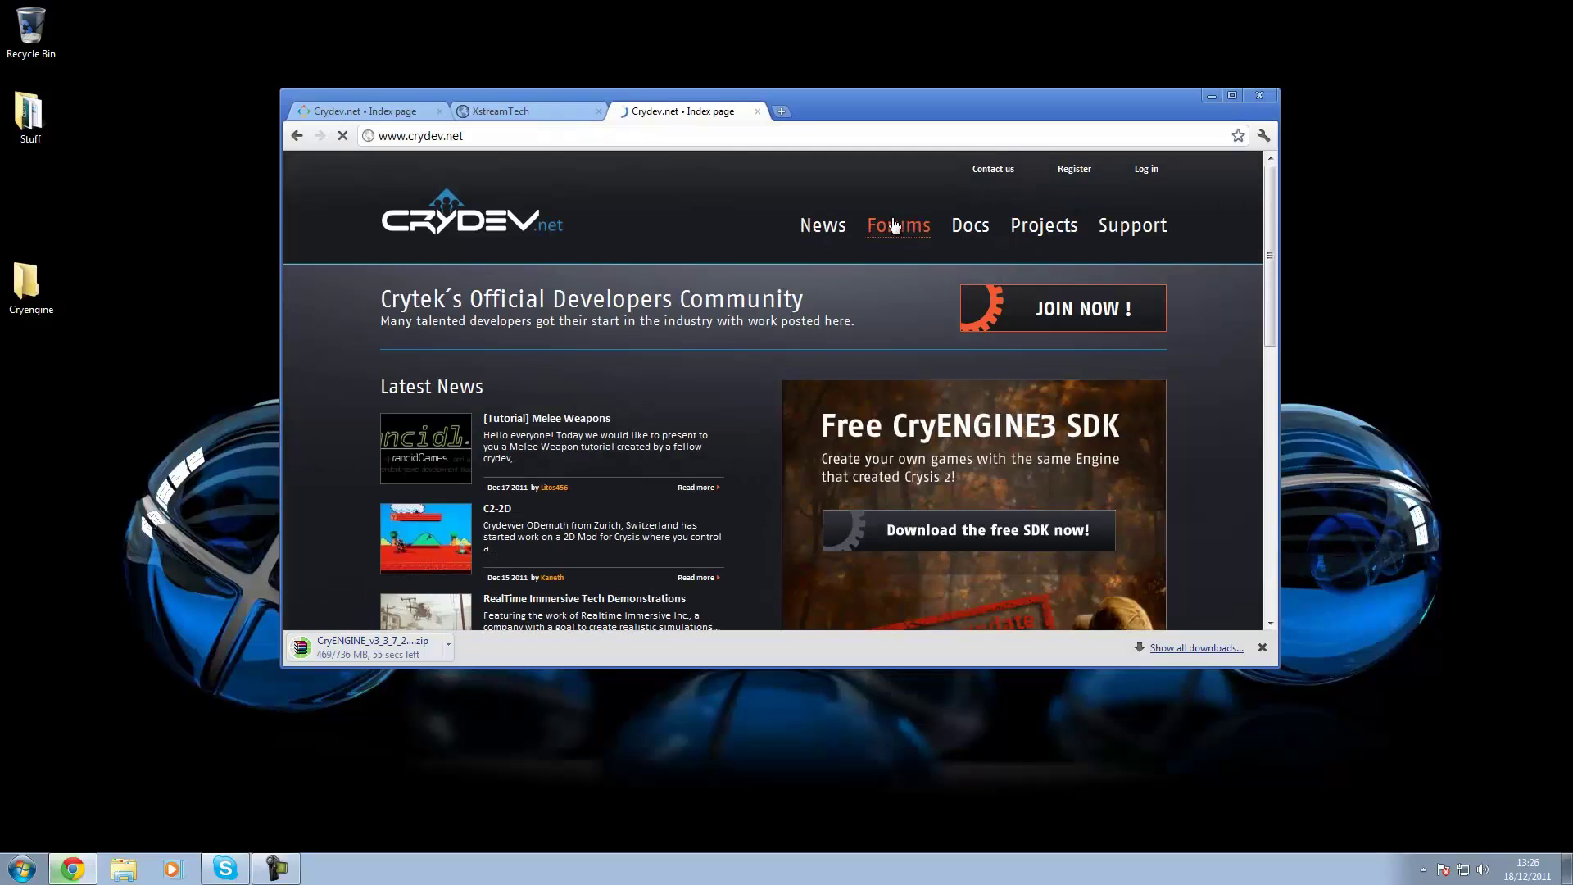
pyautogui.click(895, 226)
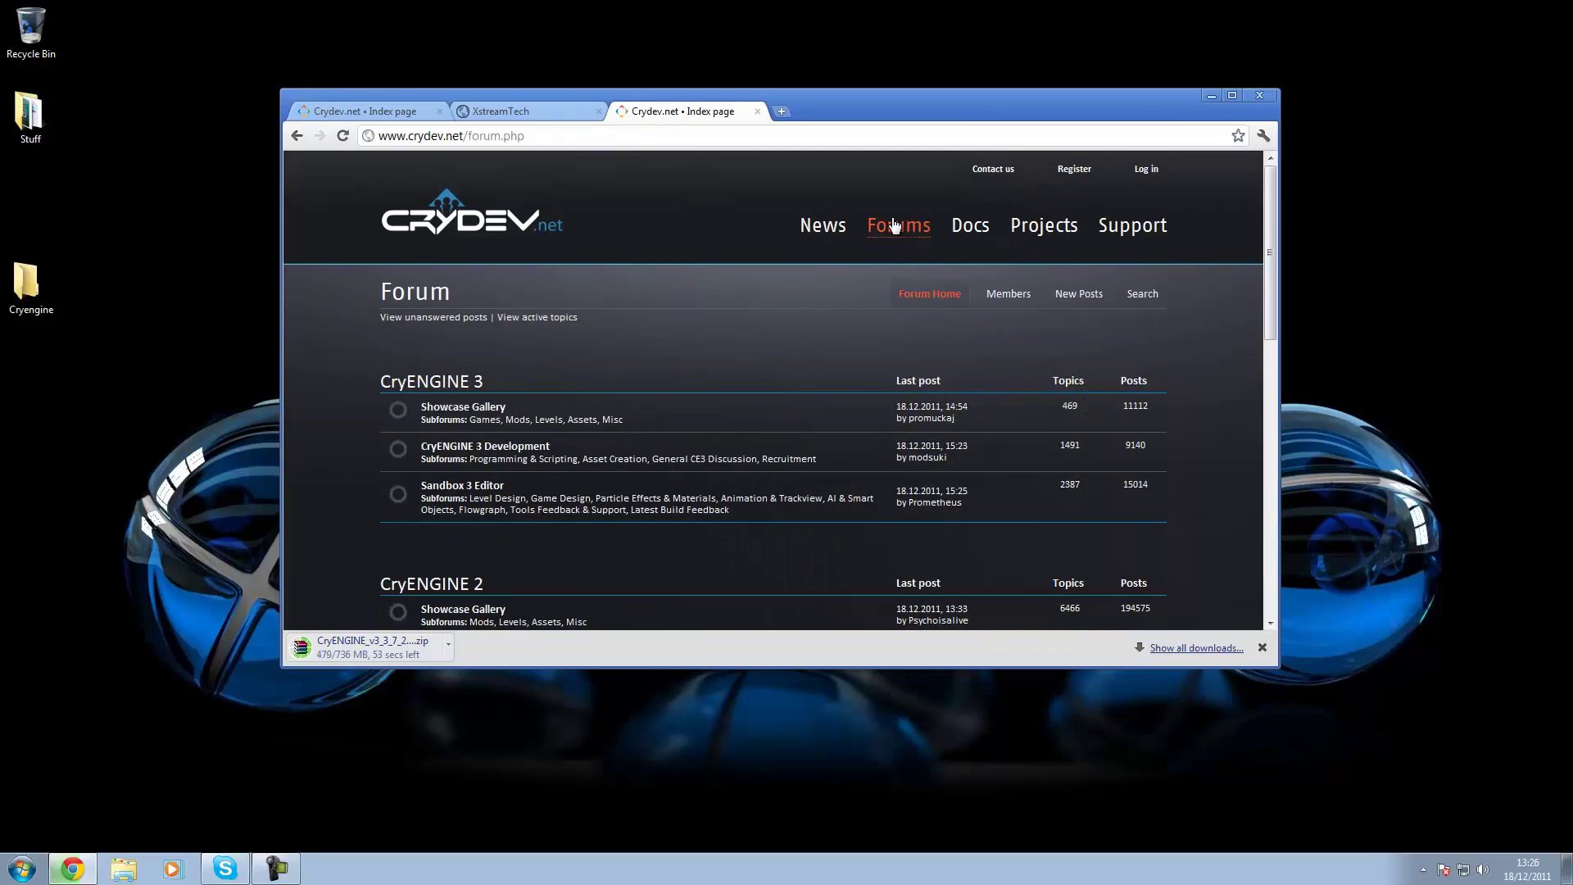
pyautogui.scroll(-3, 697, 458)
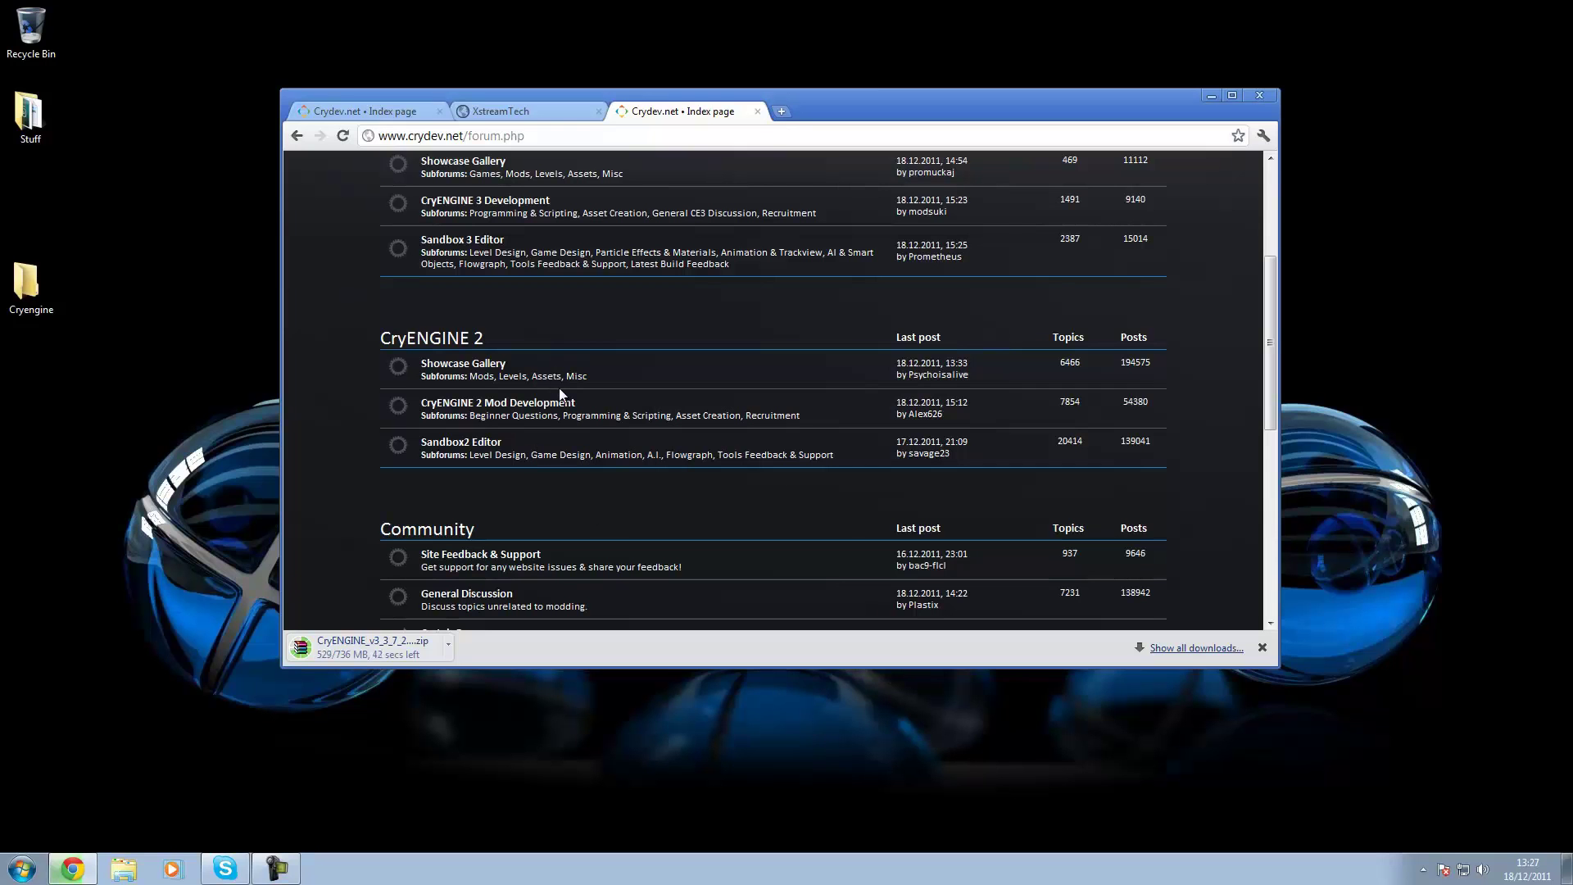
pyautogui.click(756, 112)
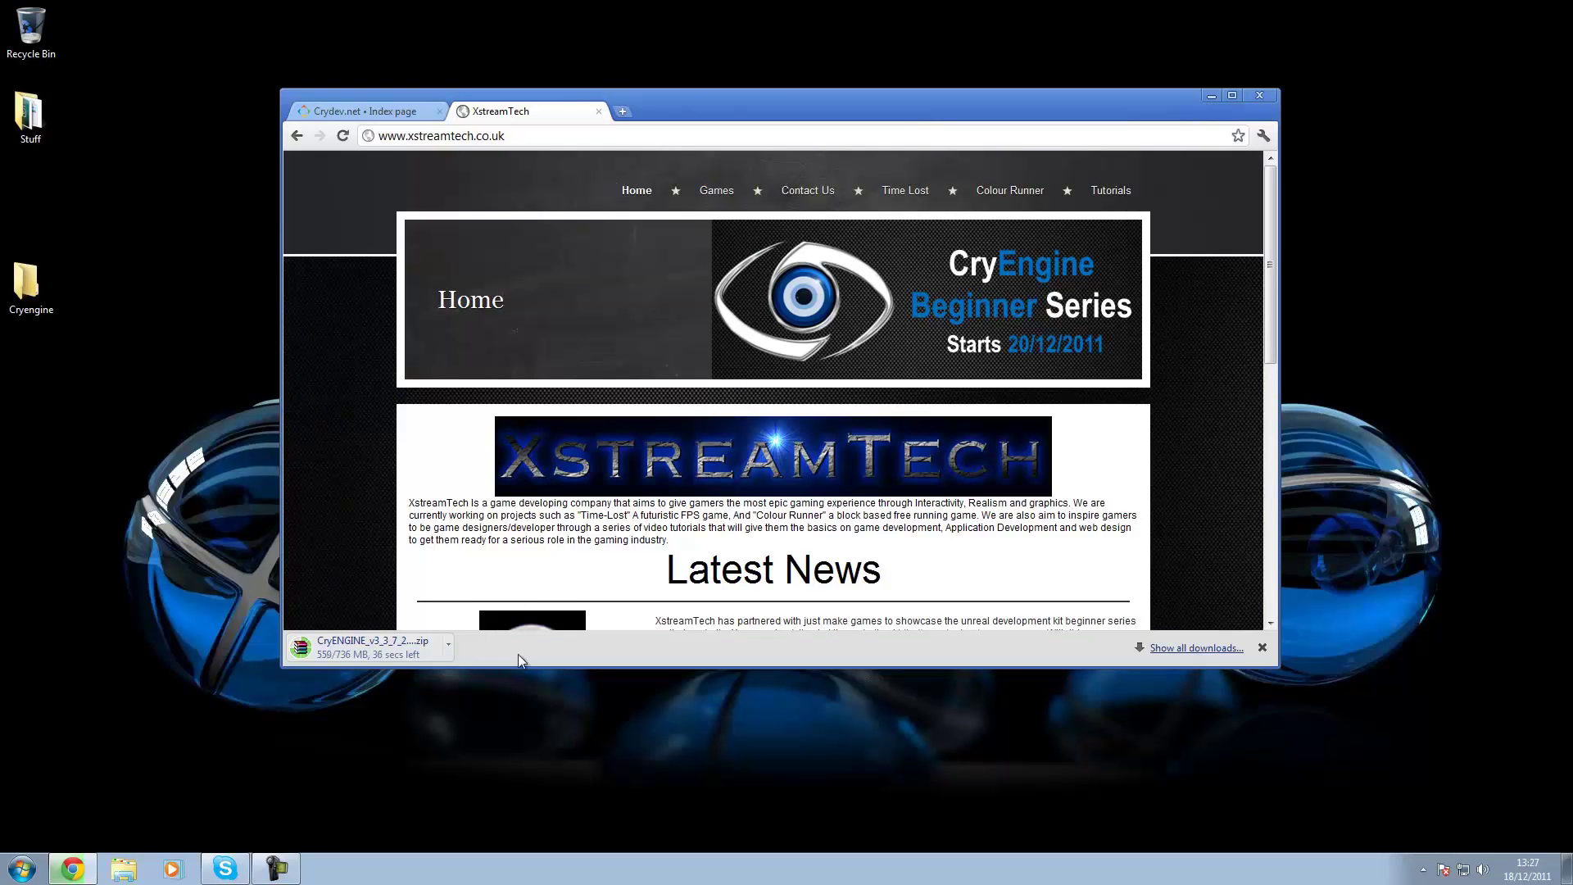
pyautogui.moveTo(1056, 112); pyautogui.dragTo(1351, 277)
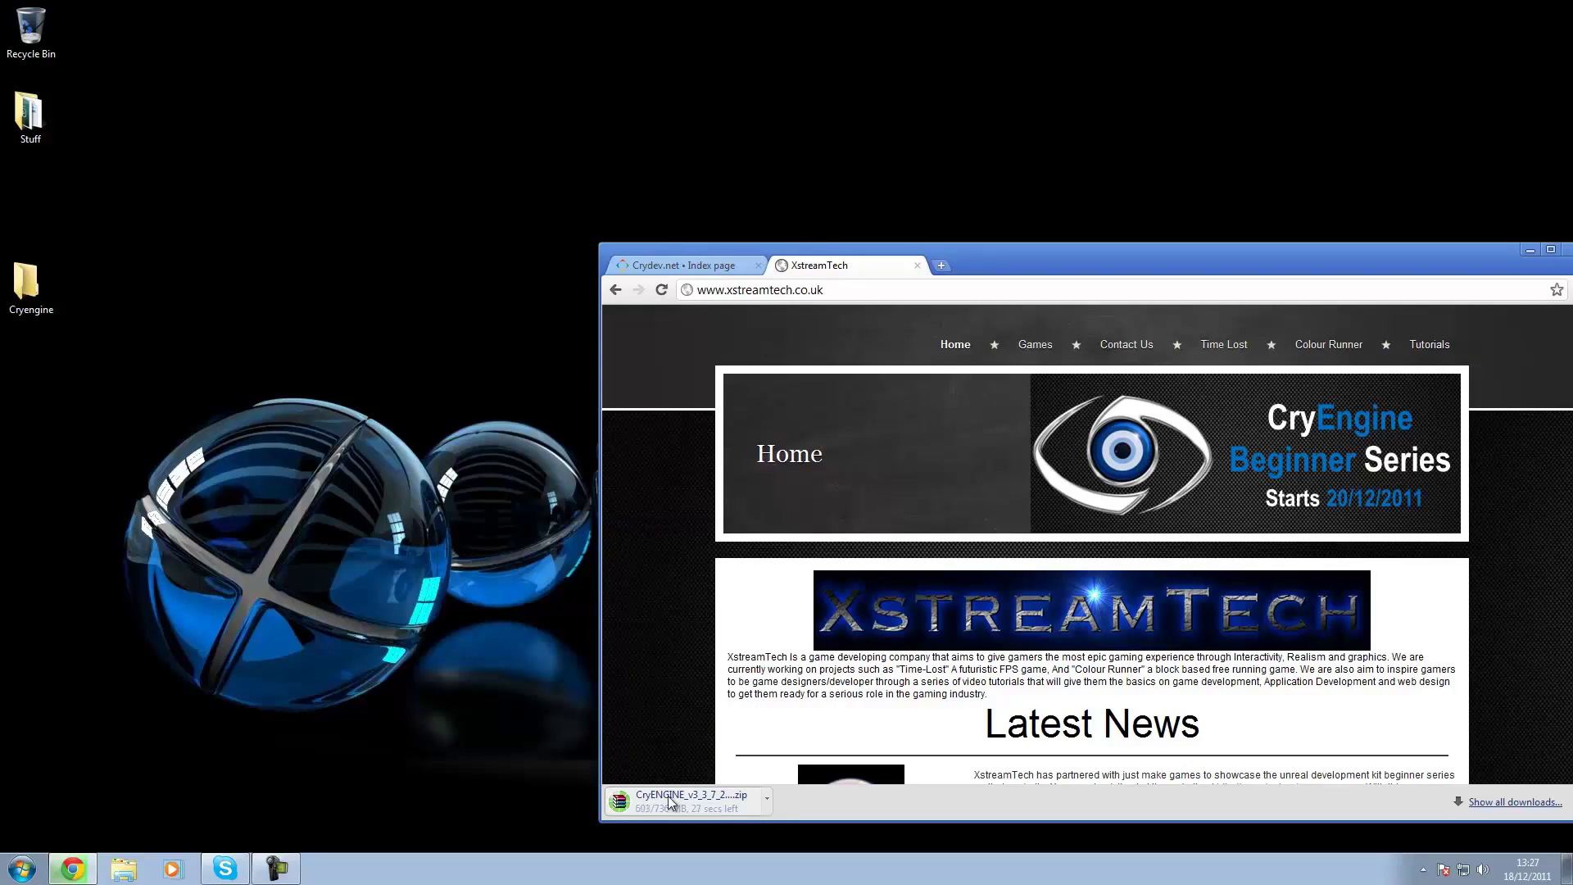
pyautogui.click(14, 272)
pyautogui.hotkey('shift', 'F10')
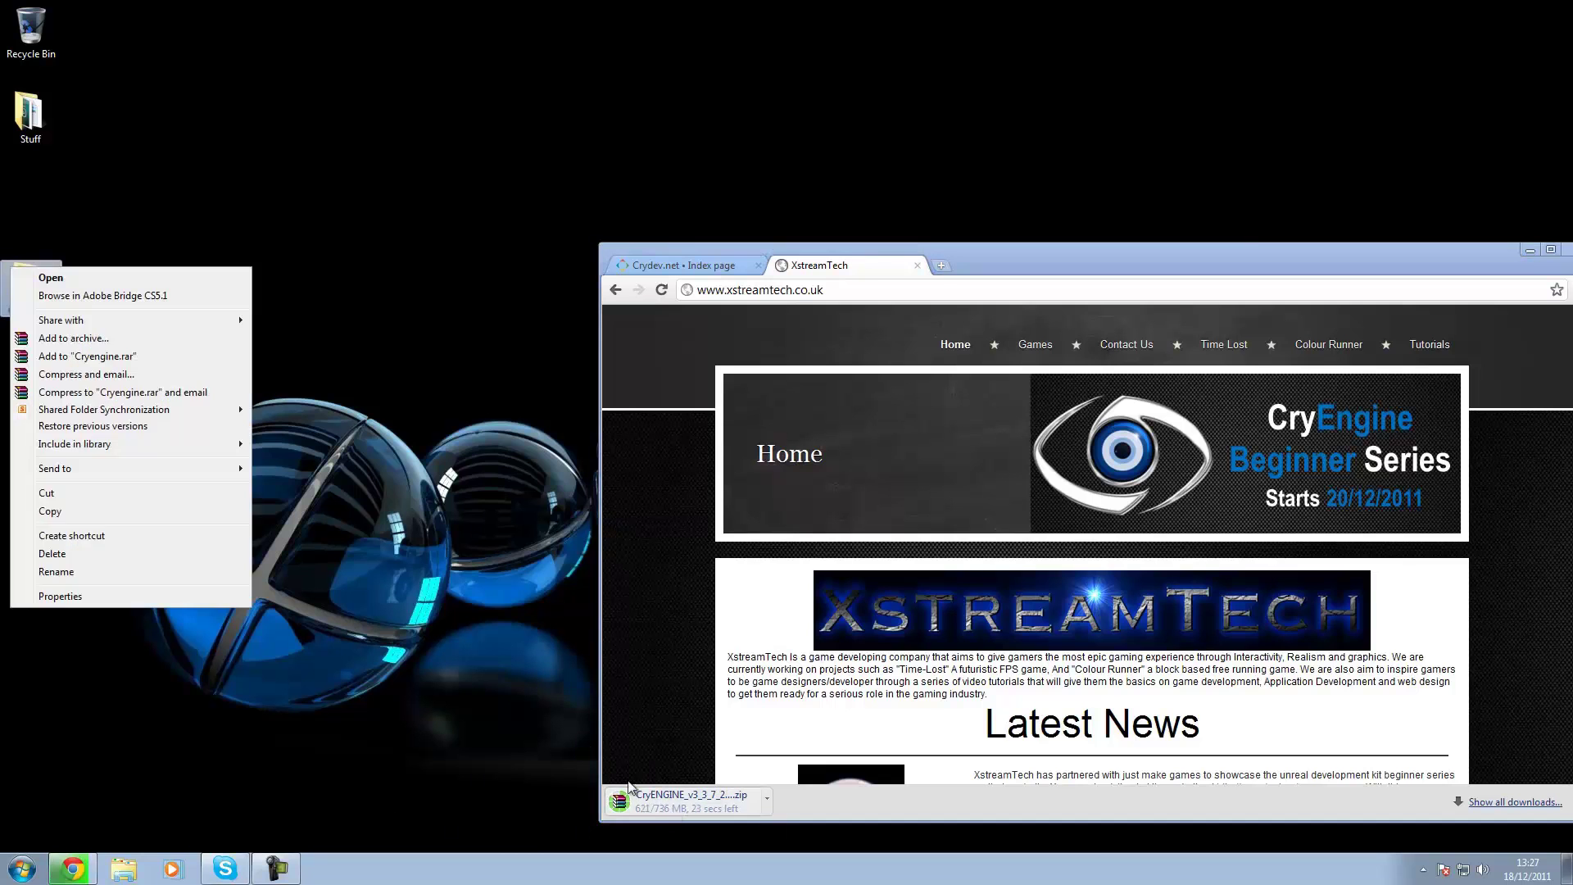
pyautogui.click(605, 779)
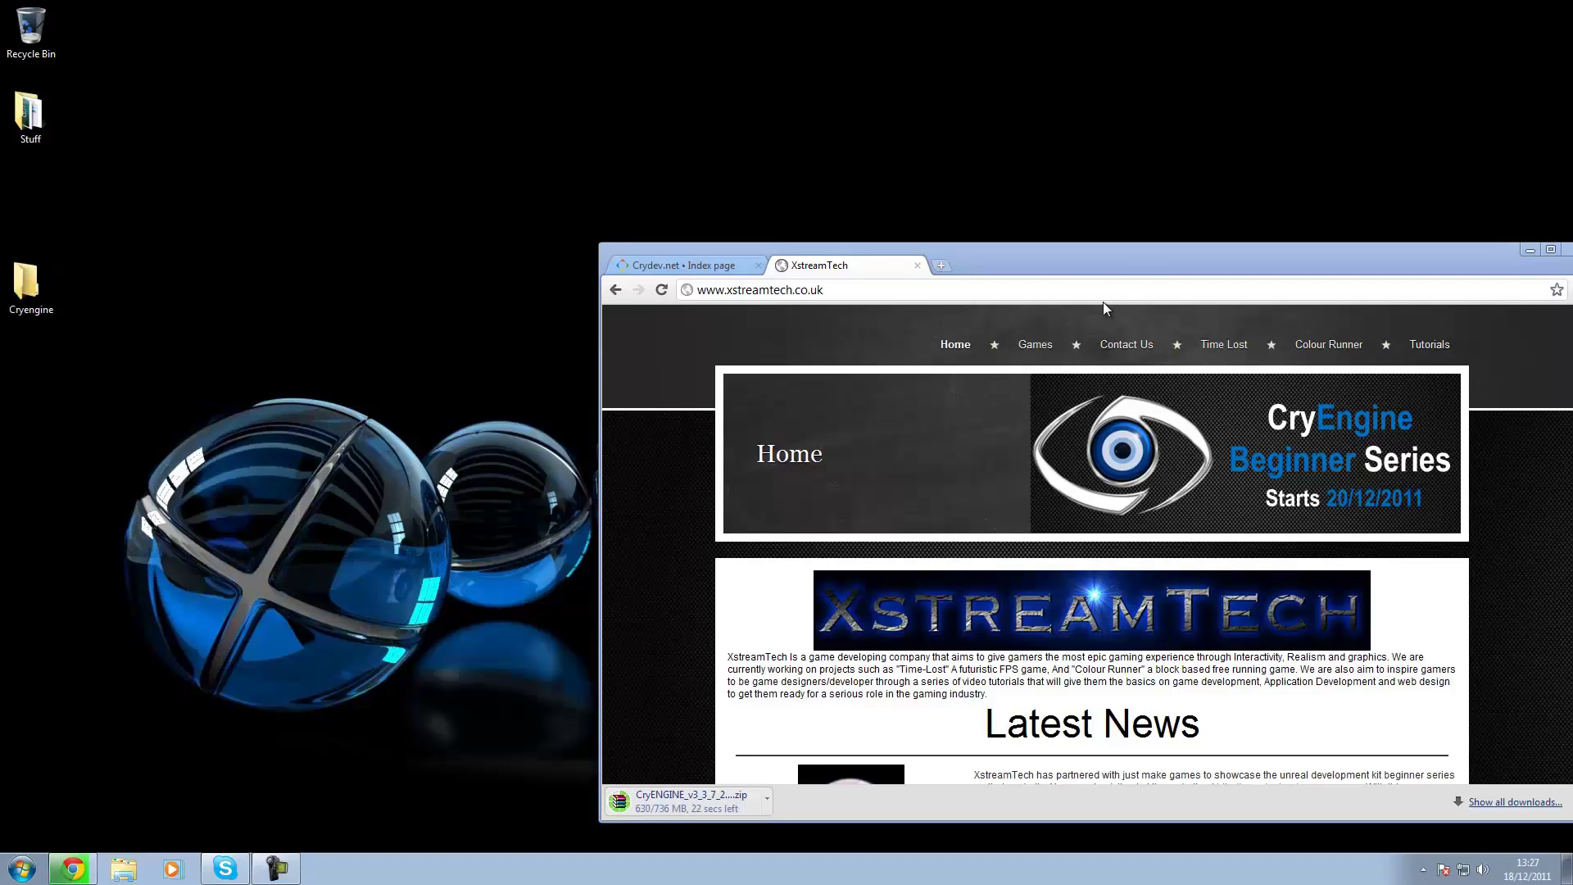
# Move the browser window aside and close it to uncover the CryENGINE_v3_3_7_2572_FreeSDK.zip archive in WinRAR
pyautogui.moveTo(1142, 262); pyautogui.dragTo(1018, 264)
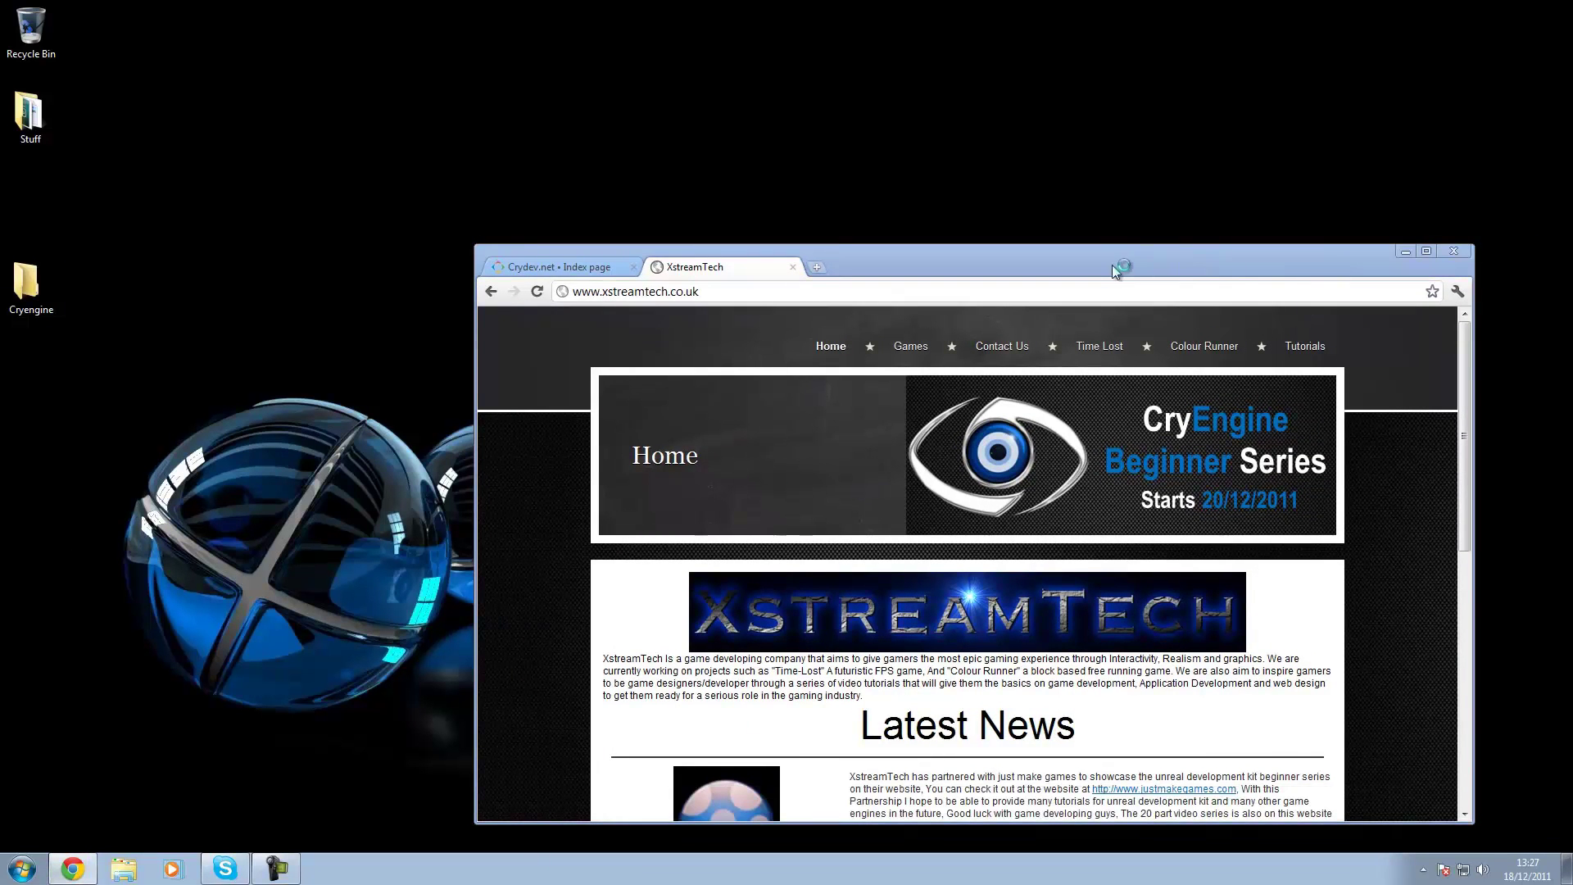
pyautogui.moveTo(1115, 270); pyautogui.dragTo(1012, 172)
pyautogui.click(1305, 155)
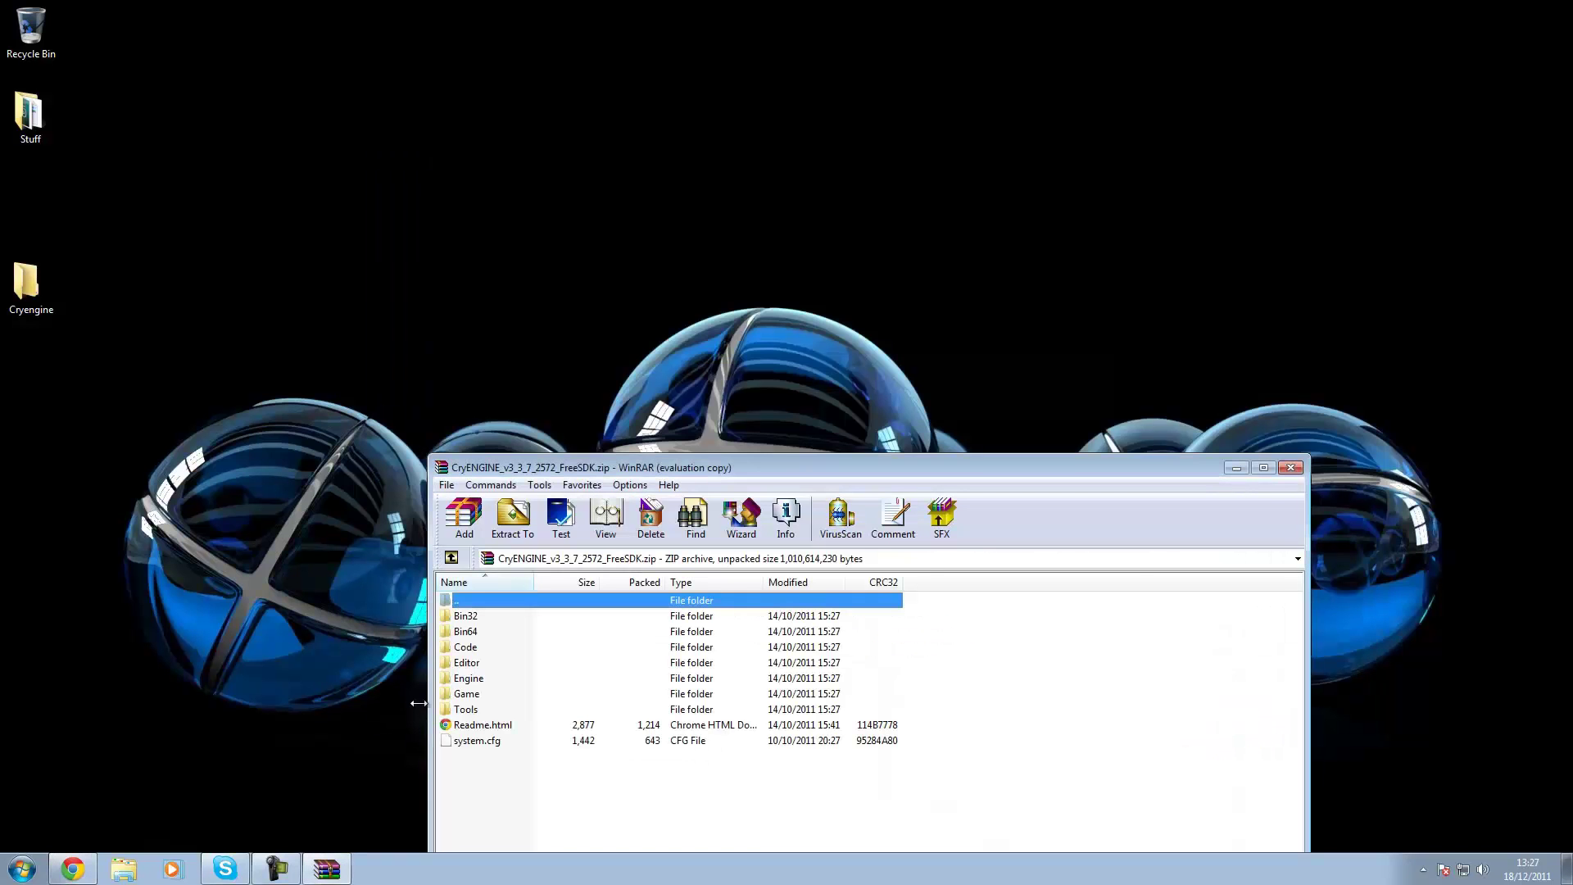
# Extract the CryENGINE_v3_3_7_2572_FreeSDK.zip archive into the Cryengine folder on the desktop
pyautogui.click(513, 521)
pyautogui.click(923, 685)
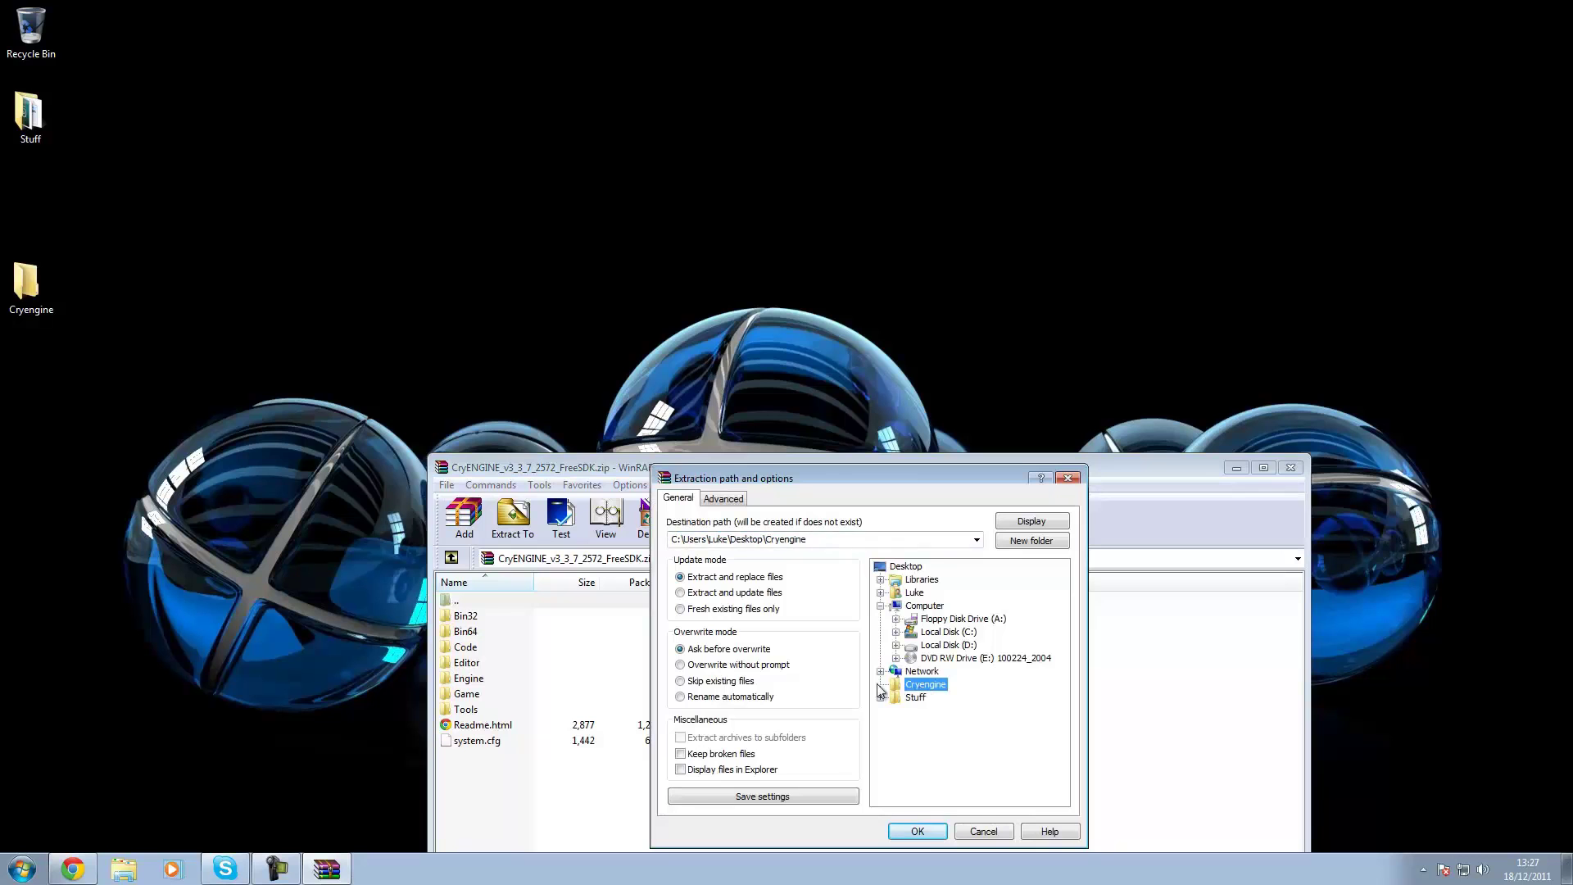
pyautogui.click(917, 830)
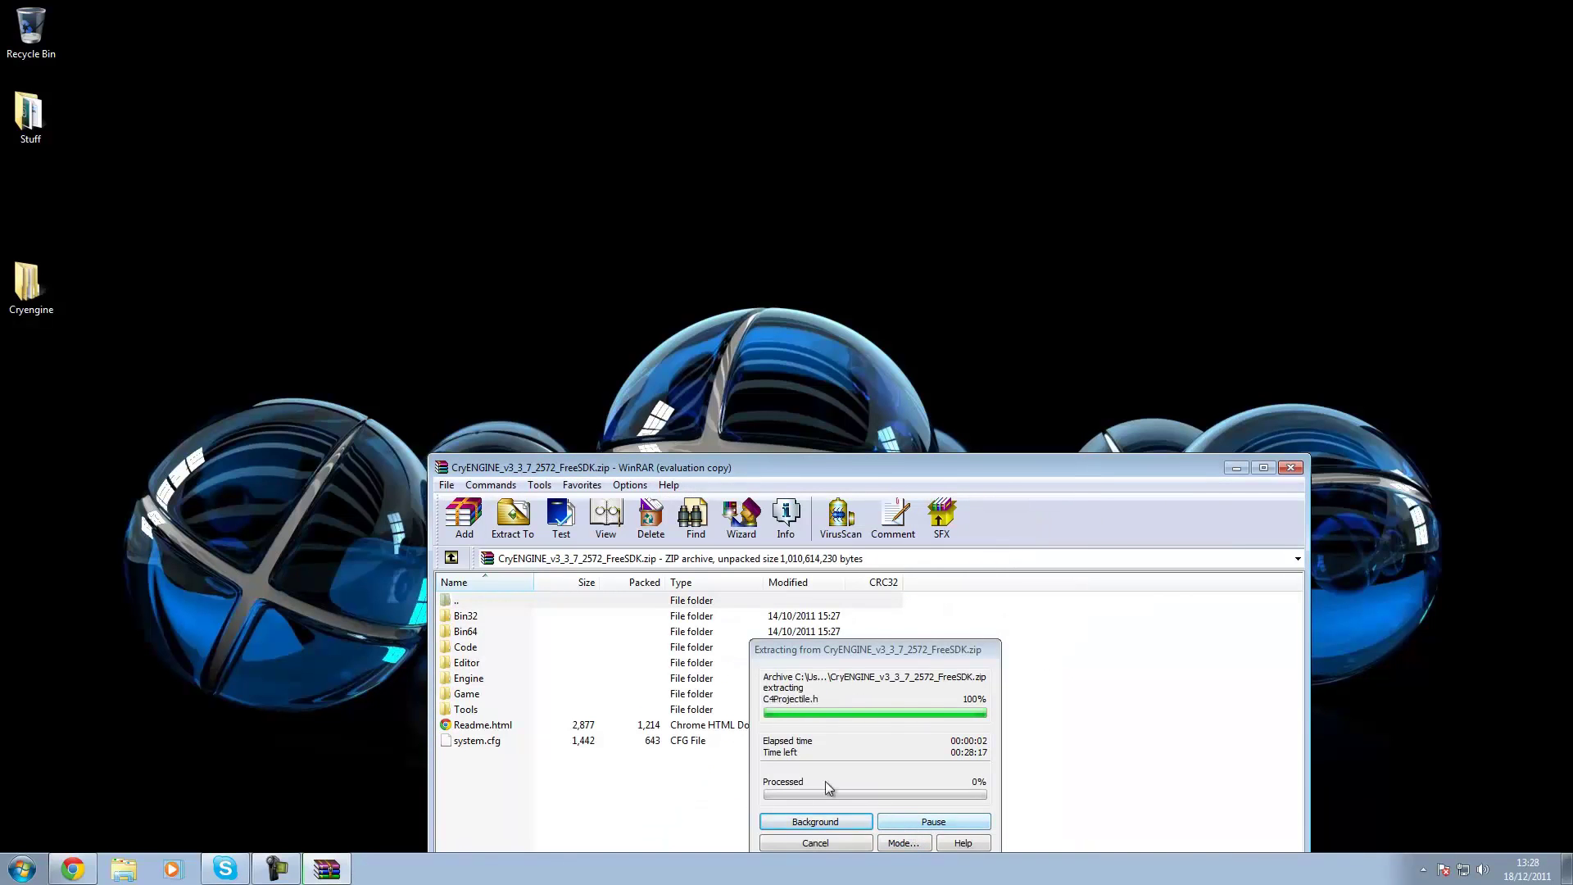
pyautogui.click(354, 671)
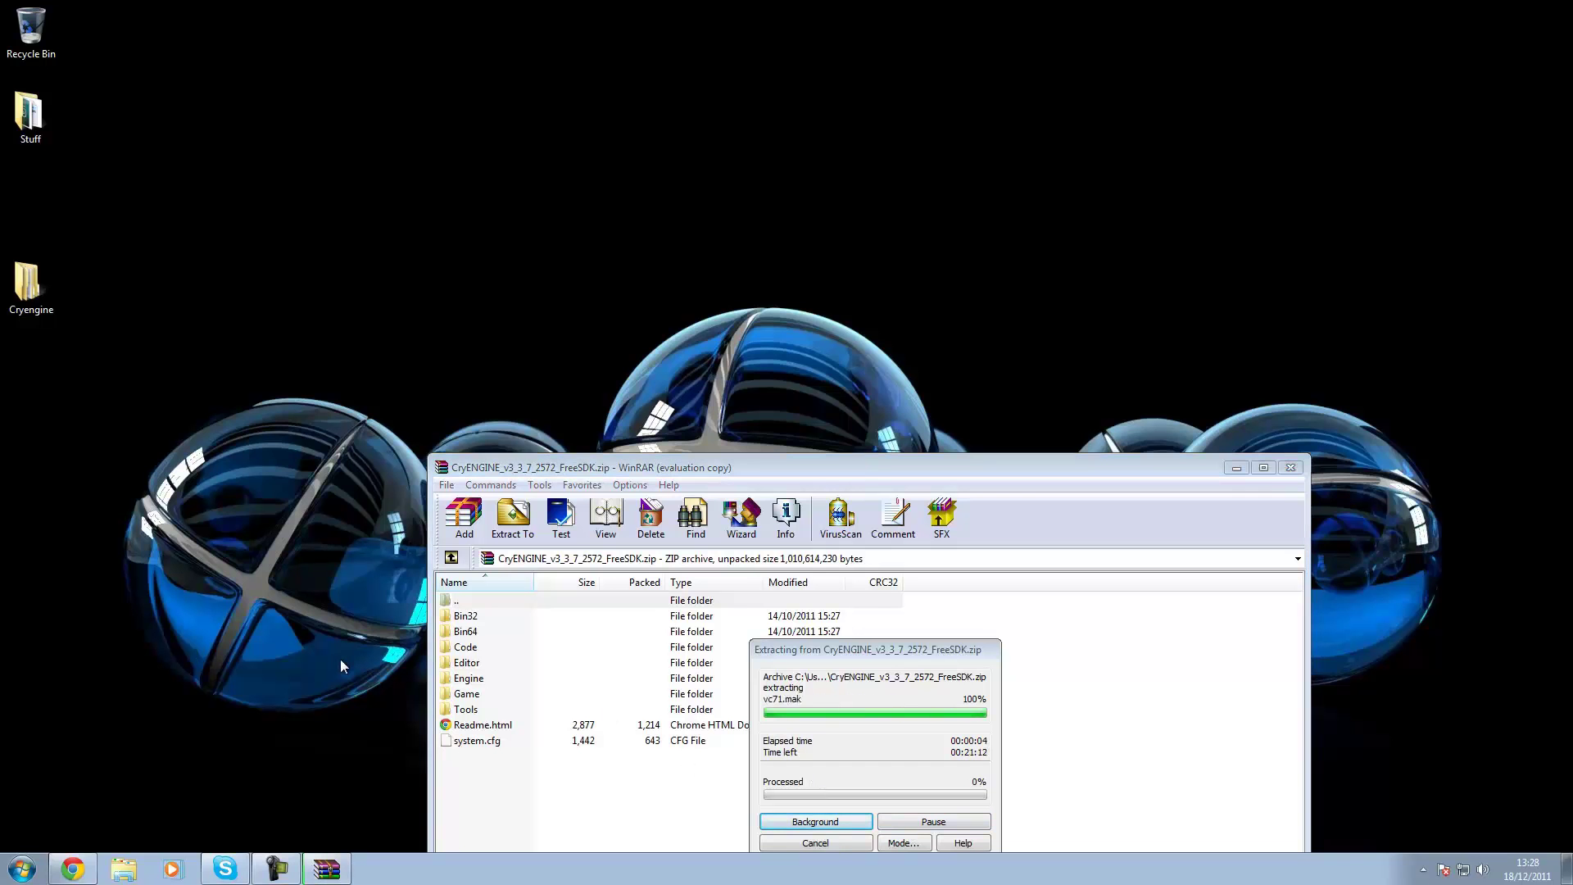
# Check the files arriving in the desktop Cryengine folder and the extraction progress, and close the folder window
pyautogui.doubleClick(25, 291)
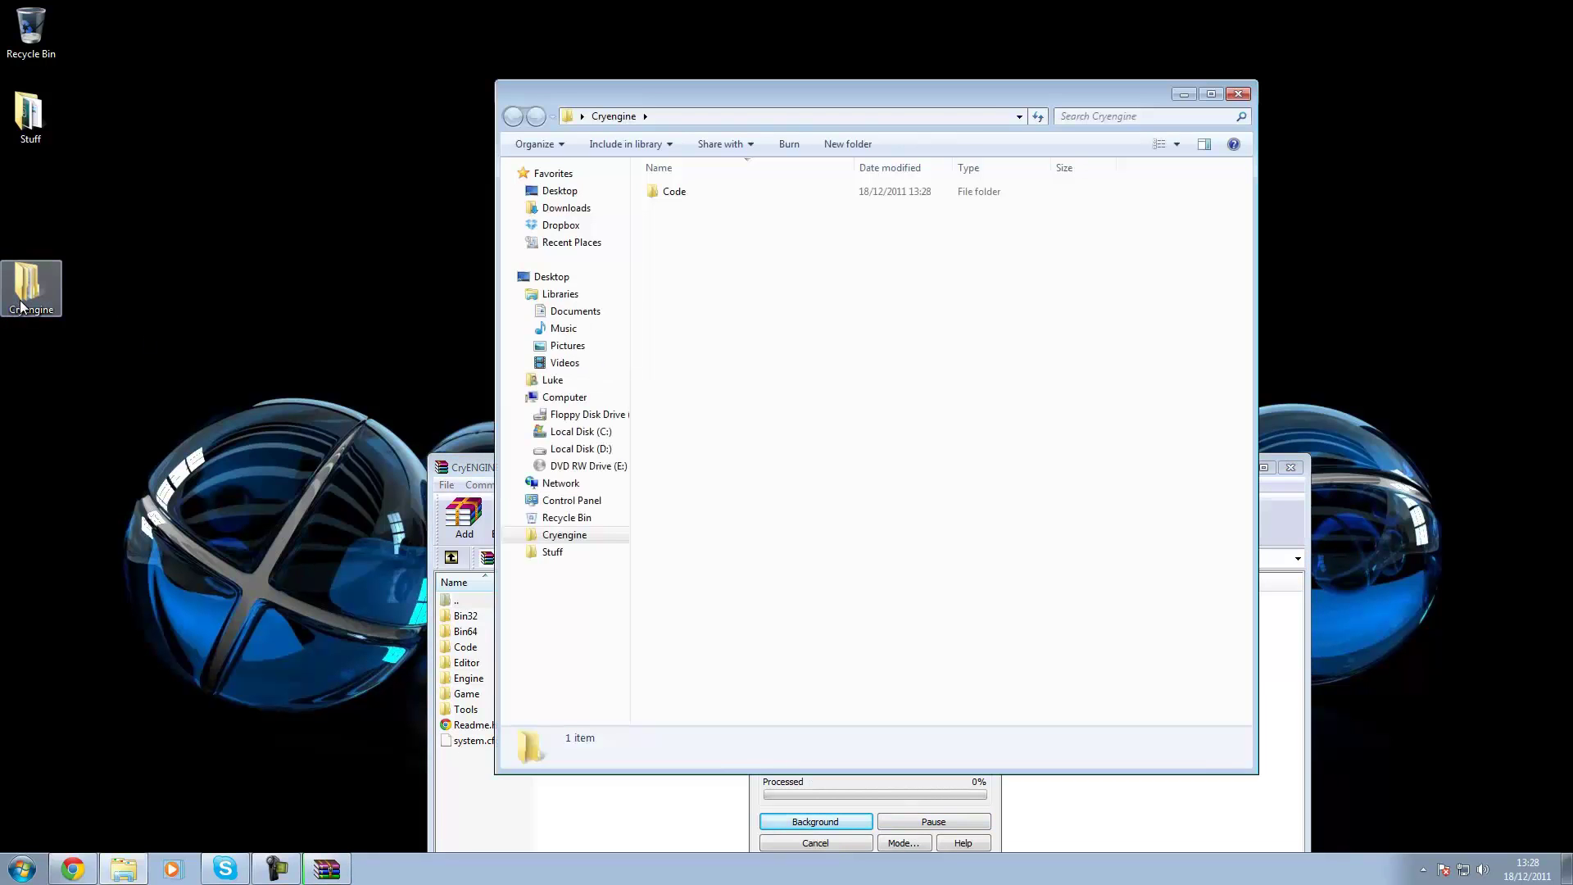
pyautogui.moveTo(766, 104); pyautogui.dragTo(730, 70)
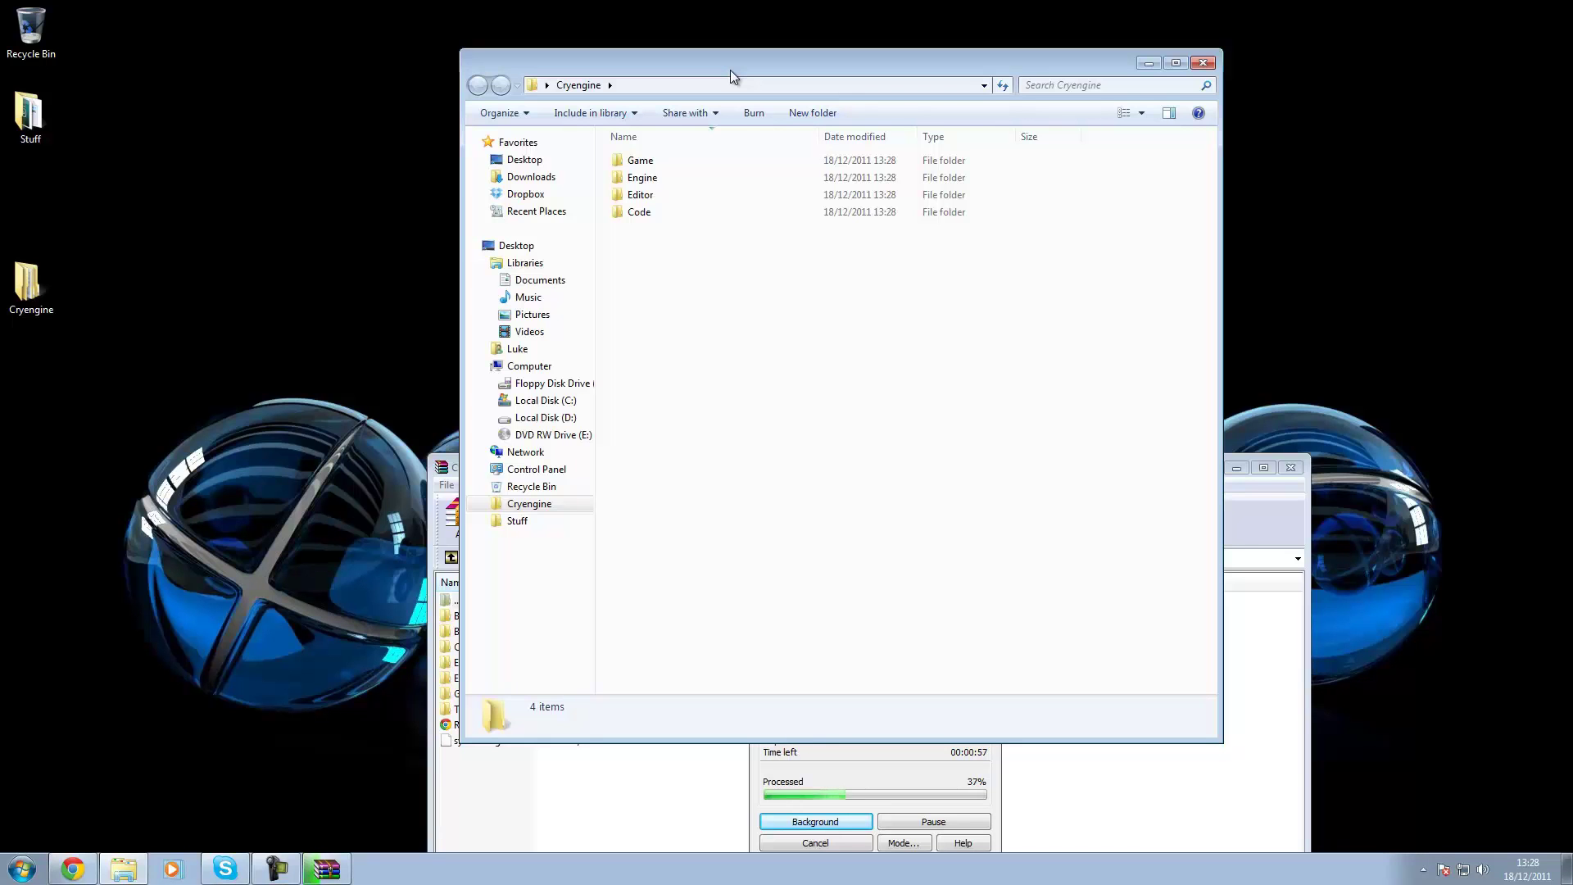
pyautogui.click(882, 769)
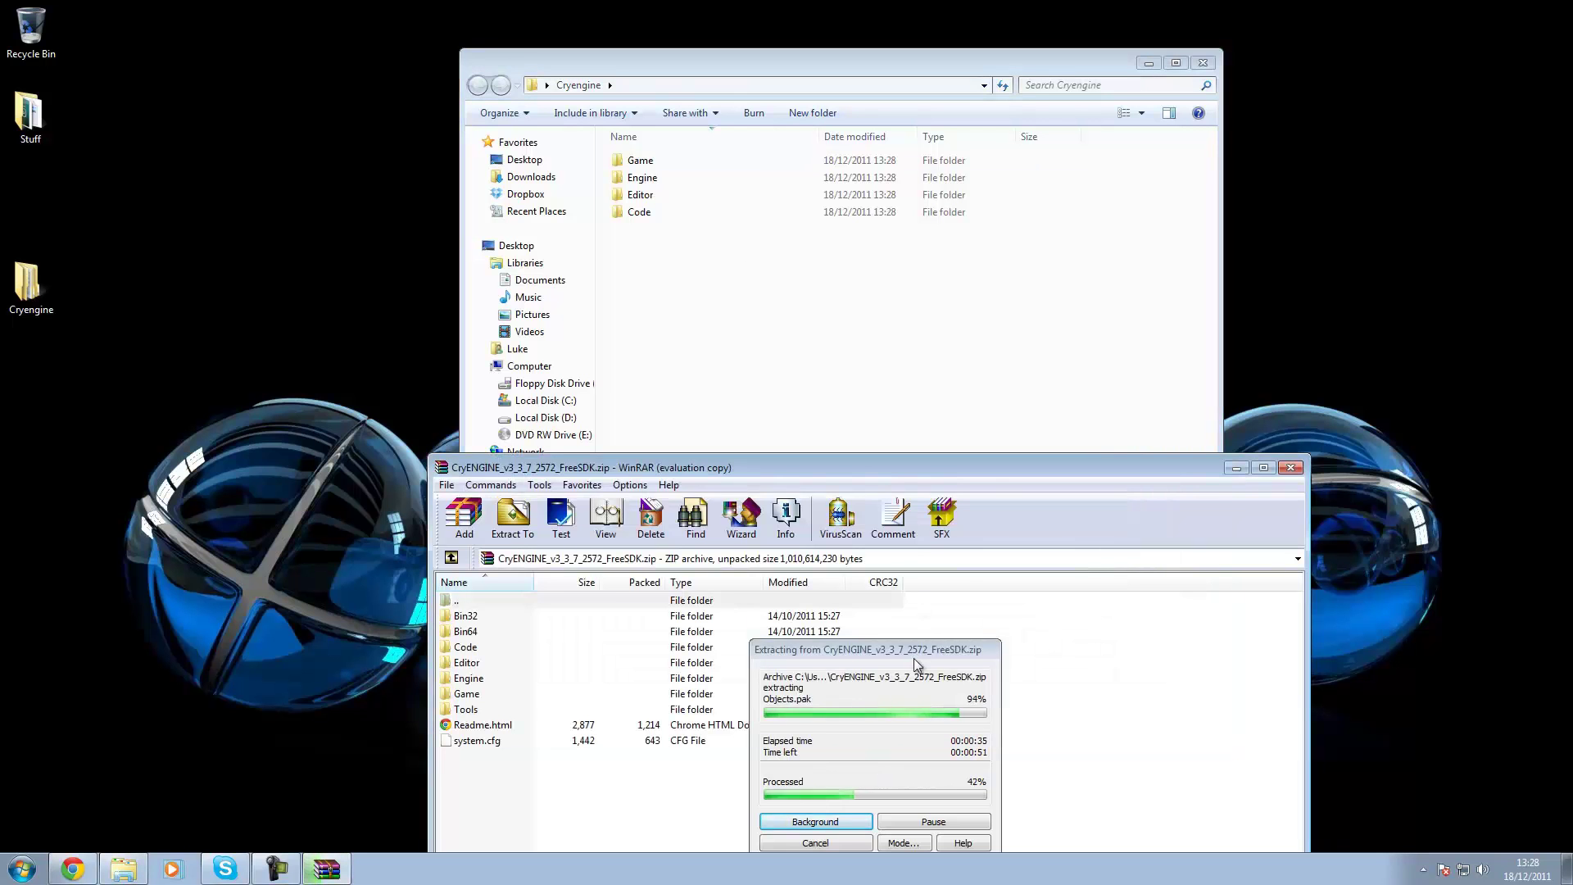
pyautogui.moveTo(934, 654); pyautogui.dragTo(765, 612)
pyautogui.click(875, 276)
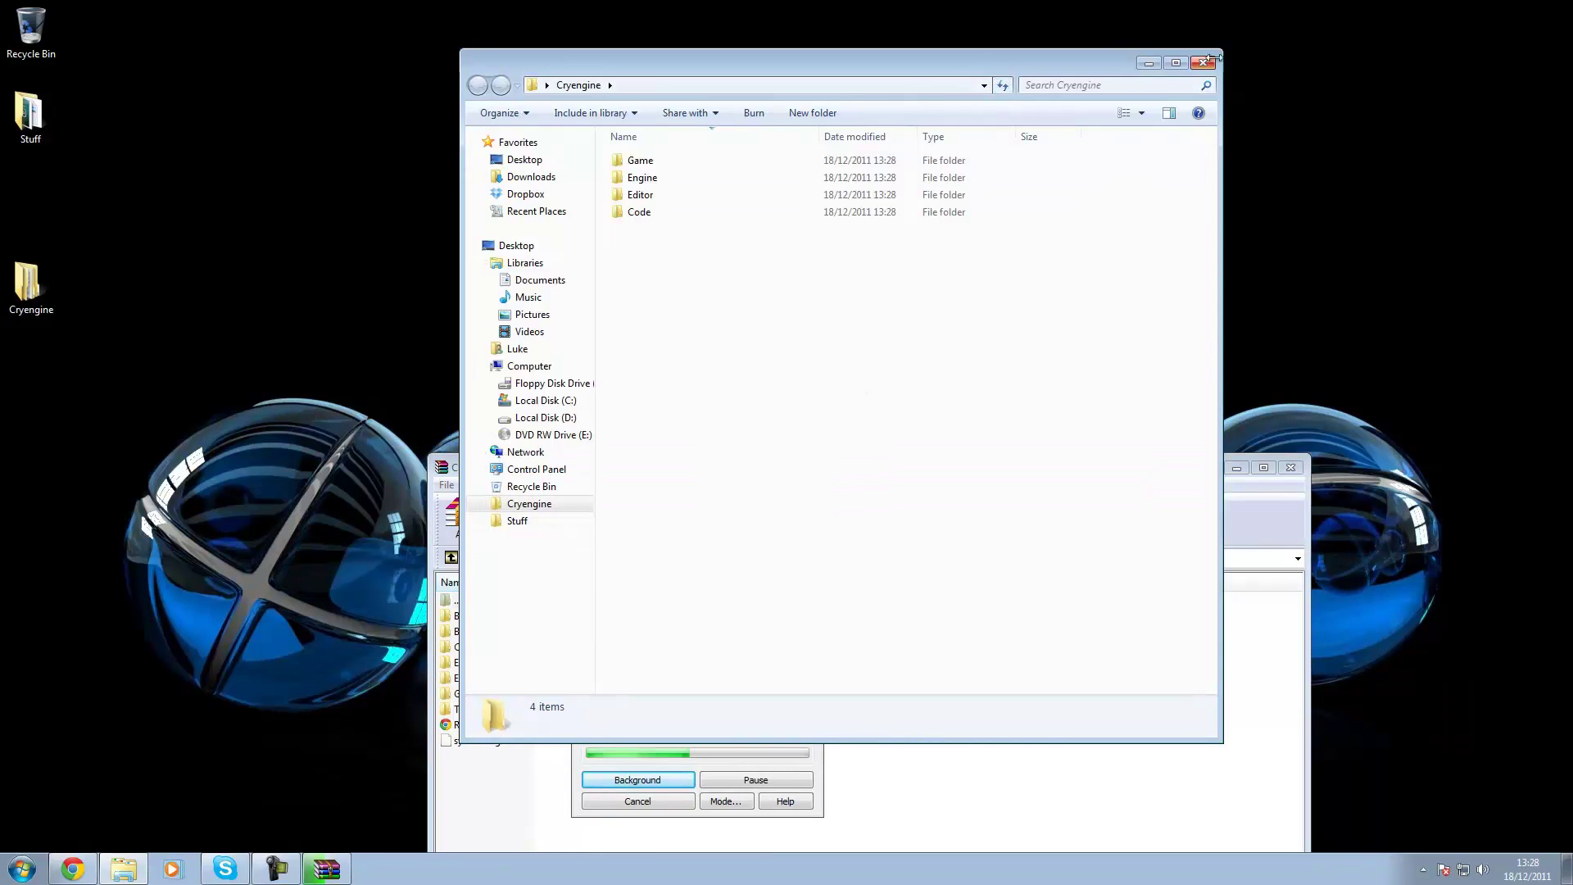
pyautogui.click(1203, 64)
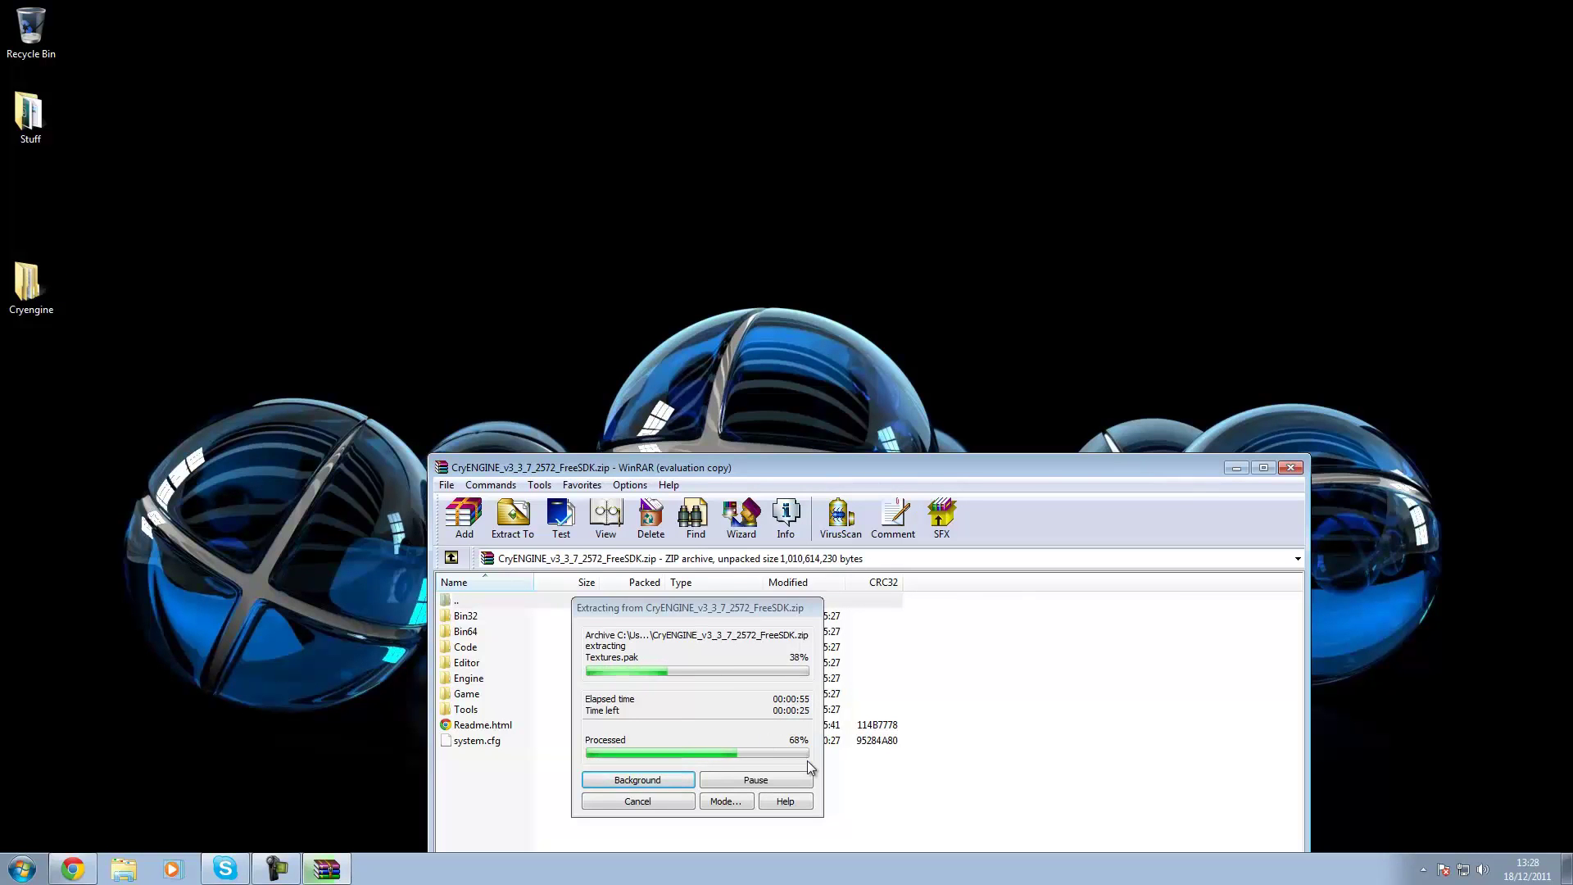
# Reopen the Cryengine folder from the desktop and arrange its window beside the extraction progress dialog
pyautogui.click(28, 287)
pyautogui.doubleClick(28, 287)
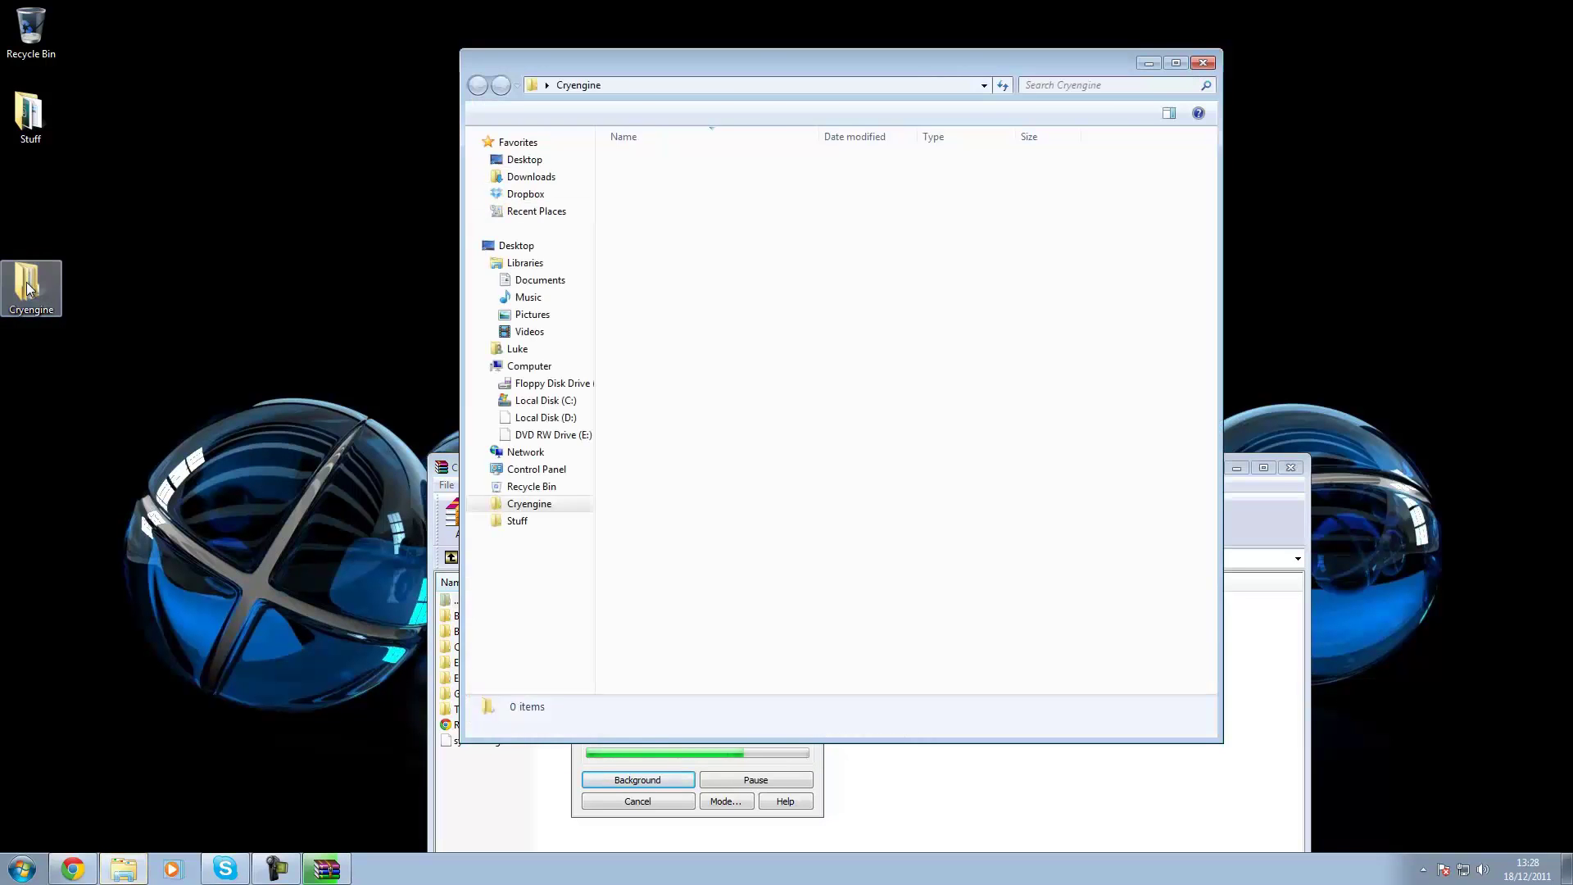
pyautogui.moveTo(705, 59); pyautogui.dragTo(986, 118)
pyautogui.moveTo(1501, 446); pyautogui.dragTo(1395, 447)
pyautogui.moveTo(1260, 105); pyautogui.dragTo(1235, 287)
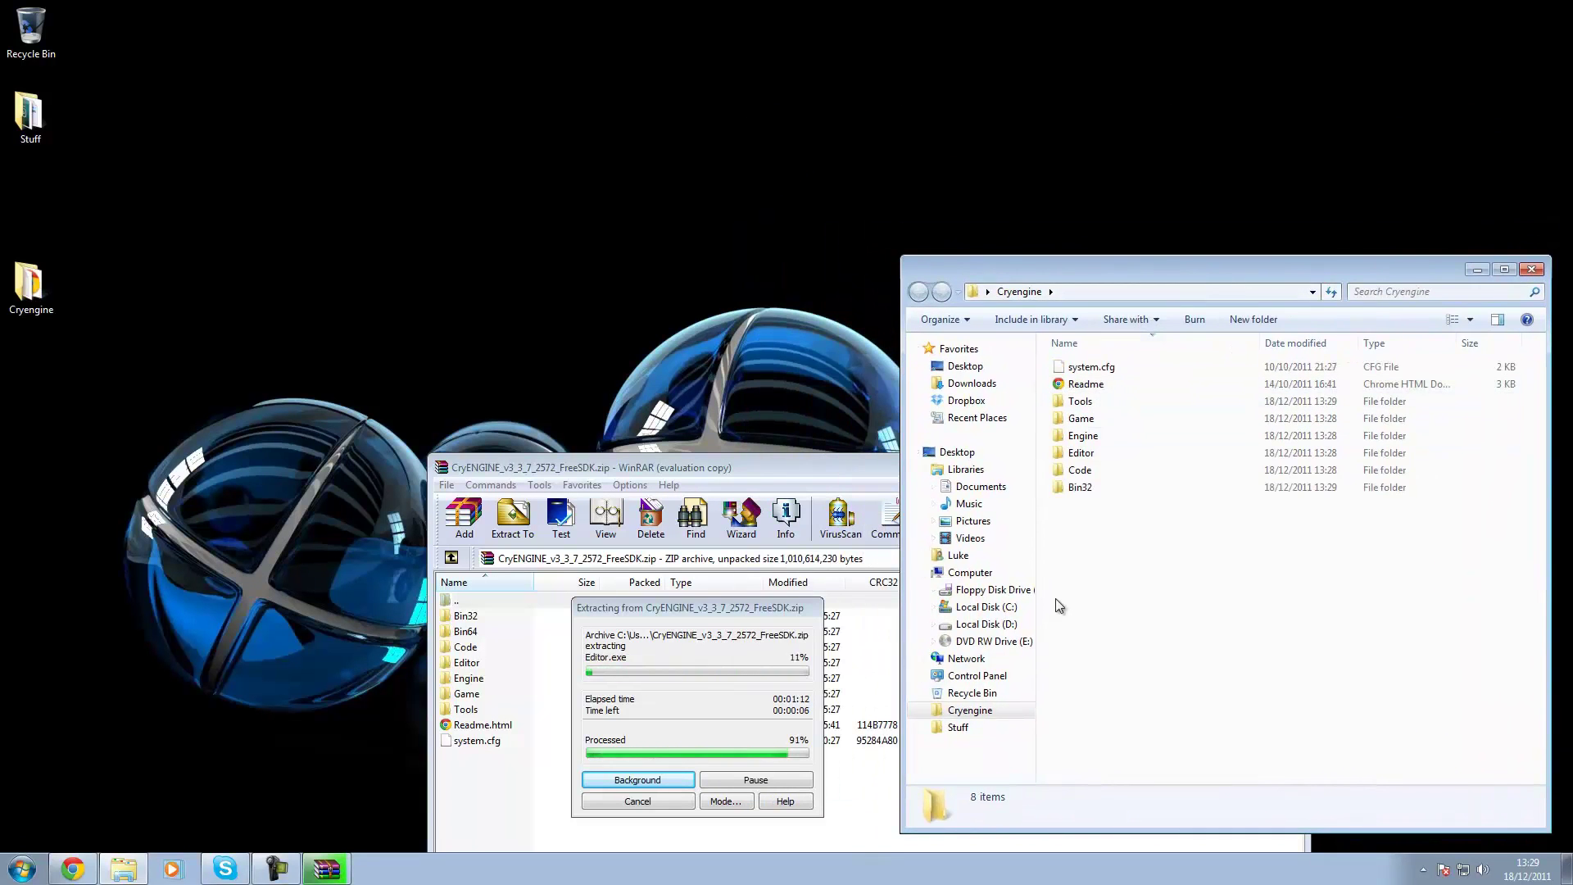
# Create a shortcut to the Editor application inside the Bin32 folder
pyautogui.doubleClick(1073, 486)
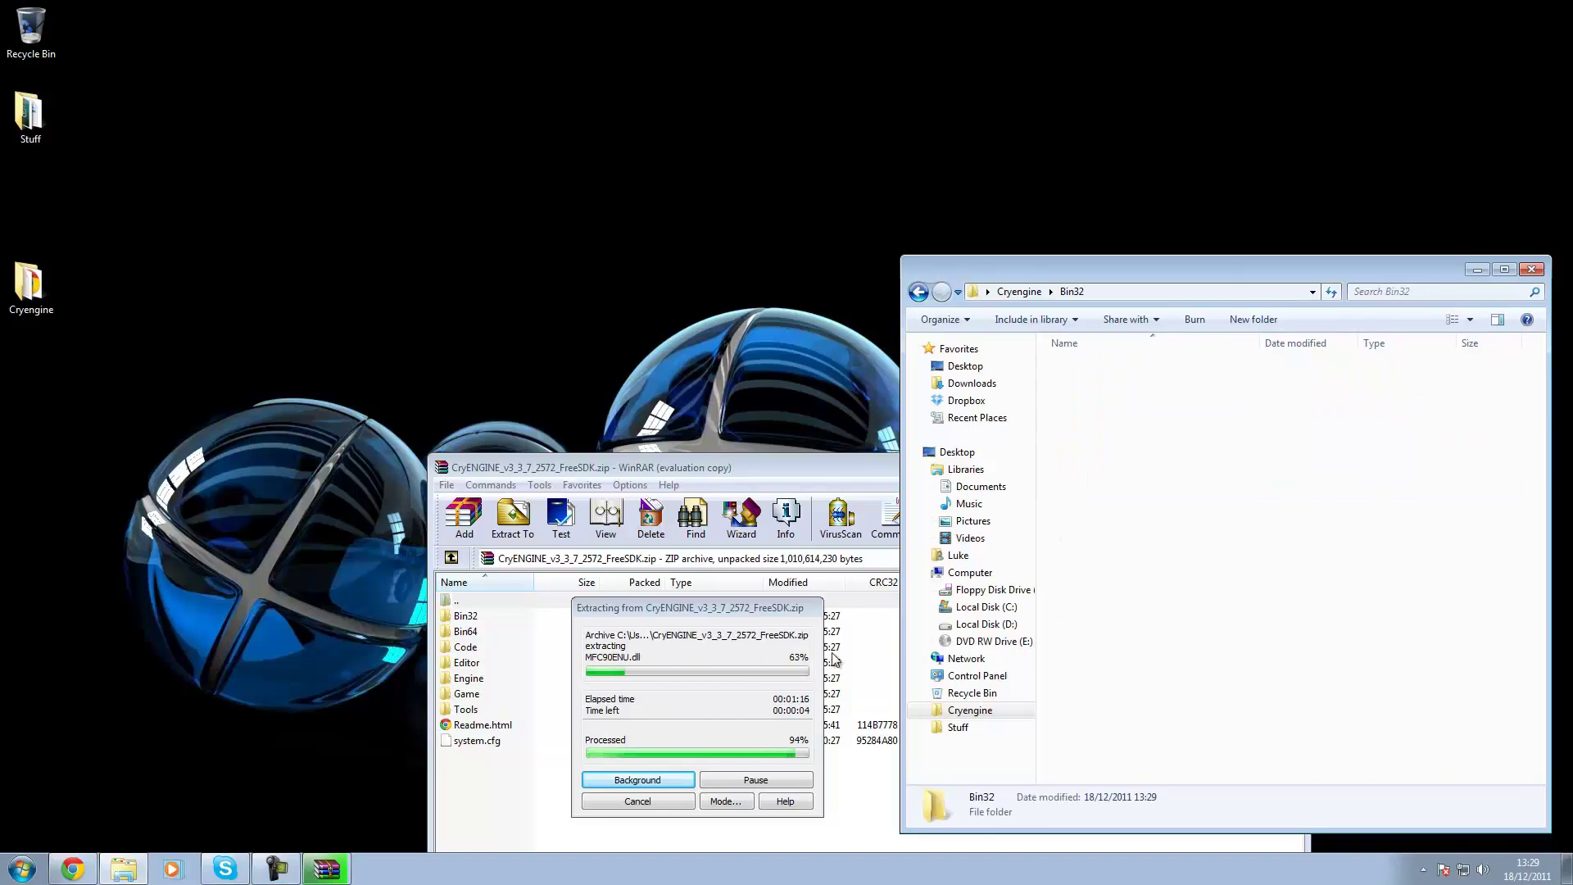
pyautogui.scroll(-2, 1153, 558)
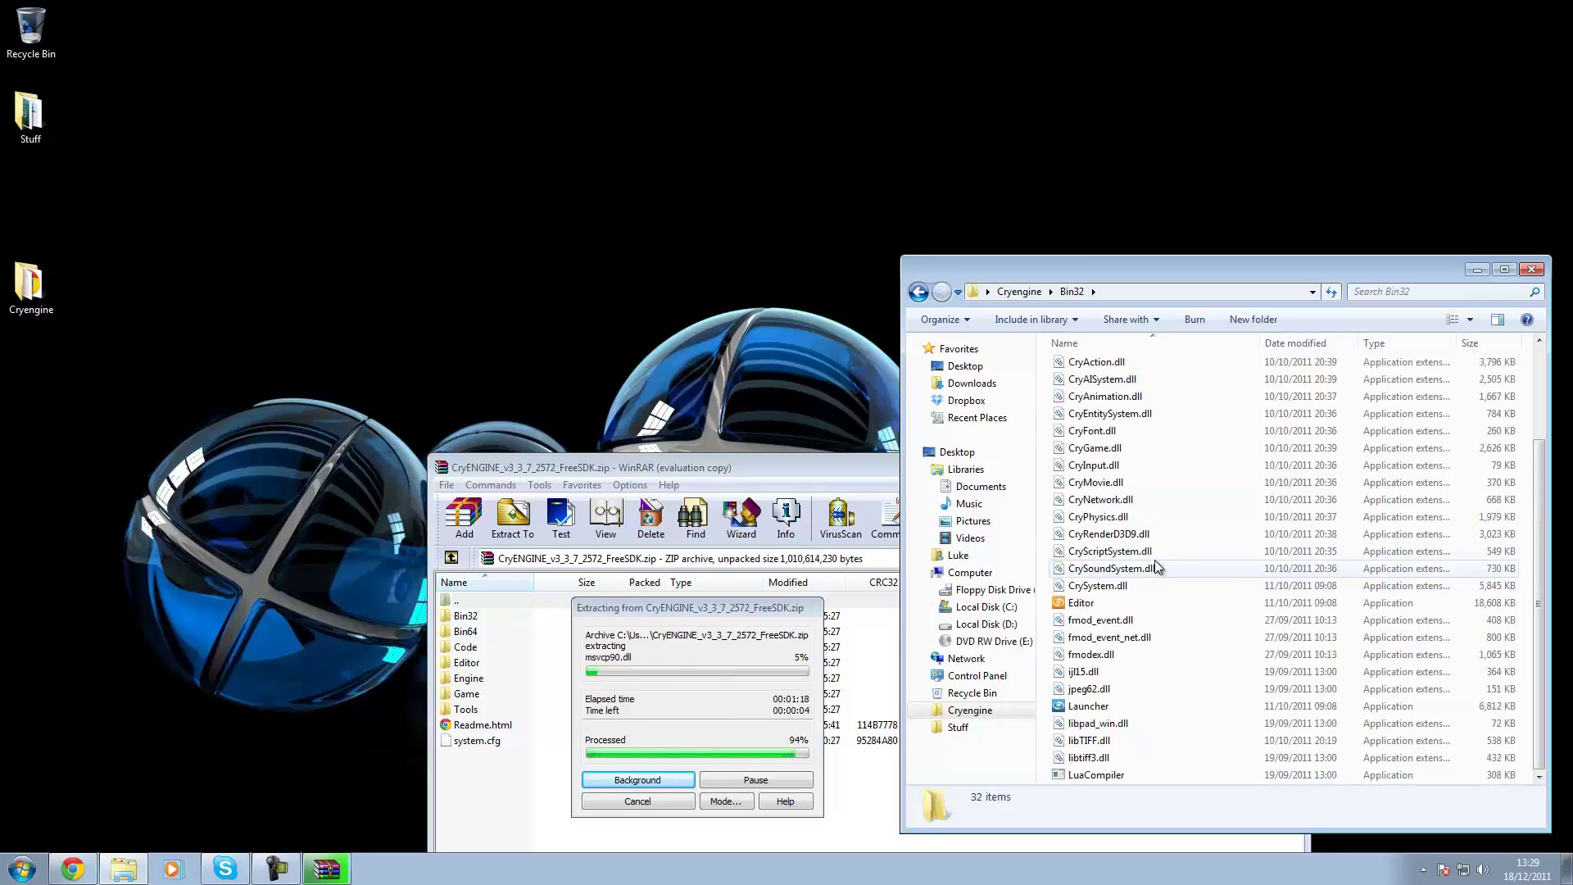
pyautogui.doubleClick(1119, 601)
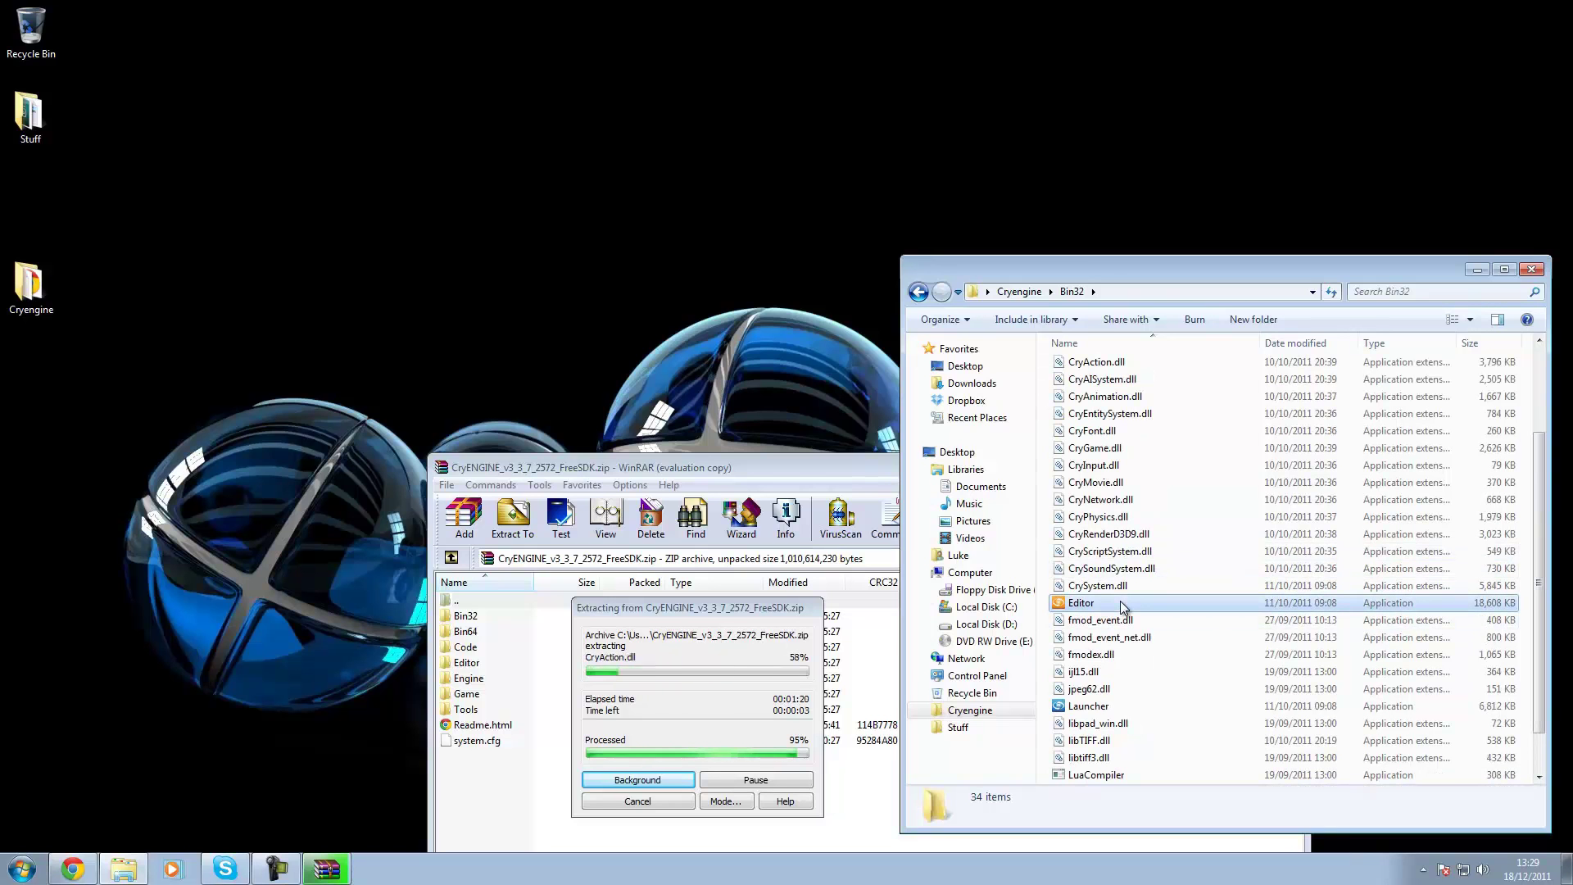
pyautogui.rightClick(1119, 602)
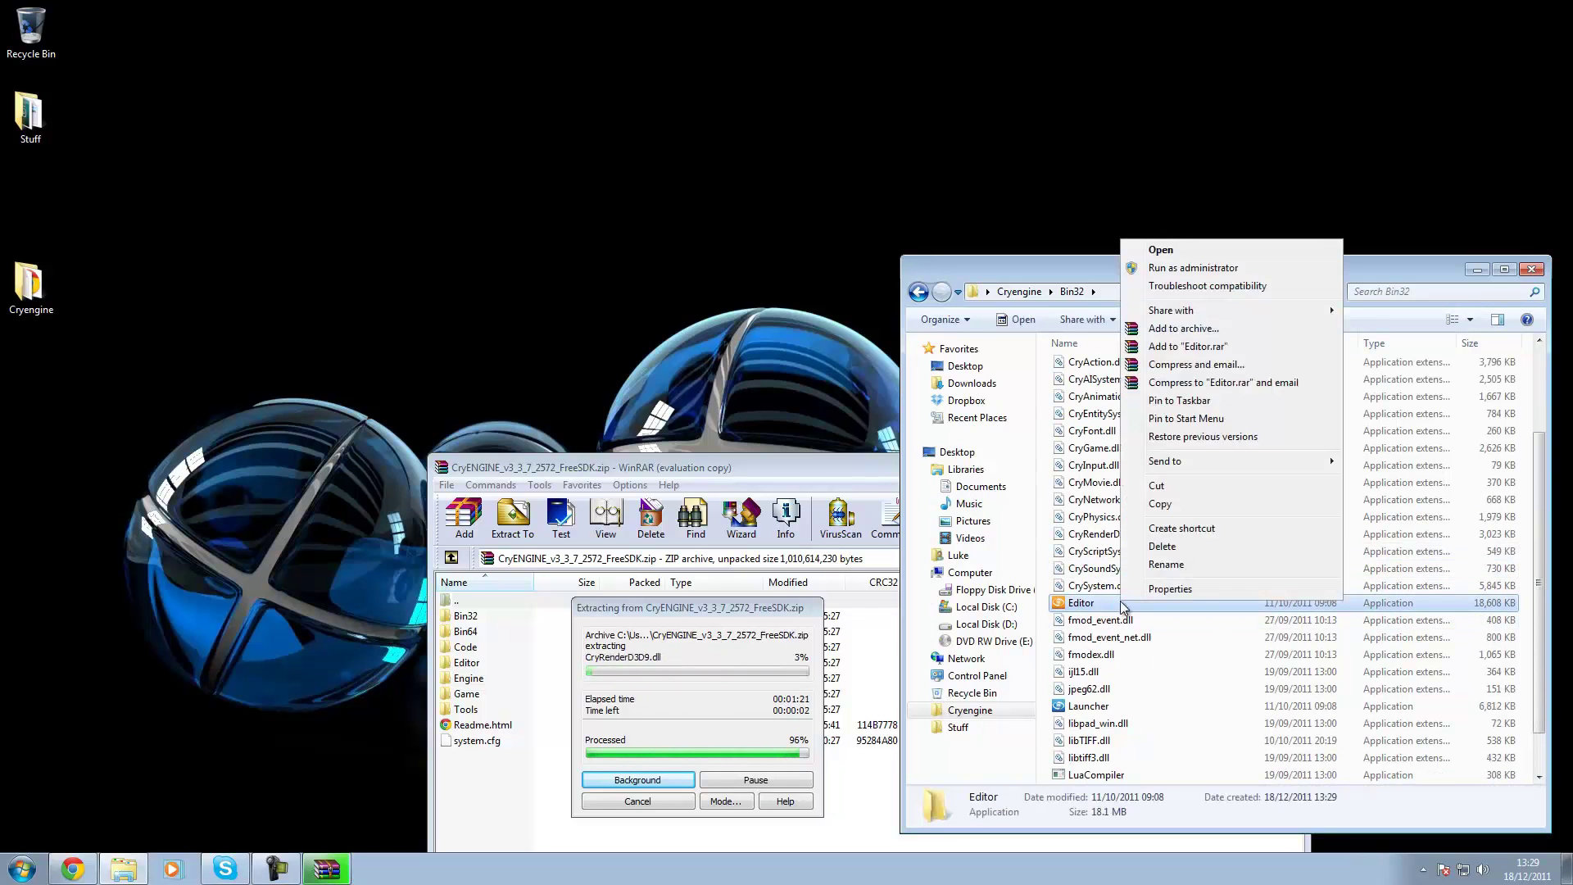
pyautogui.click(1179, 528)
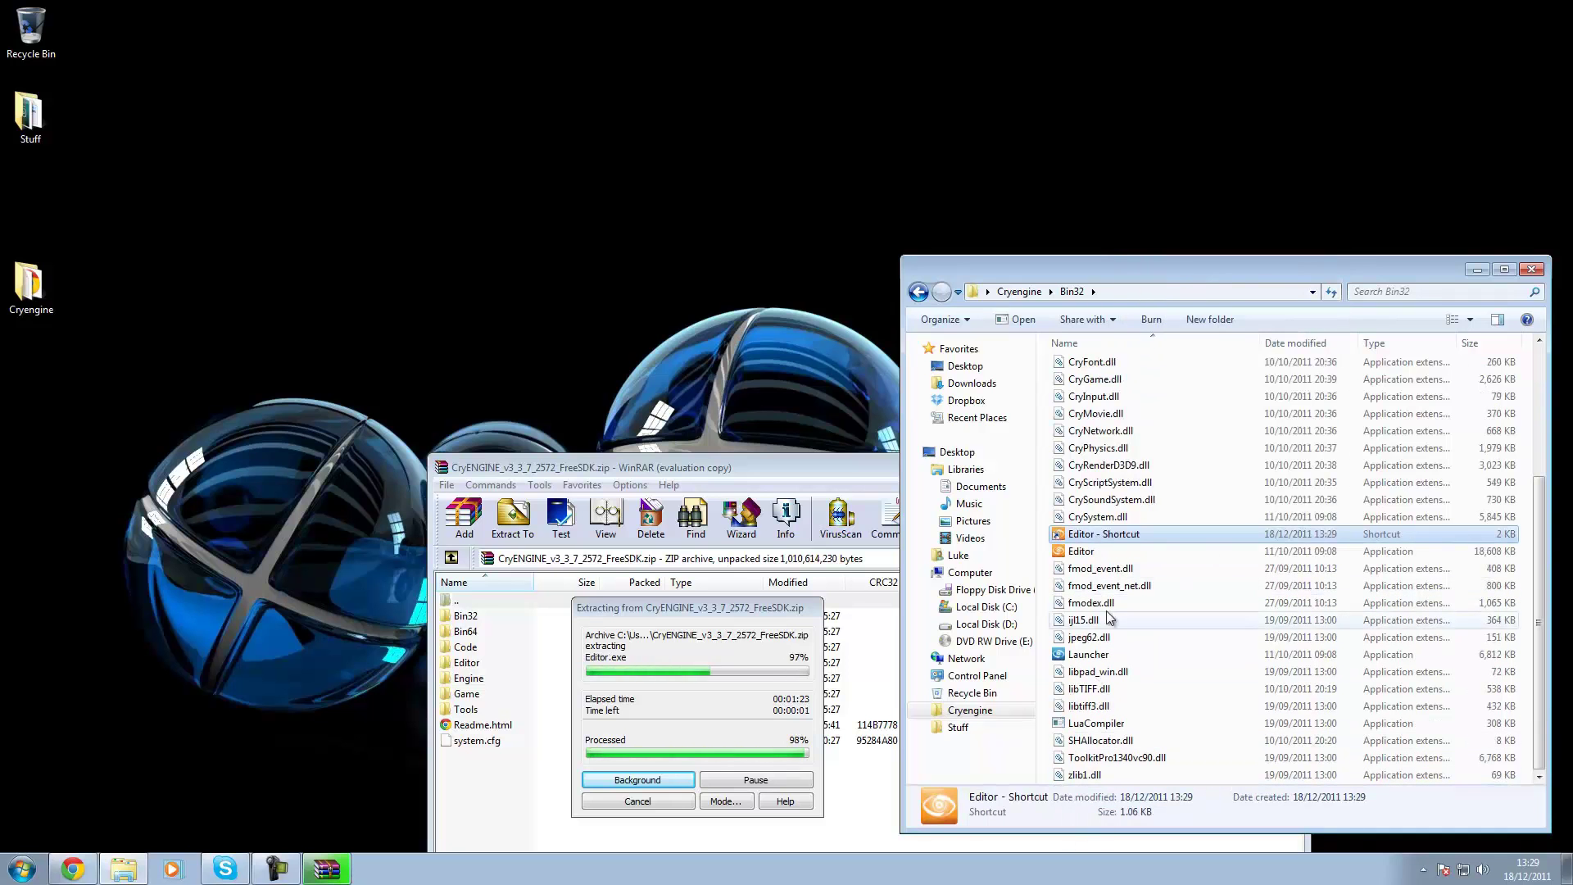
# Copy the Editor shortcut from Bin32 into the main Cryengine folder
pyautogui.rightClick(1107, 537)
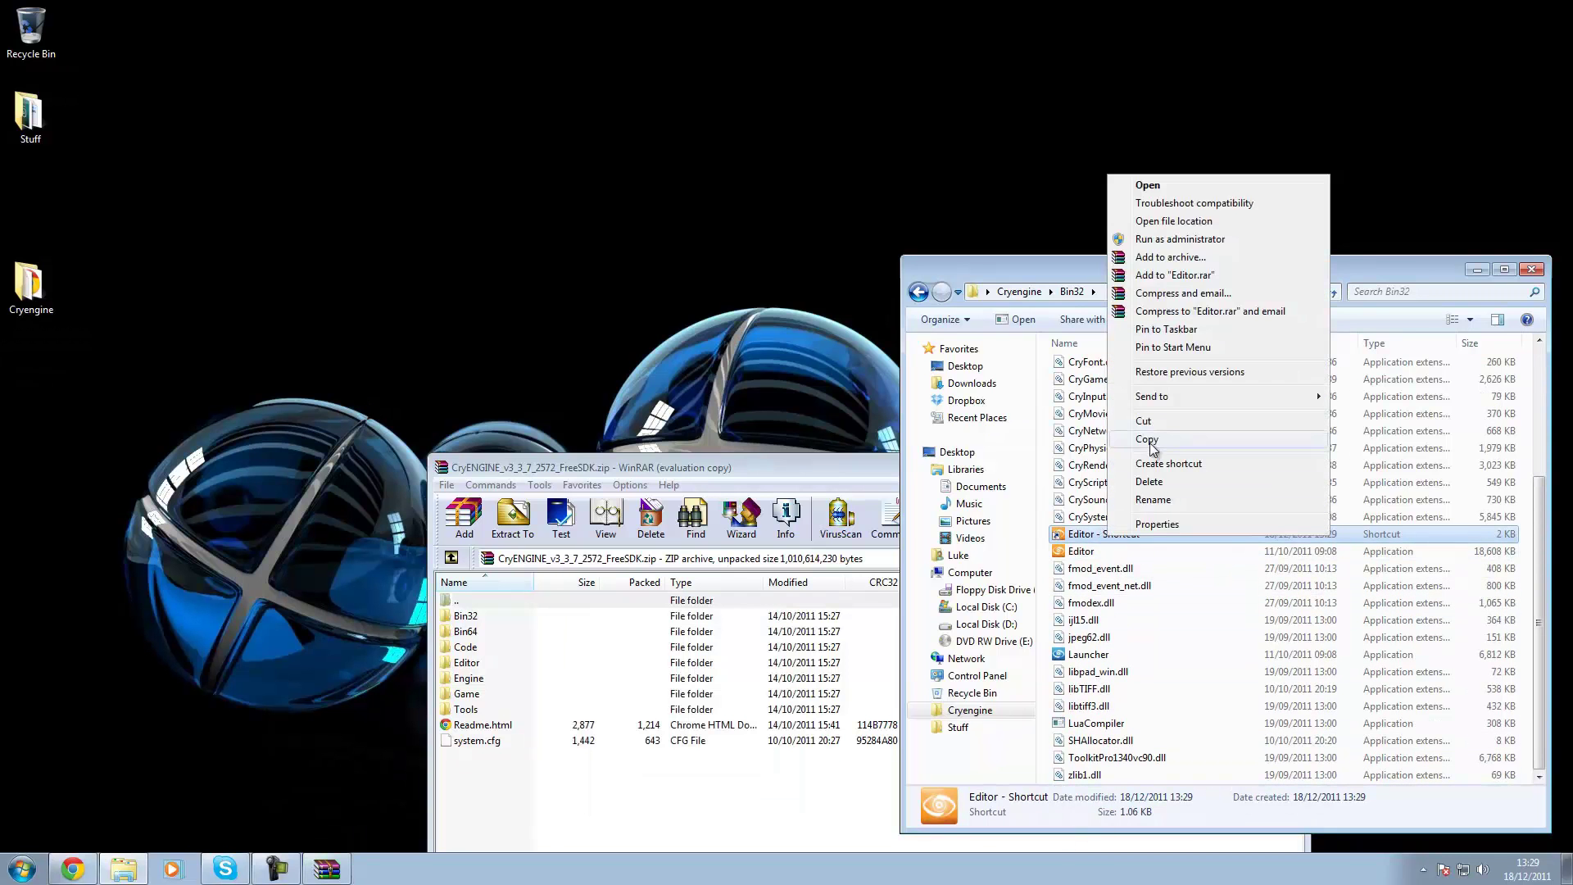
pyautogui.click(1196, 456)
pyautogui.click(919, 293)
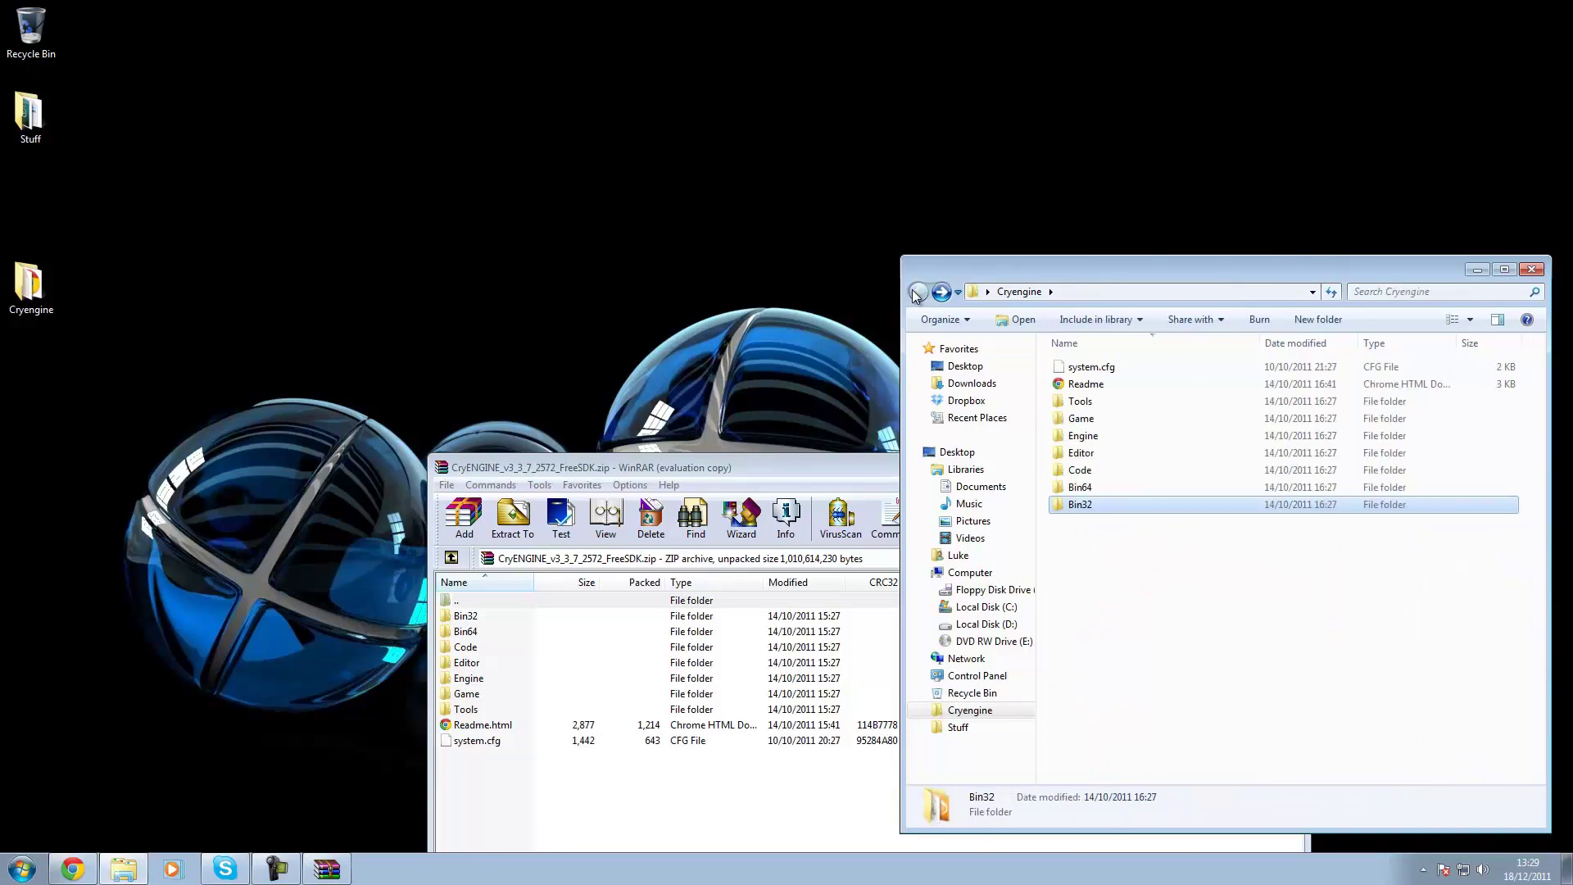
pyautogui.click(1088, 682)
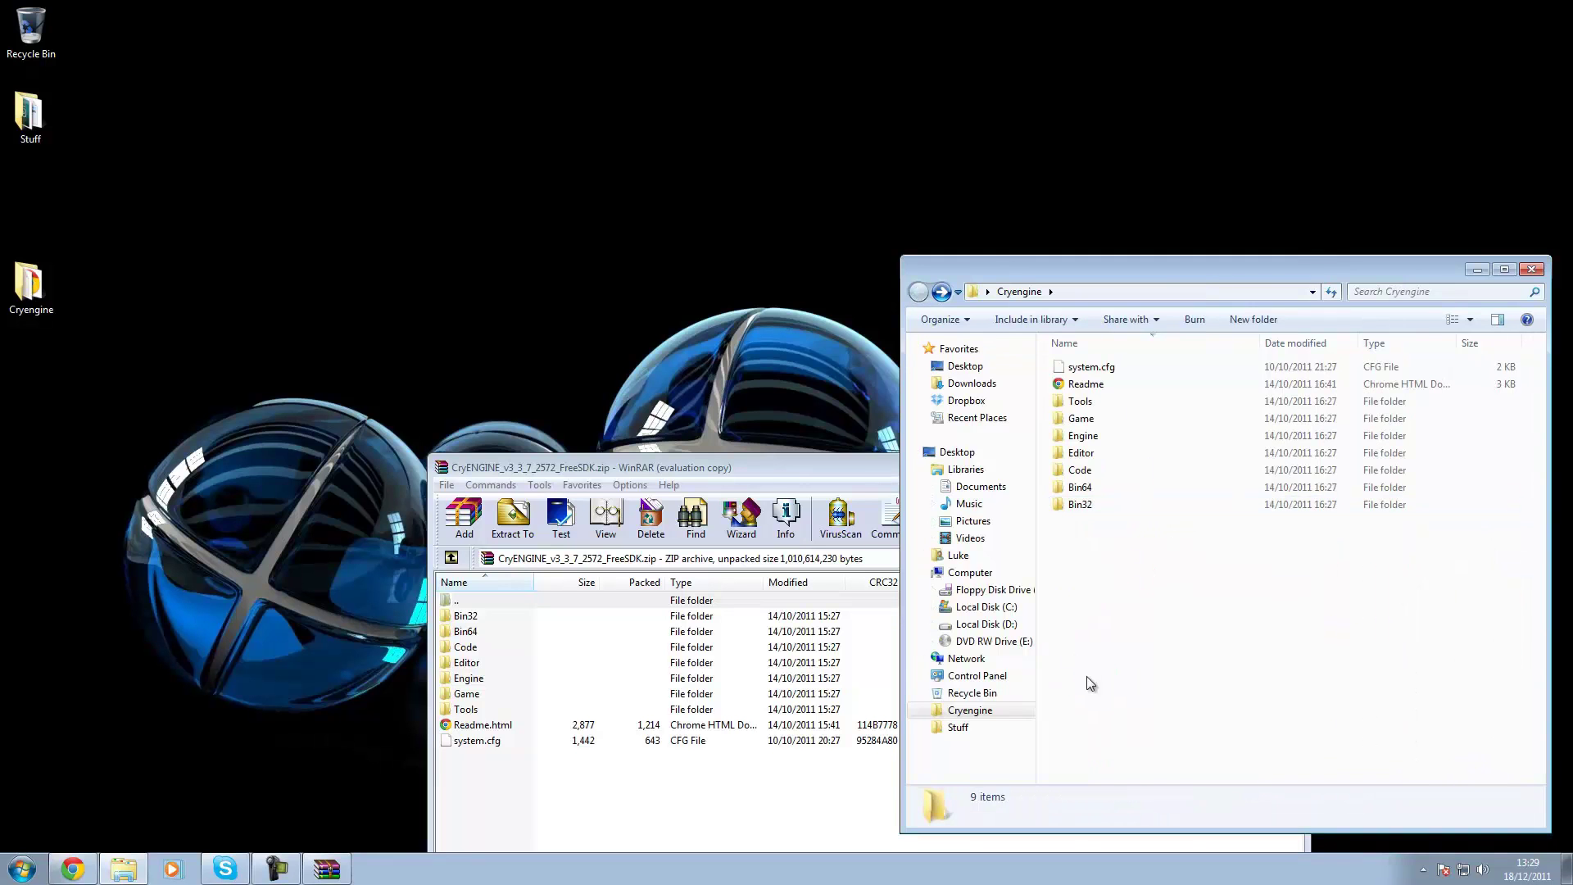
pyautogui.hotkey('ctrl', 'v')
# Look into the Bin64 folder and return to the main Cryengine folder
pyautogui.click(1093, 517)
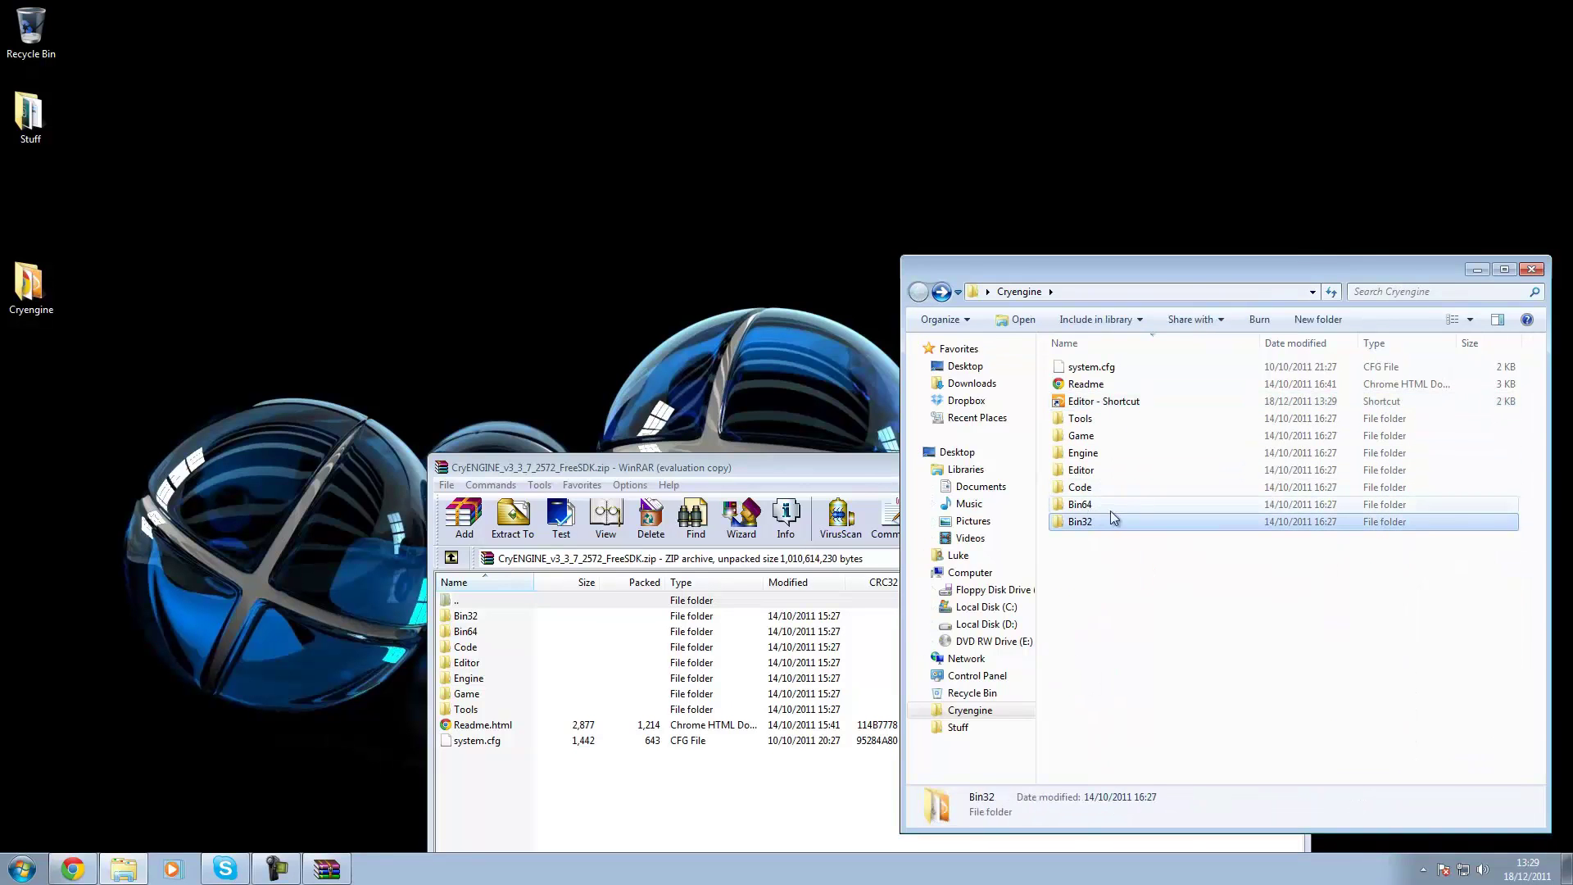
pyautogui.doubleClick(1094, 506)
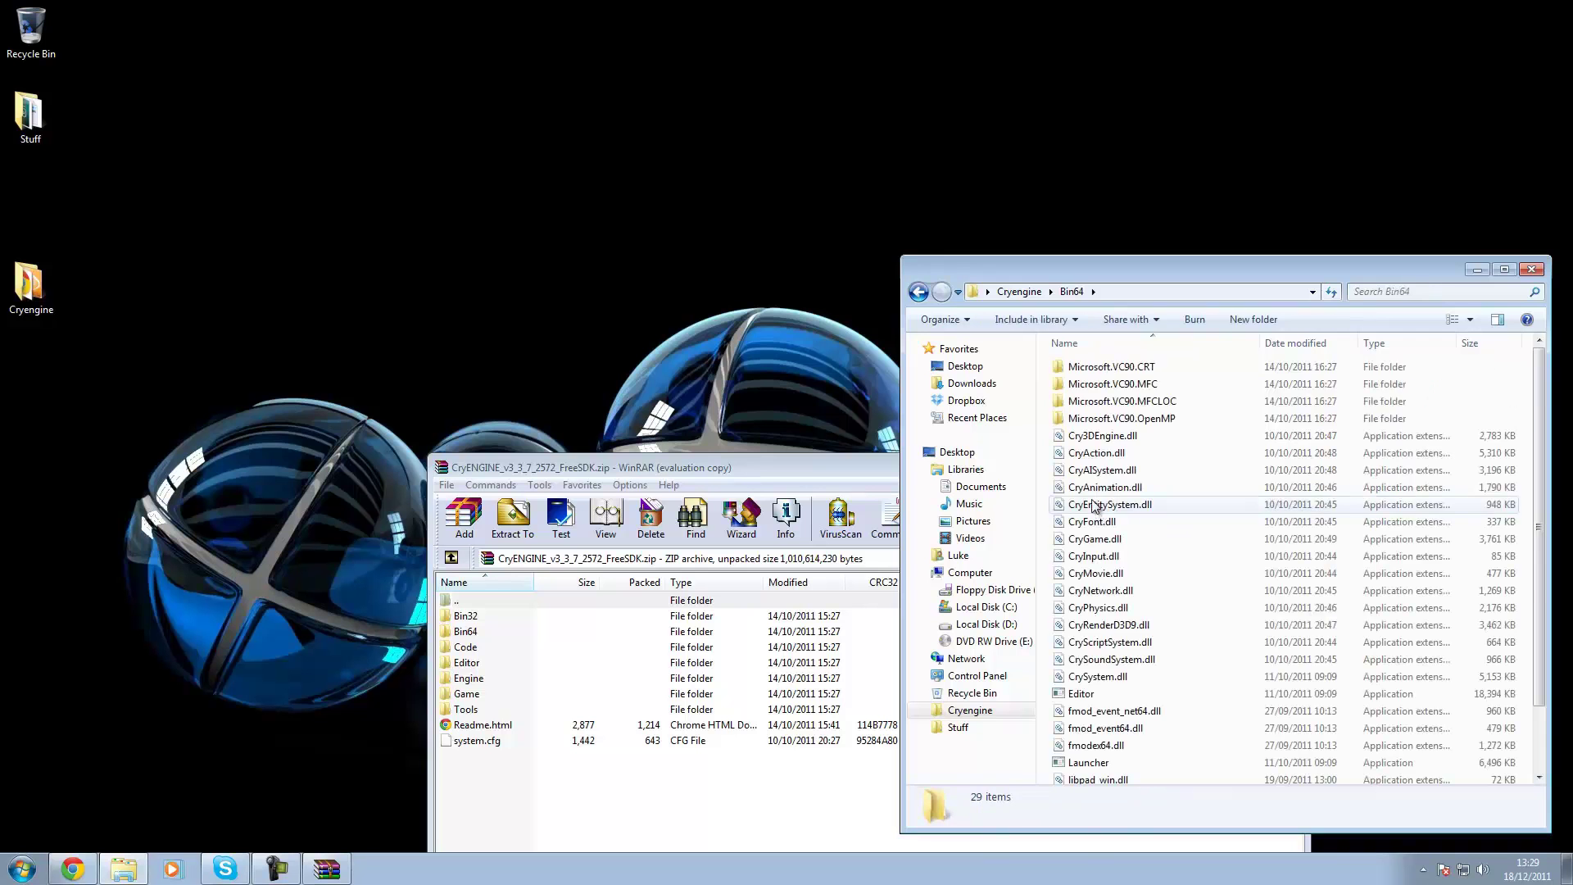
pyautogui.press('BackSpace')
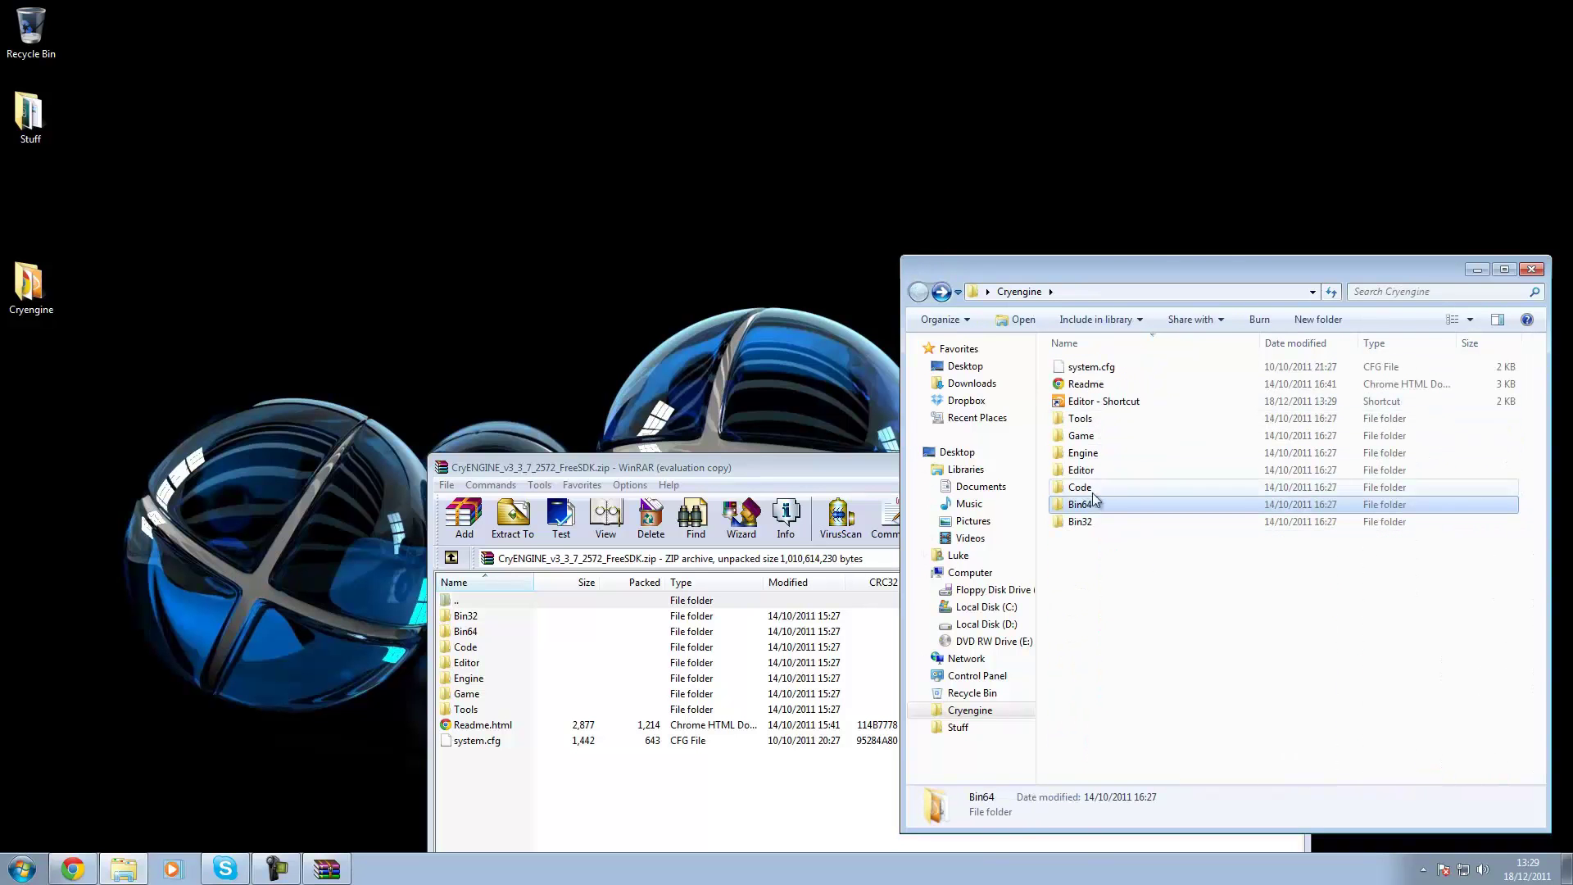
# Create a shortcut to the Launcher application inside the Bin32 folder
pyautogui.doubleClick(1086, 521)
pyautogui.scroll(-5, 1093, 524)
pyautogui.click(1098, 552)
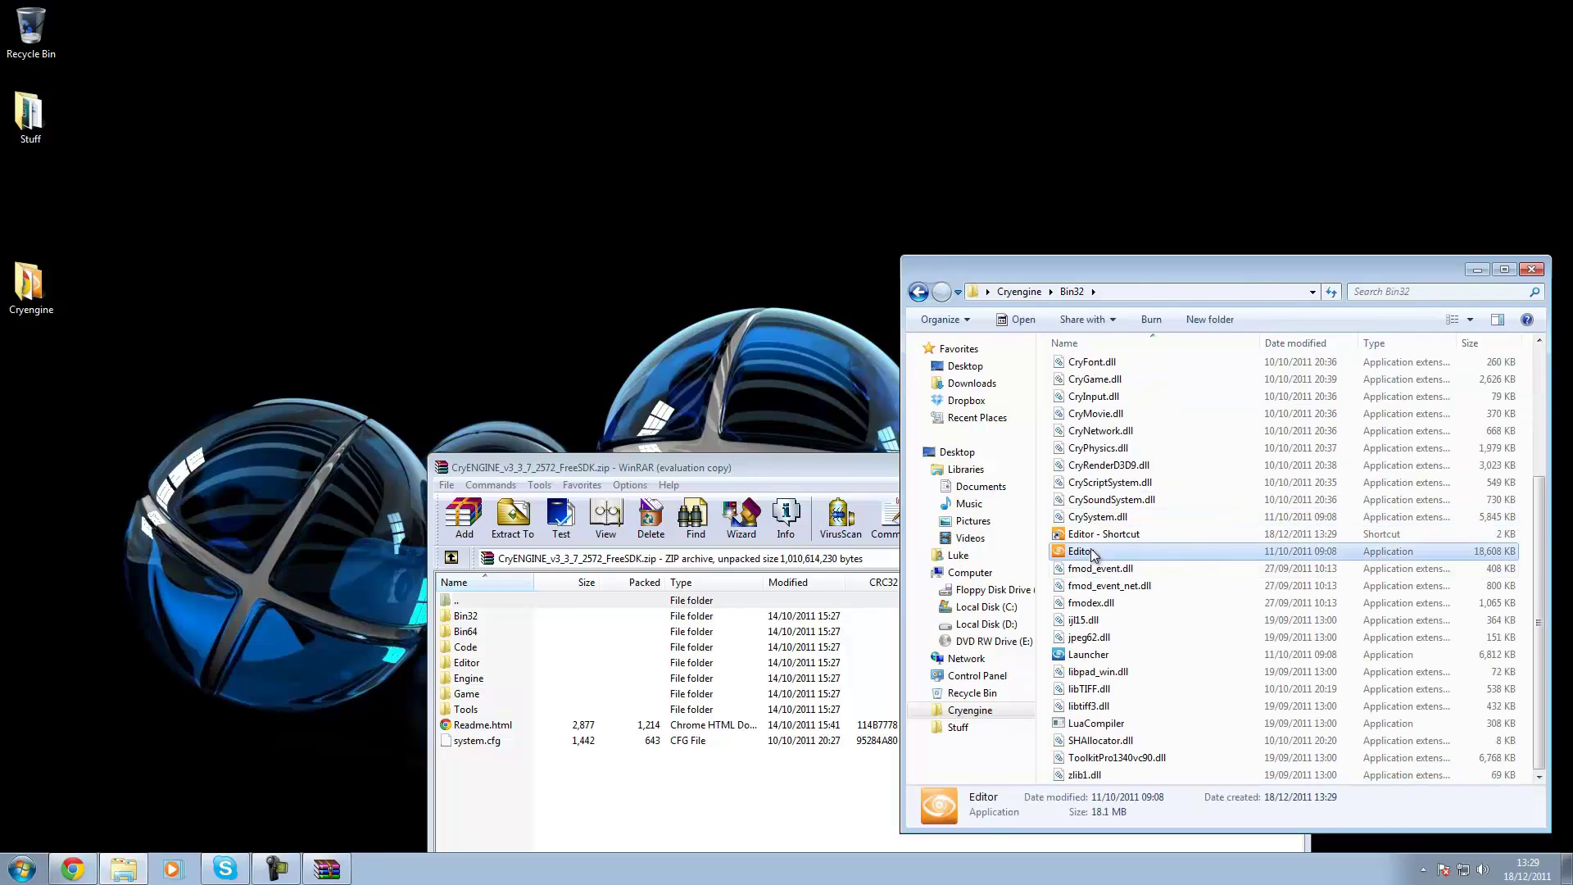
pyautogui.click(1083, 655)
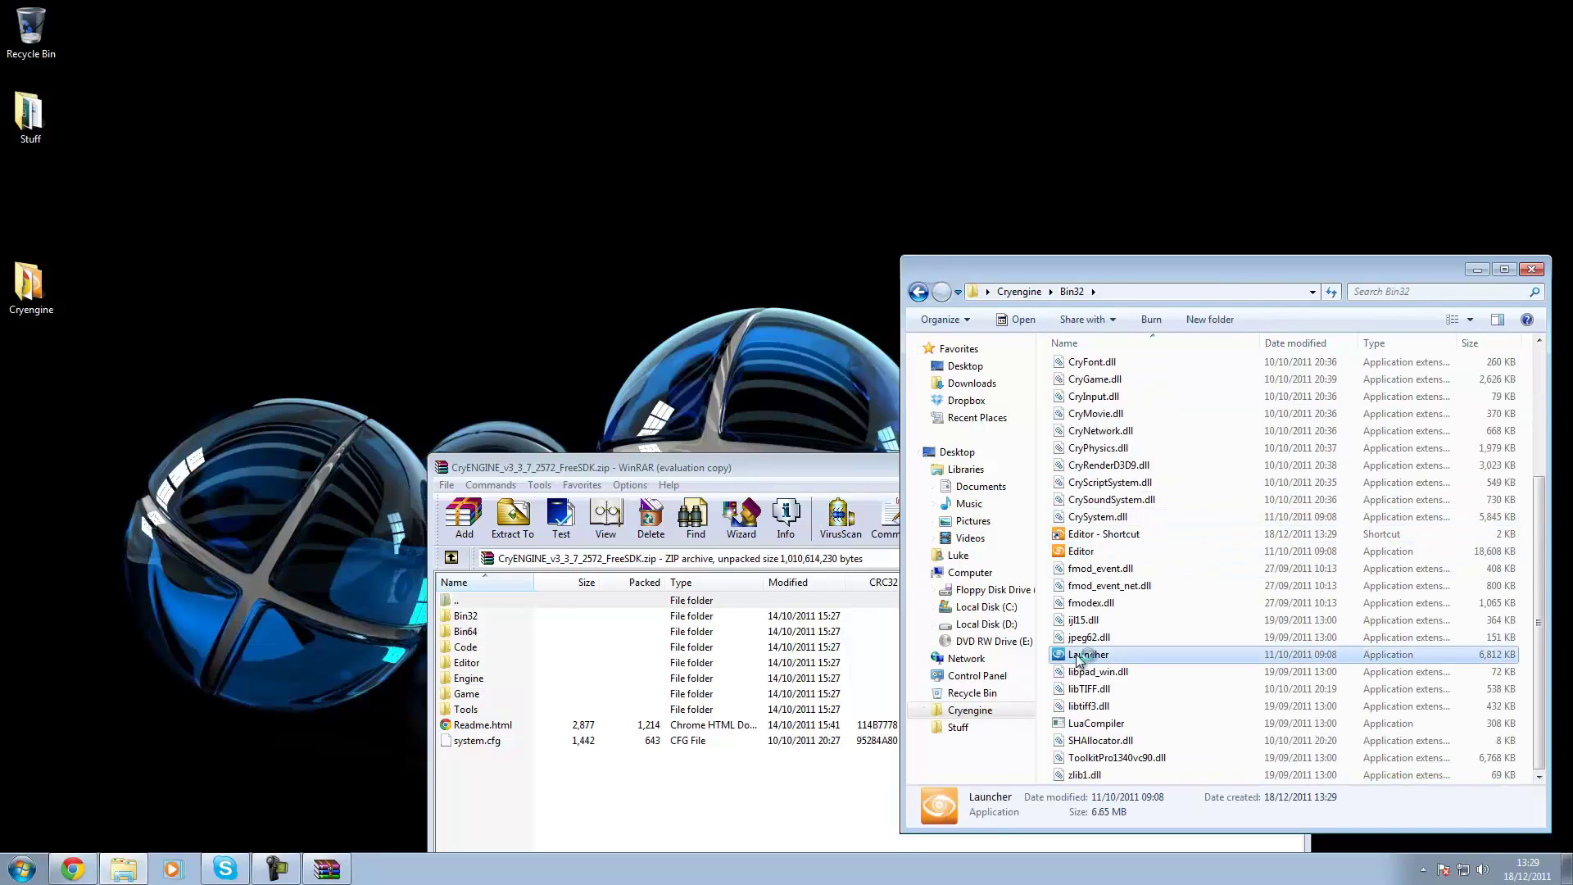
pyautogui.rightClick(1082, 657)
pyautogui.click(1131, 539)
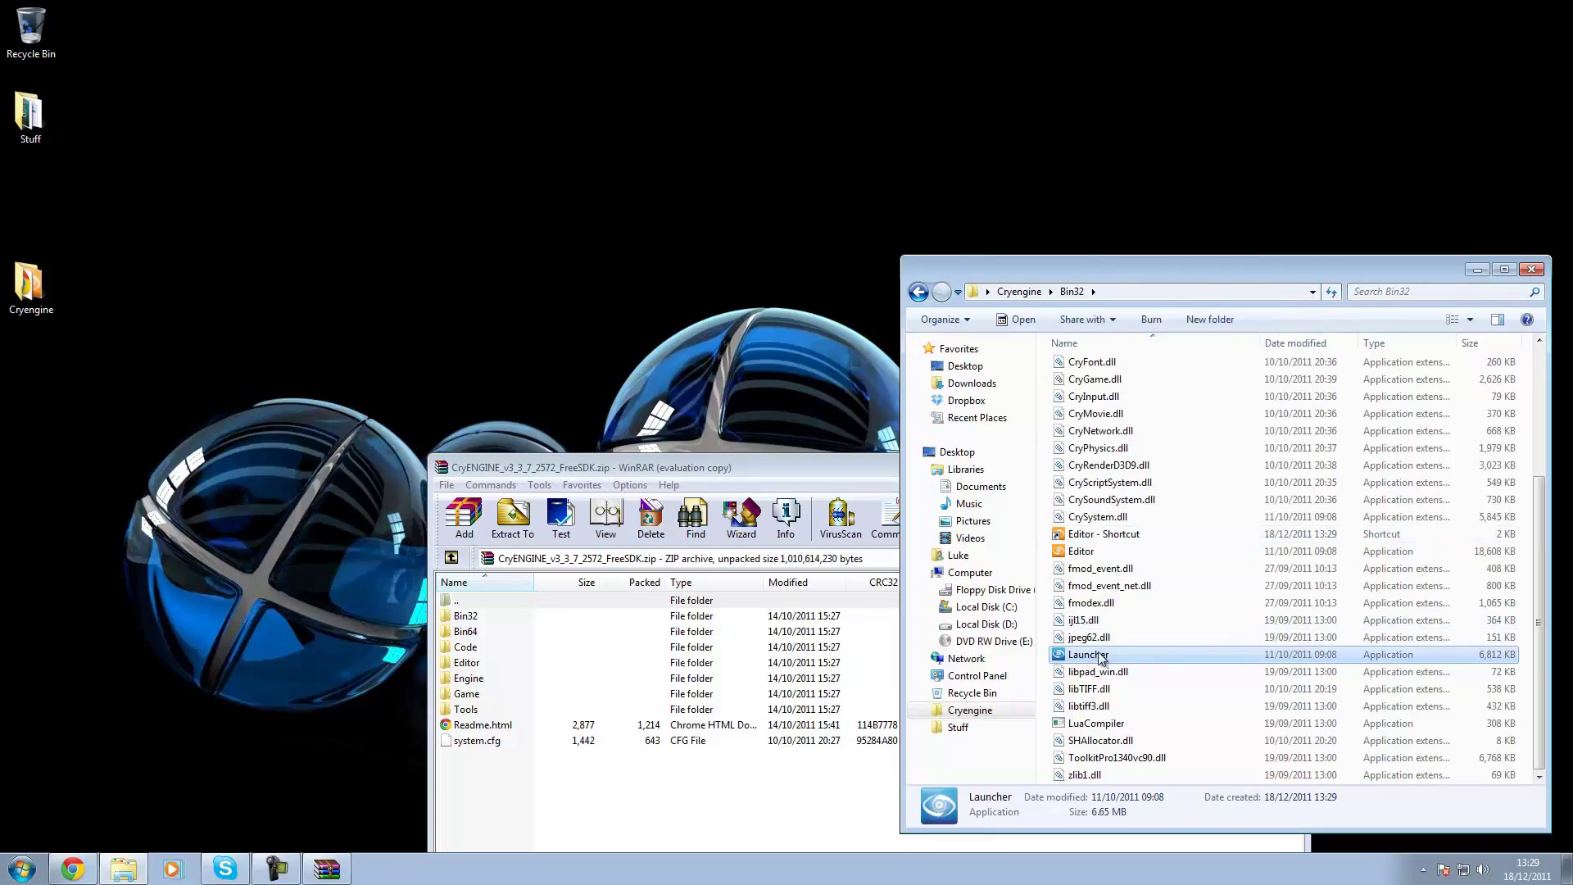
pyautogui.rightClick(1102, 658)
pyautogui.click(1175, 593)
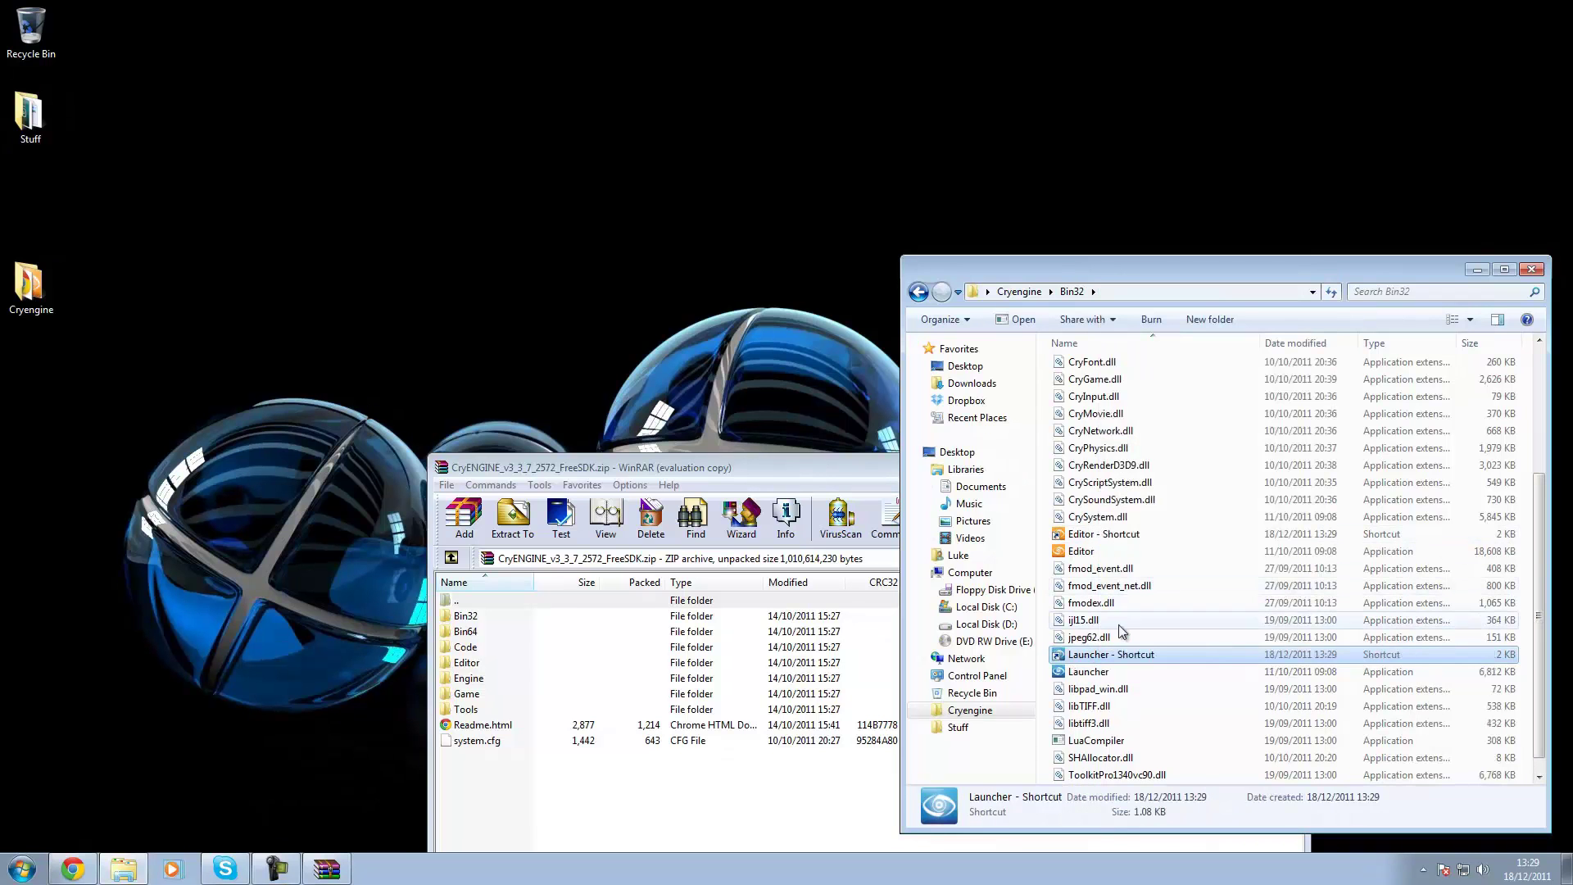
# Copy the Launcher shortcut from Bin32 into the main Cryengine folder
pyautogui.rightClick(1106, 654)
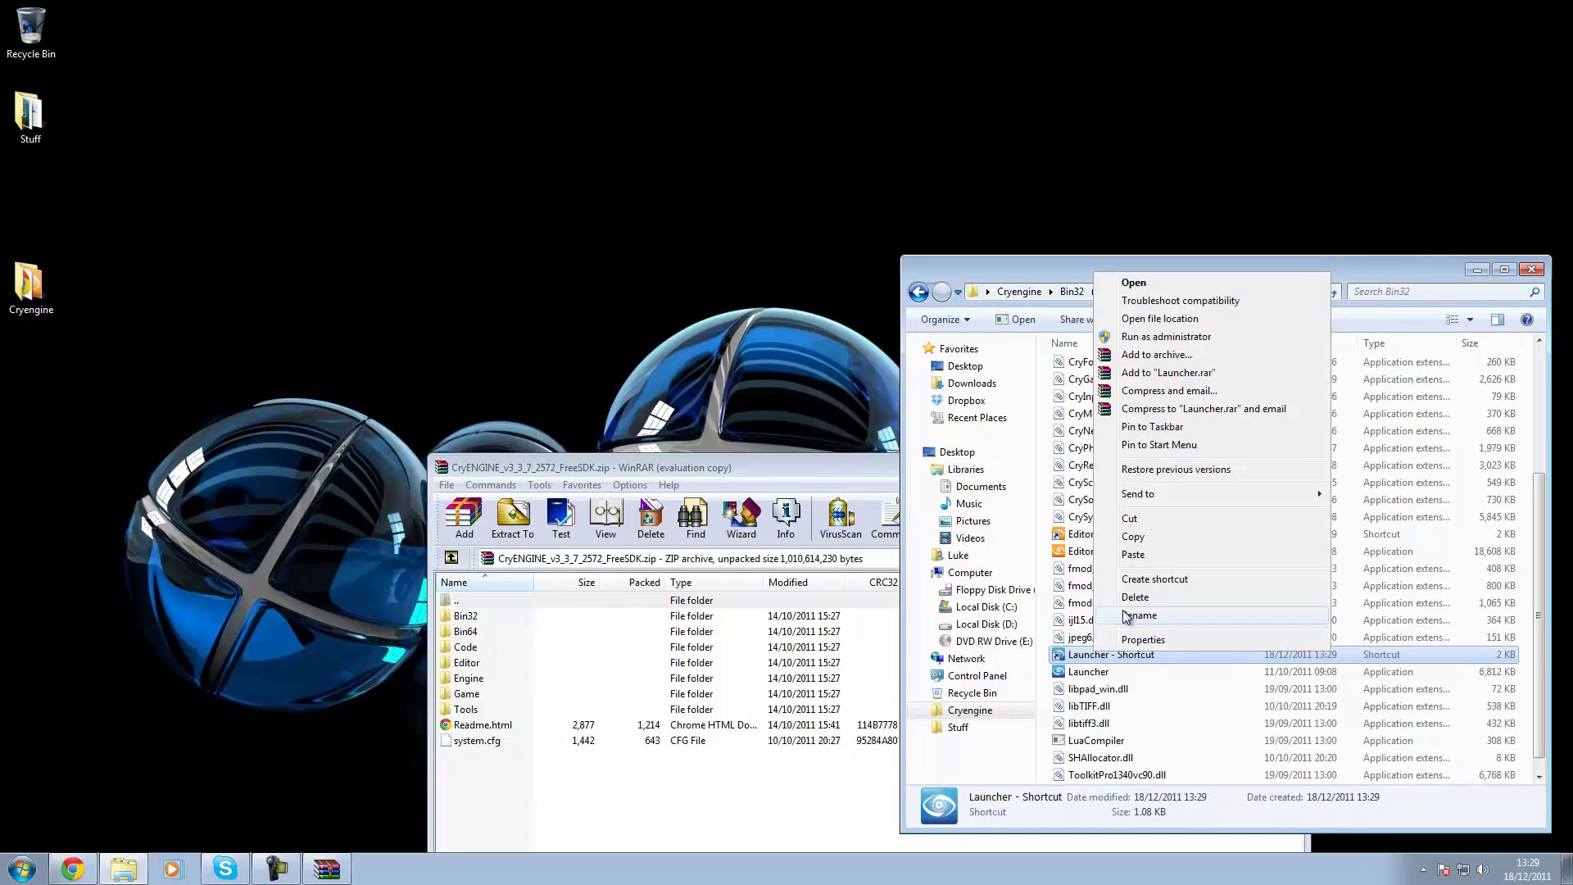
pyautogui.click(1159, 547)
pyautogui.press('BackSpace')
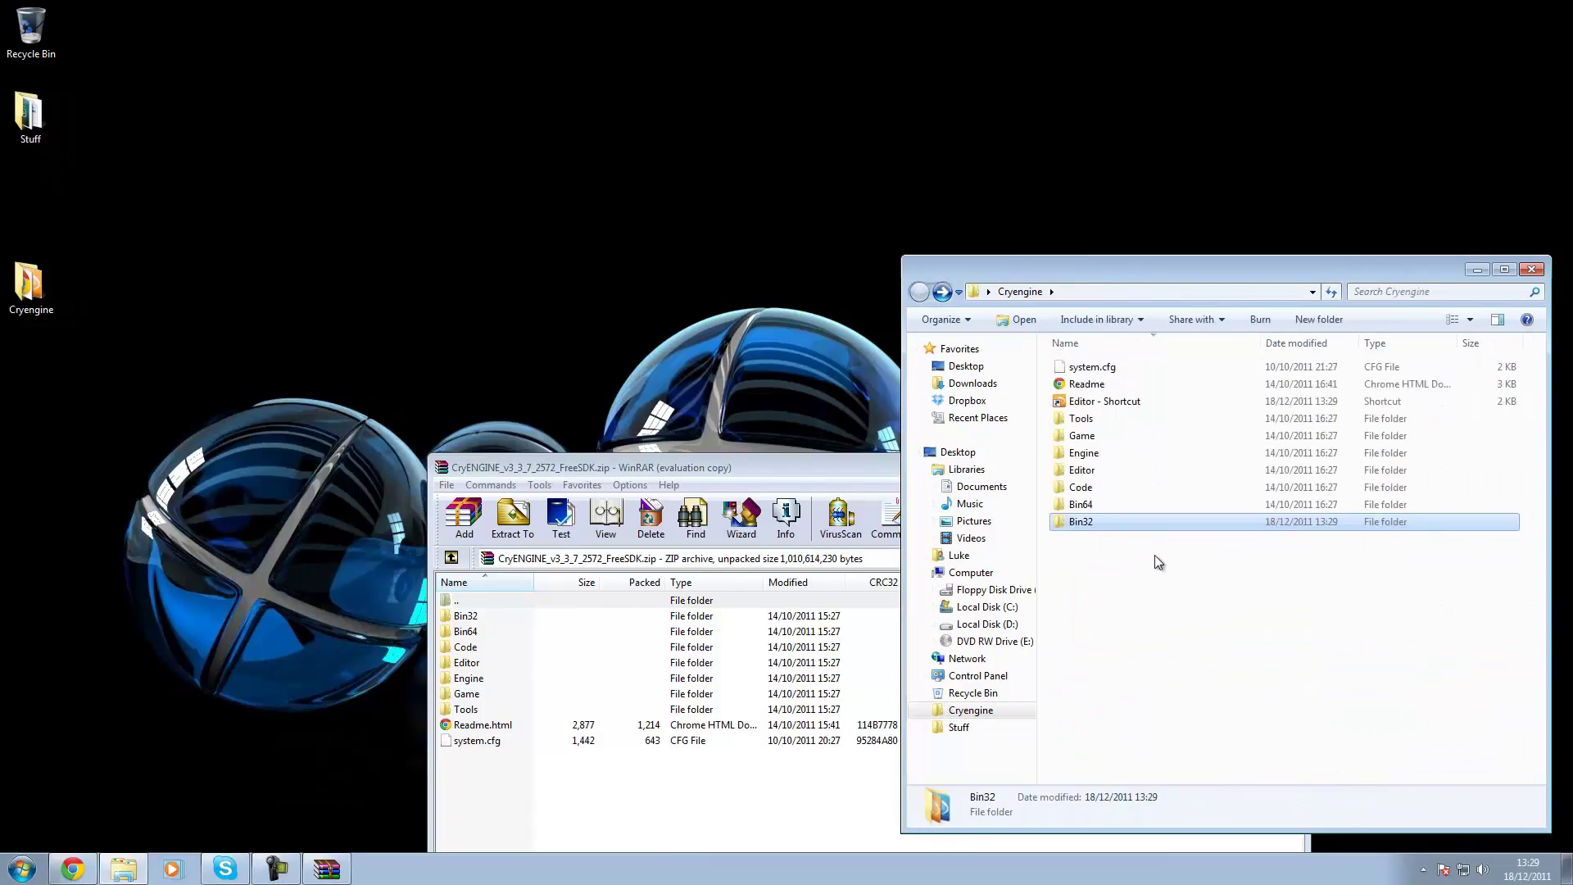
pyautogui.click(1158, 562)
pyautogui.hotkey('ctrl', 'v')
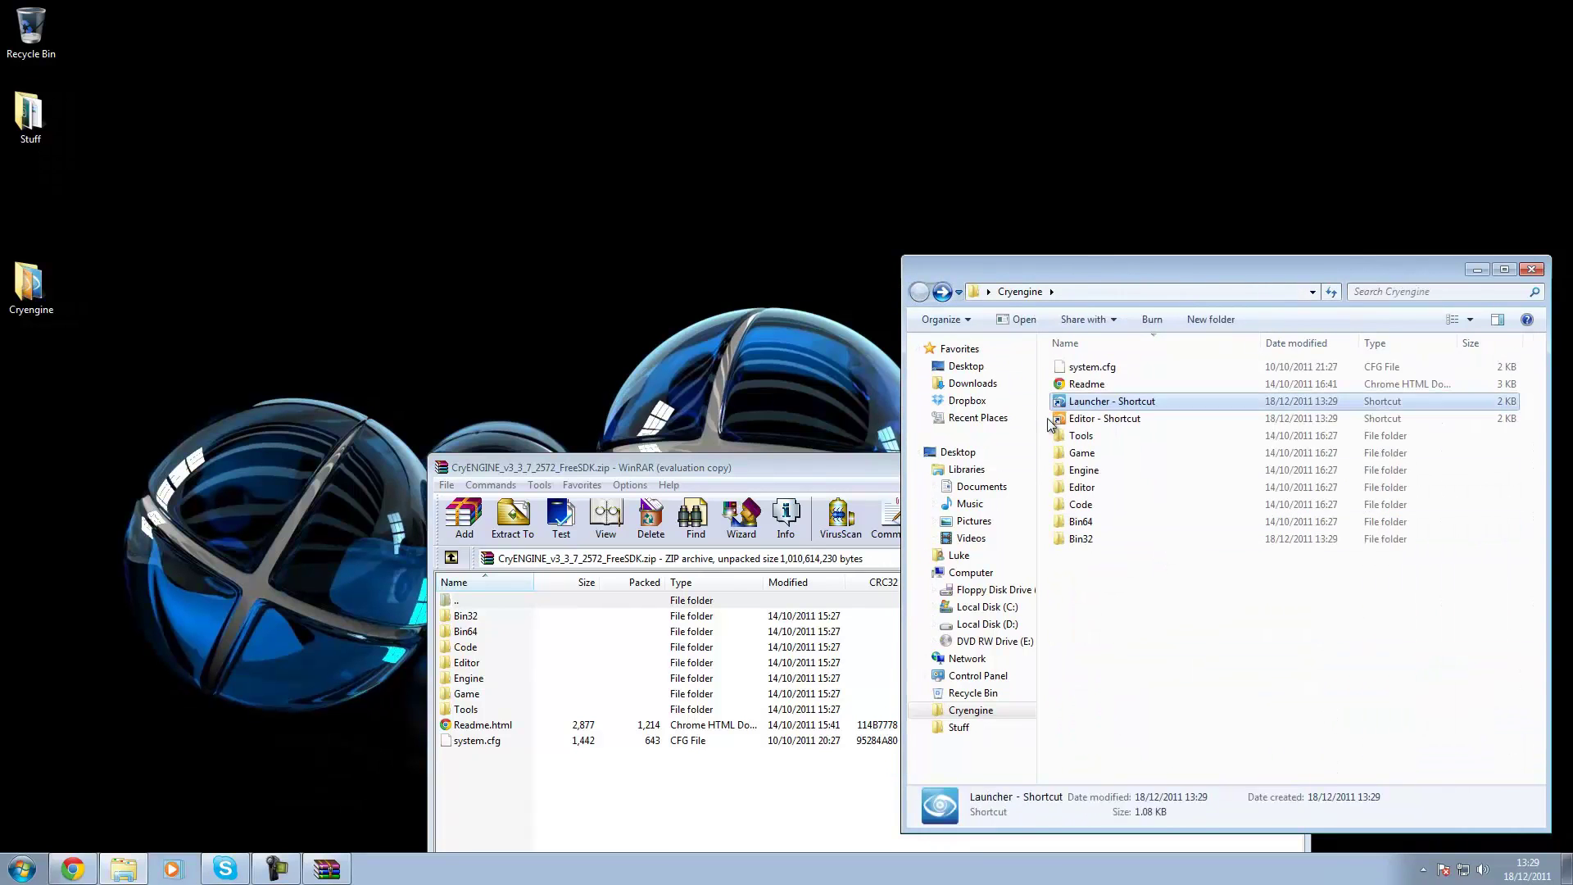
# Launch the editor from its shortcut in the Cryengine folder, and clear the WinRAR and folder windows off the desktop
pyautogui.click(1094, 419)
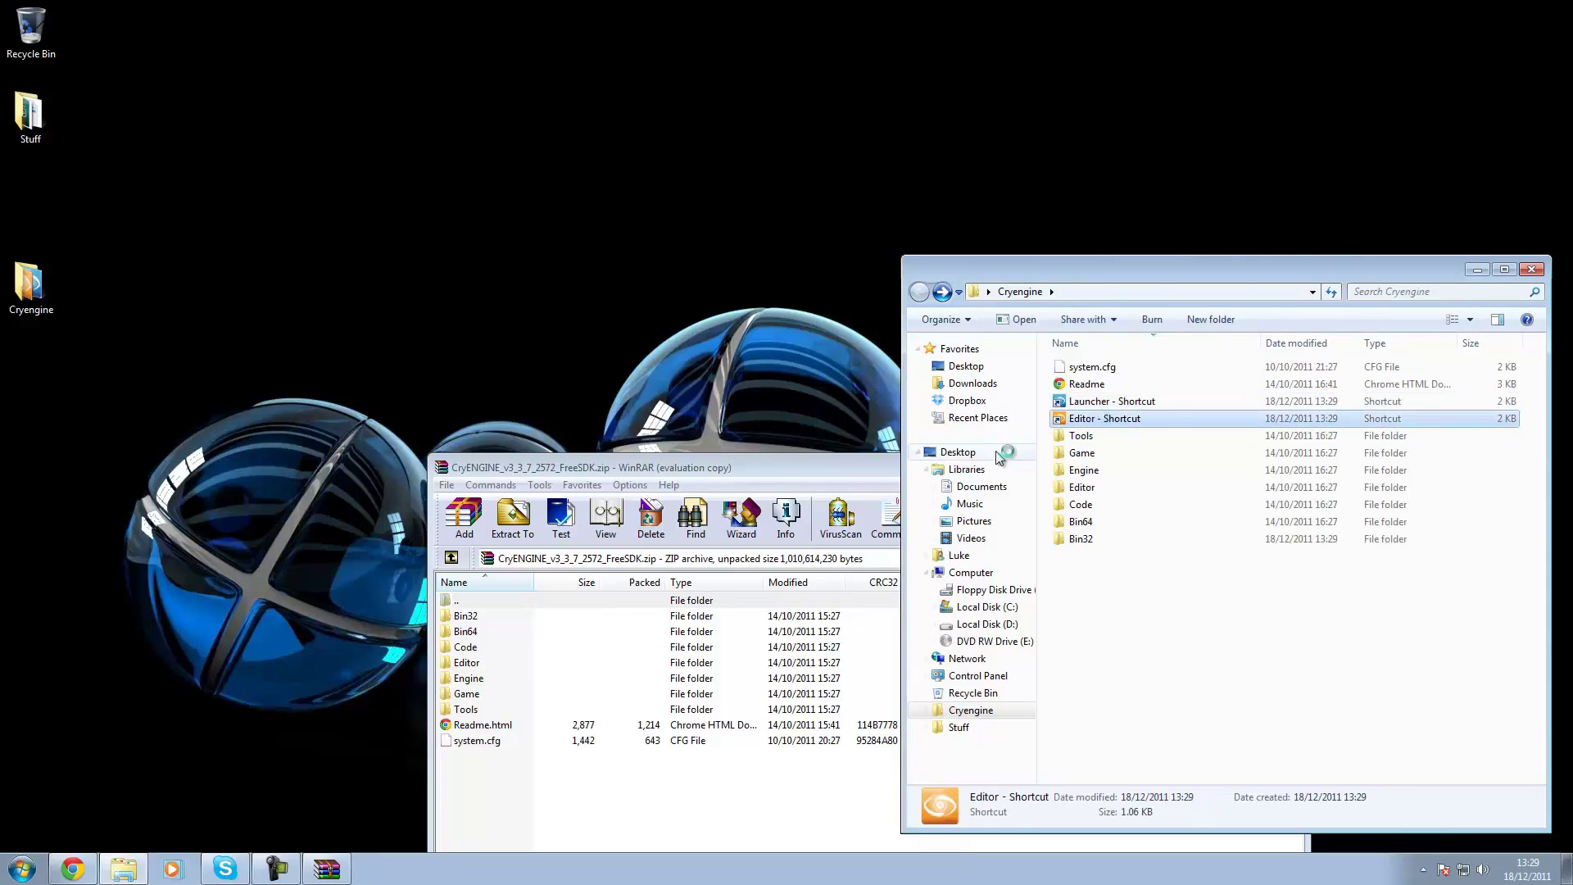
pyautogui.click(853, 468)
pyautogui.click(1283, 469)
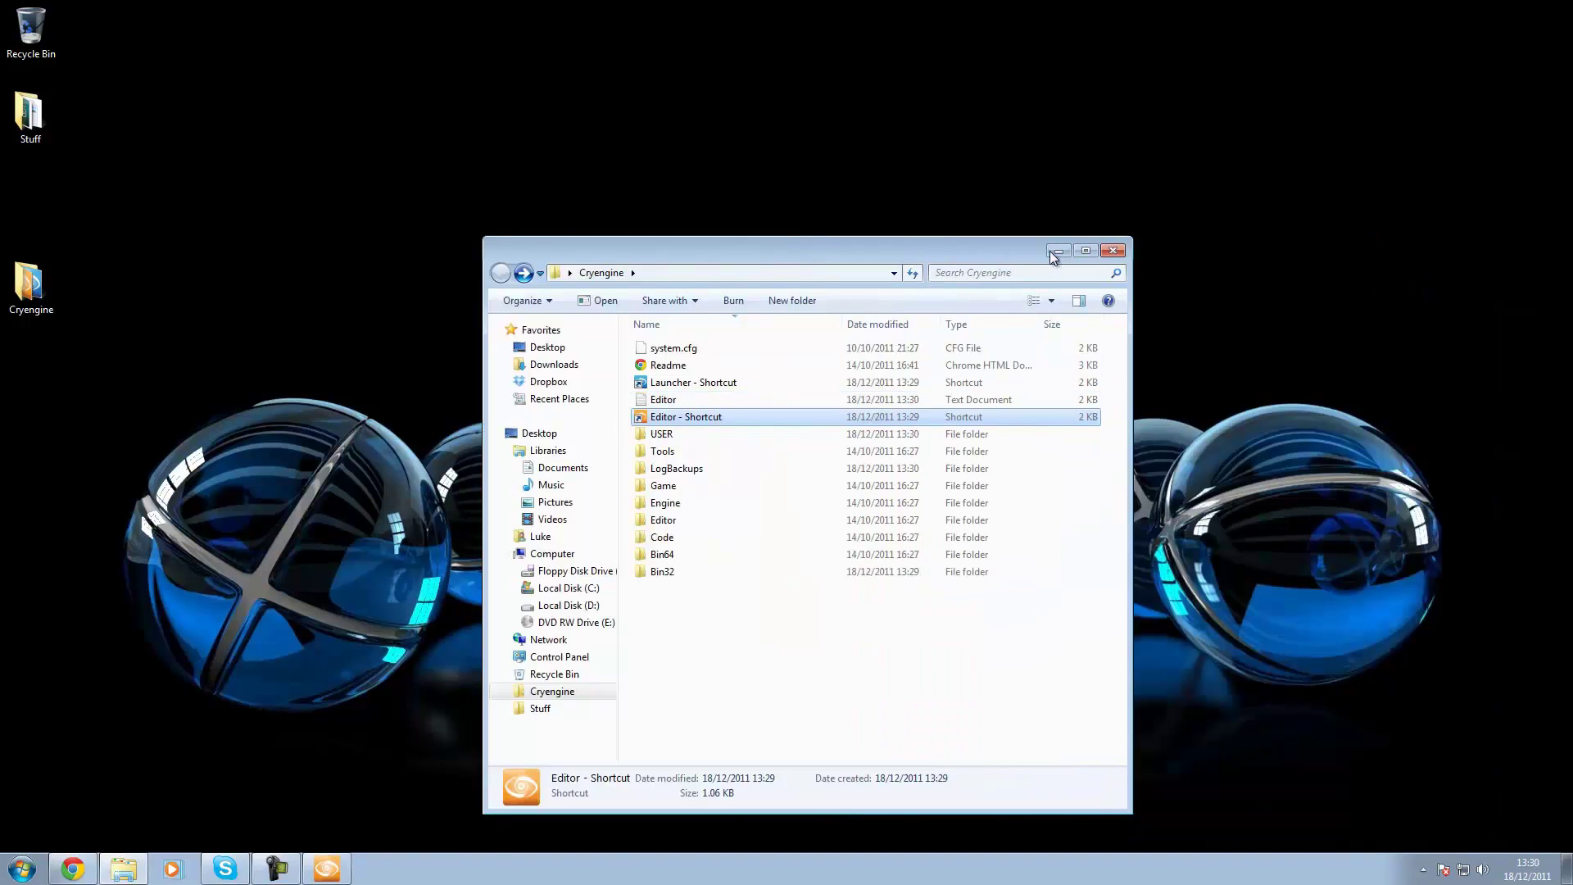
pyautogui.click(1057, 253)
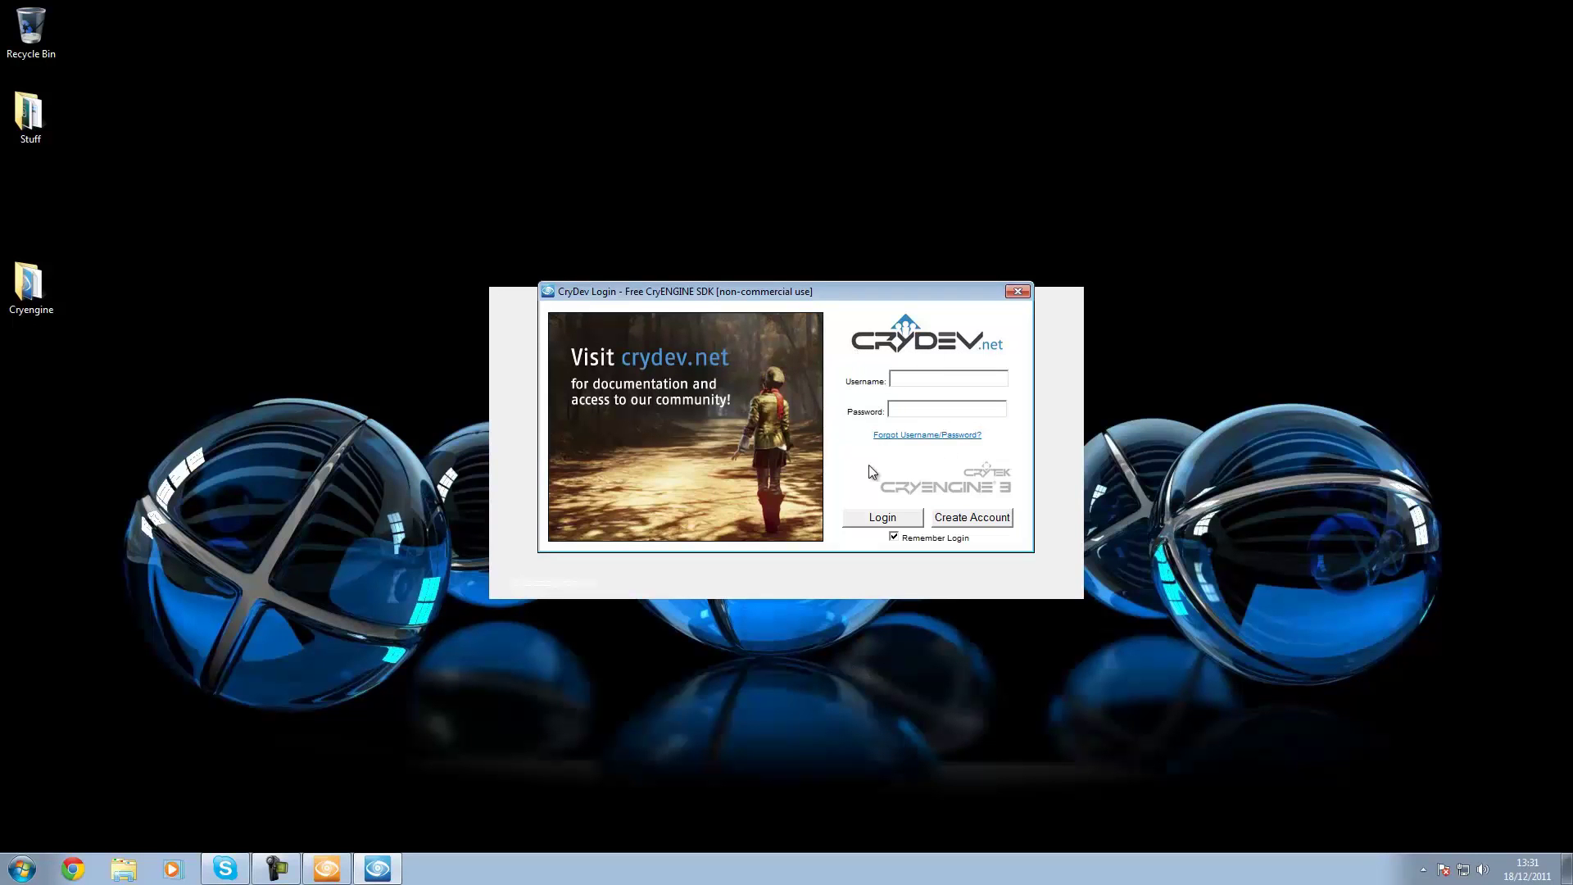
# Log in to CryDev with the account username and password
pyautogui.write('xstreamtechgames')
pyautogui.press('Tab')
pyautogui.write('*****')
pyautogui.click(913, 519)
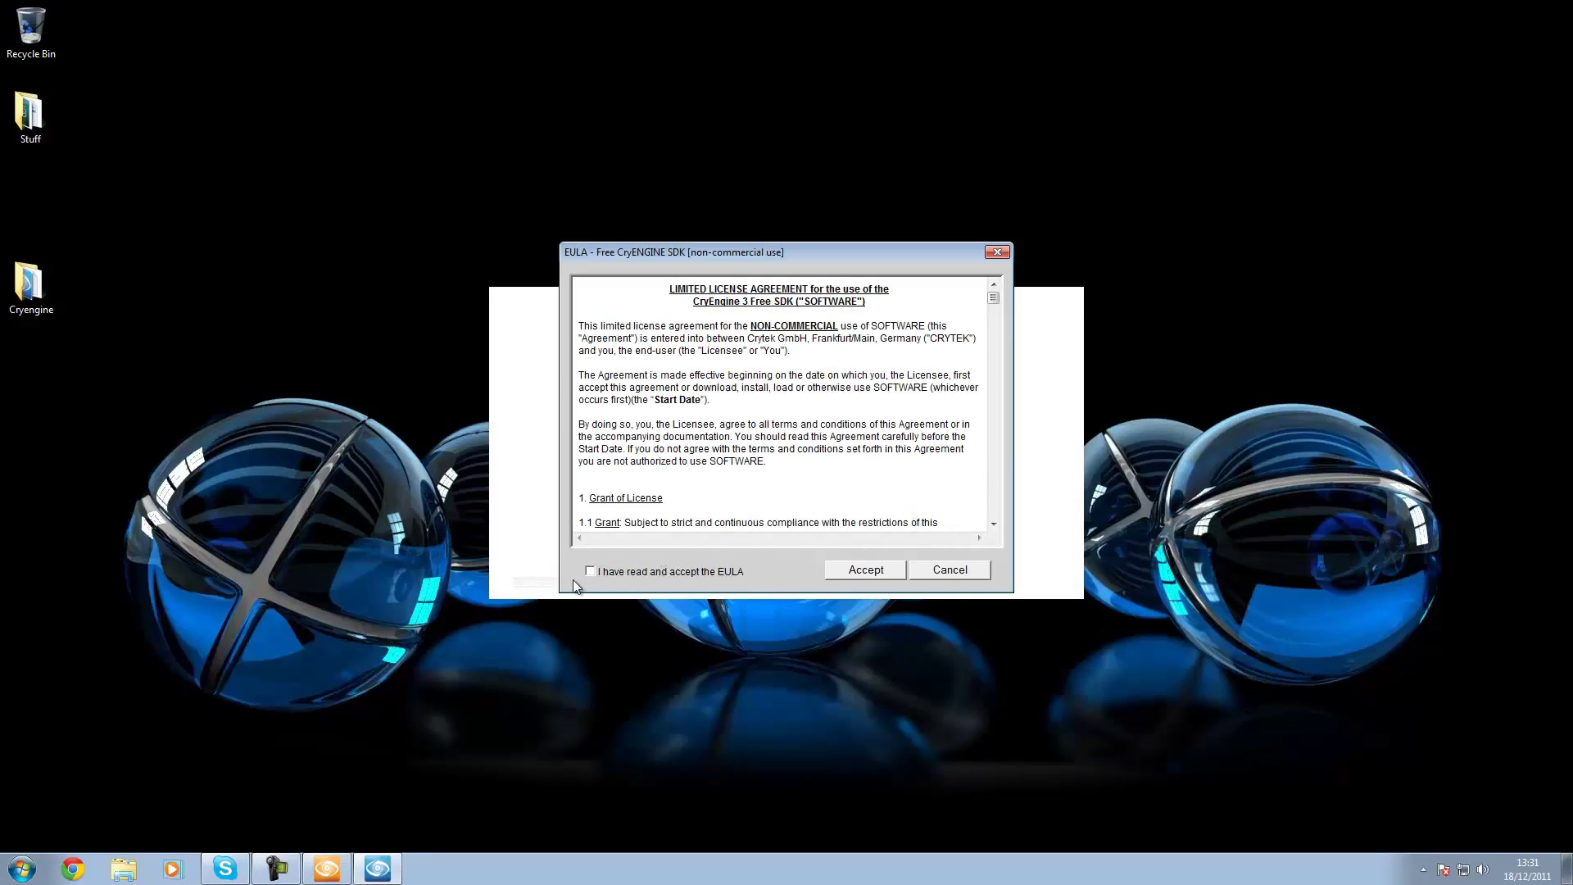
# Go through and accept the Free CryENGINE SDK EULA, and decline the NtfsDisableLastAccessUpdate registry change
pyautogui.moveTo(994, 298); pyautogui.dragTo(987, 541)
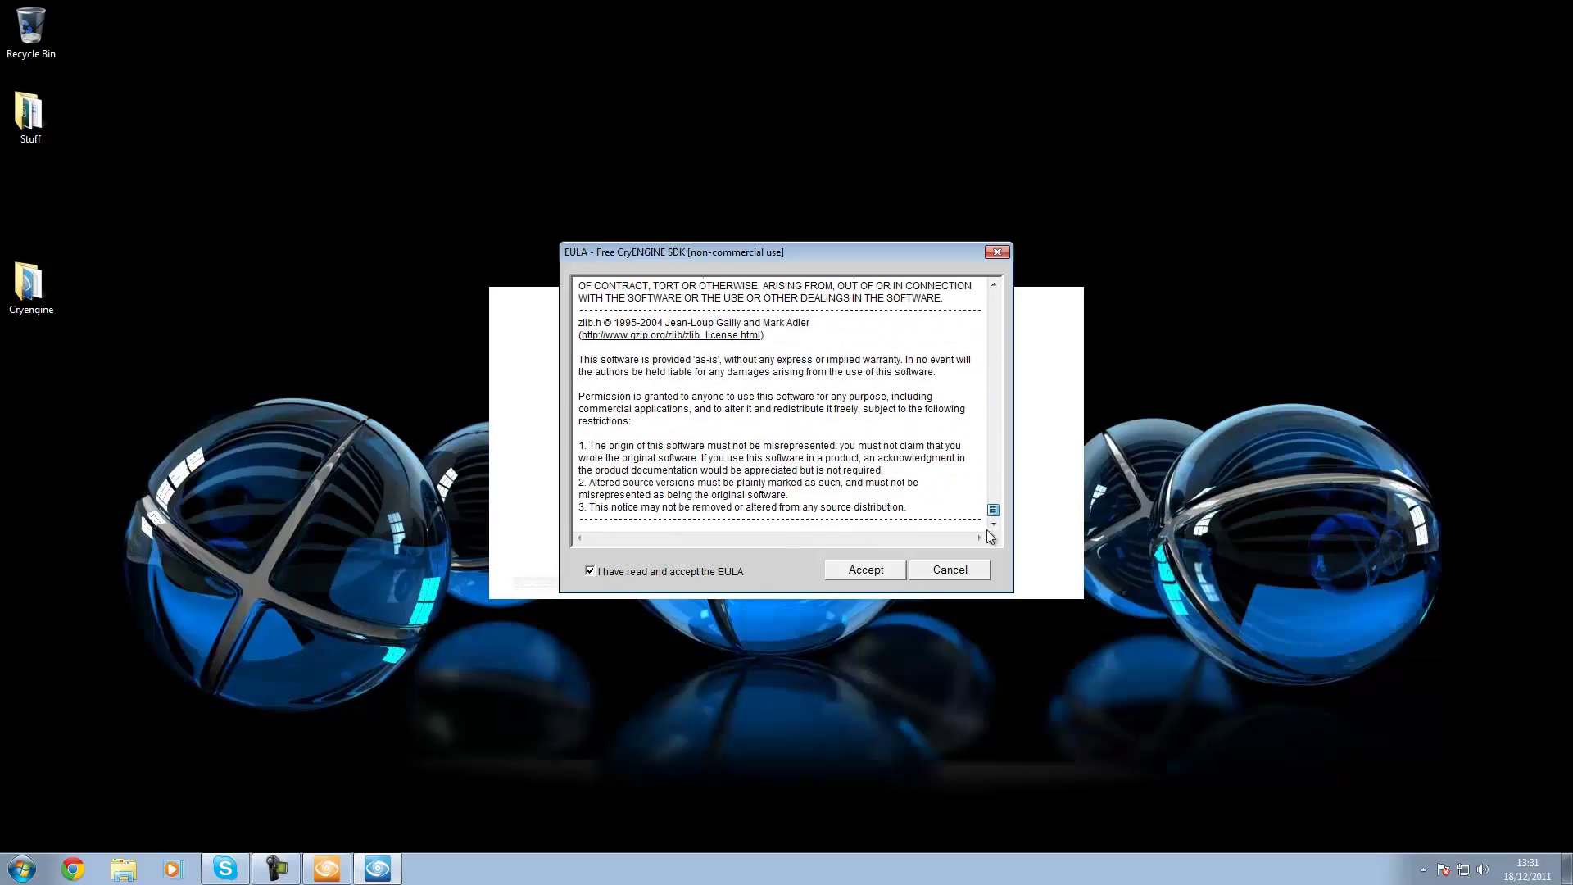
pyautogui.click(852, 579)
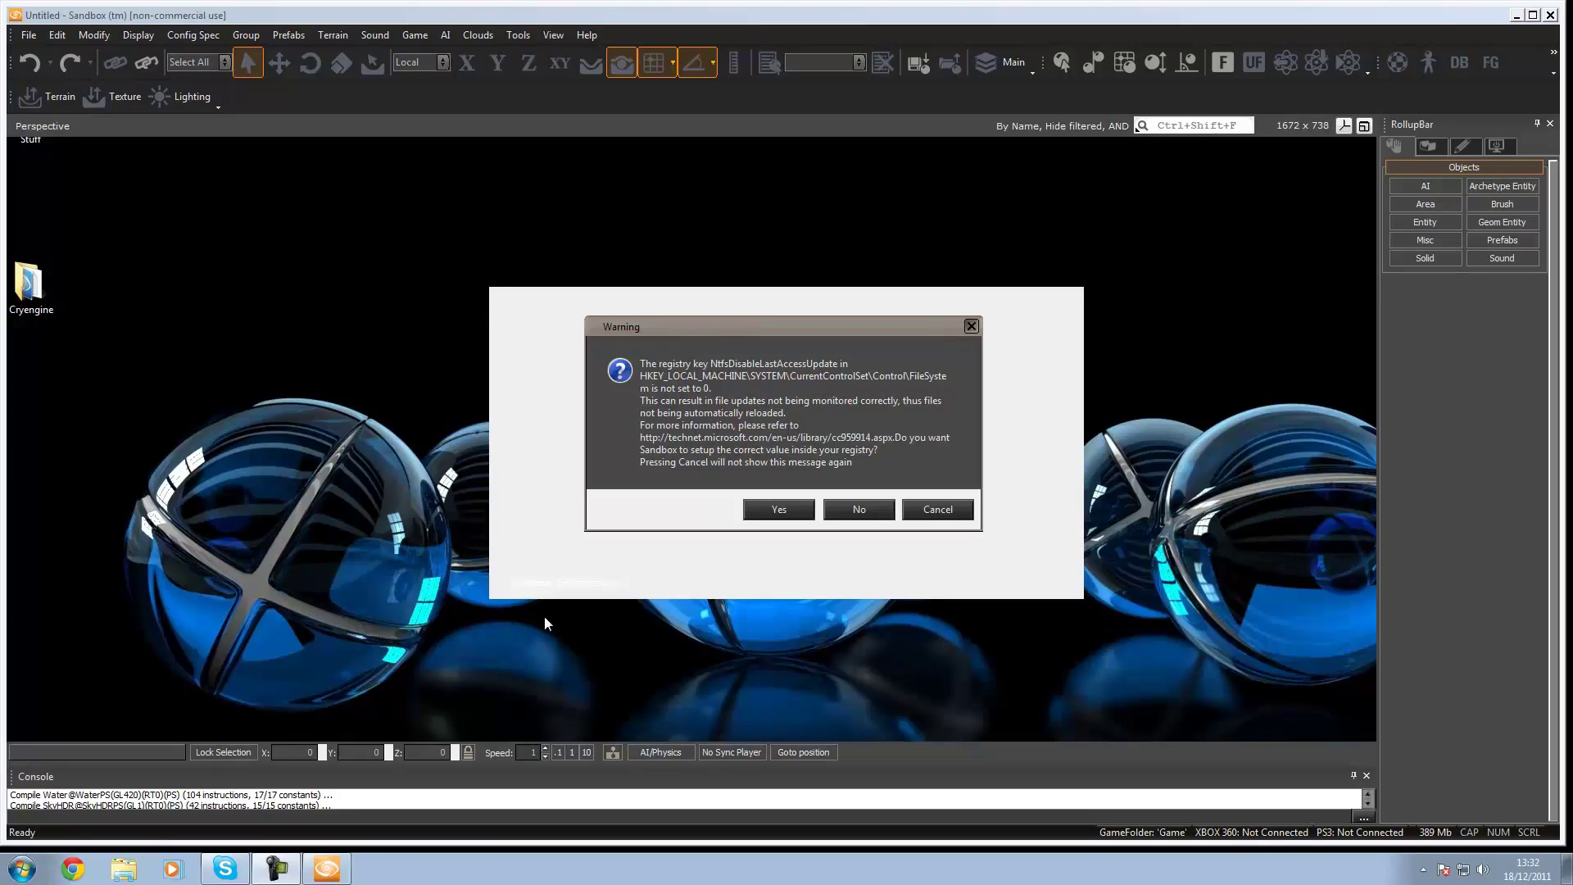
pyautogui.click(857, 511)
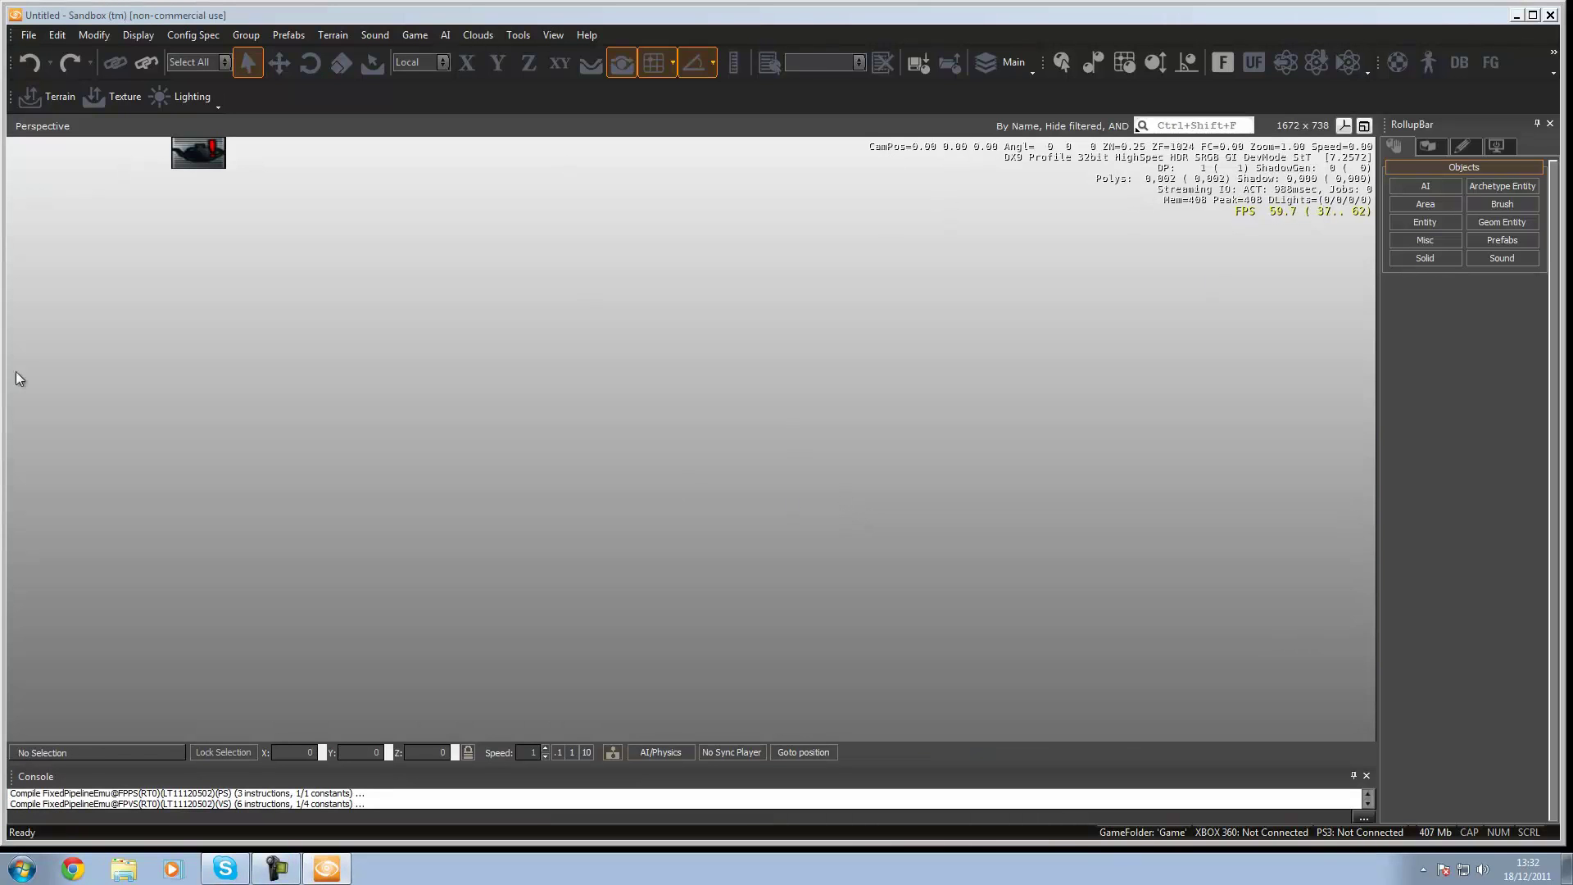